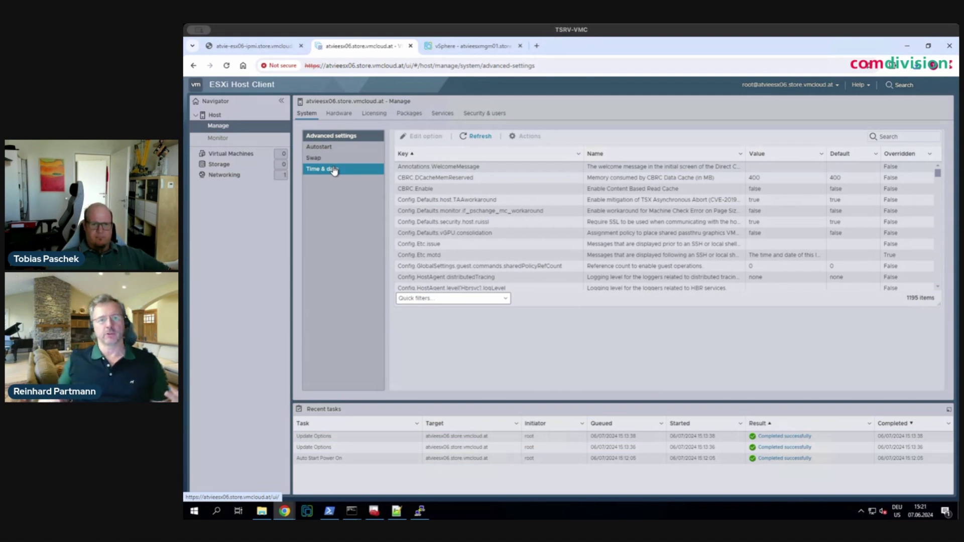
- Review the host's time and date settings and physical NICs vmnic0–vmnic5, then go to PuTTY
click(334, 170)
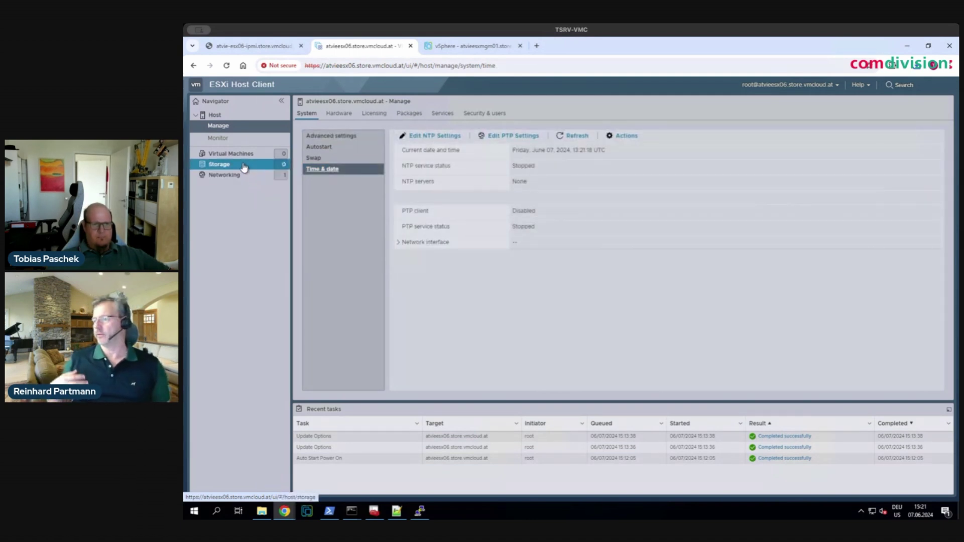
click(238, 178)
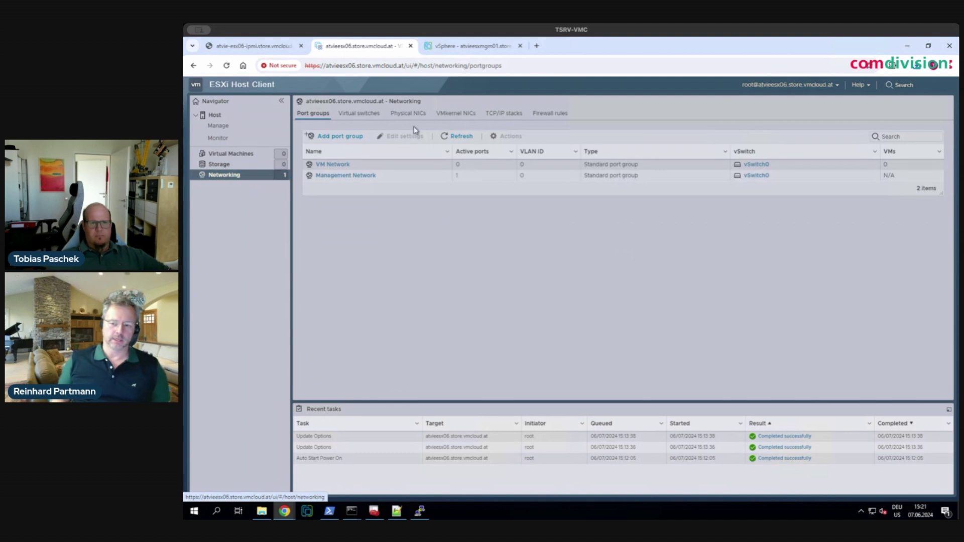
click(396, 115)
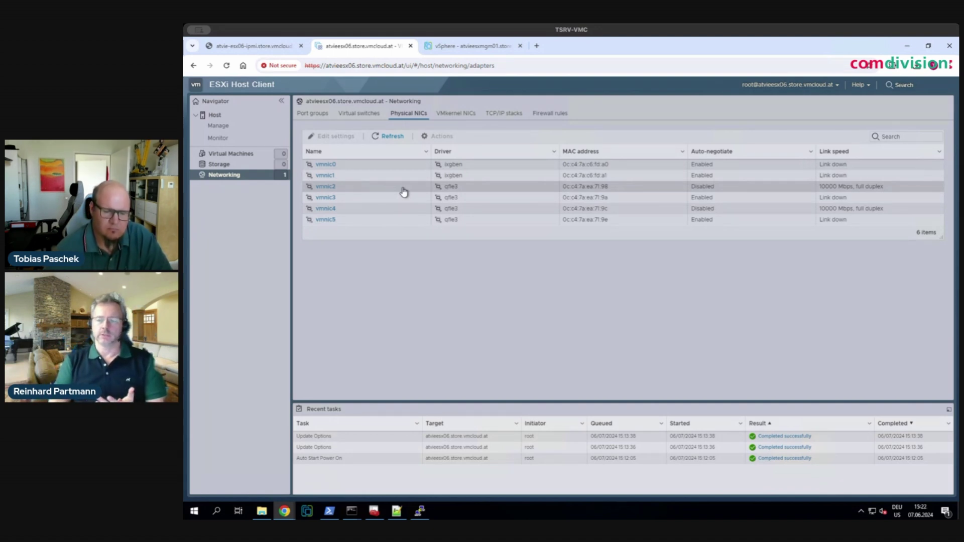
click(420, 511)
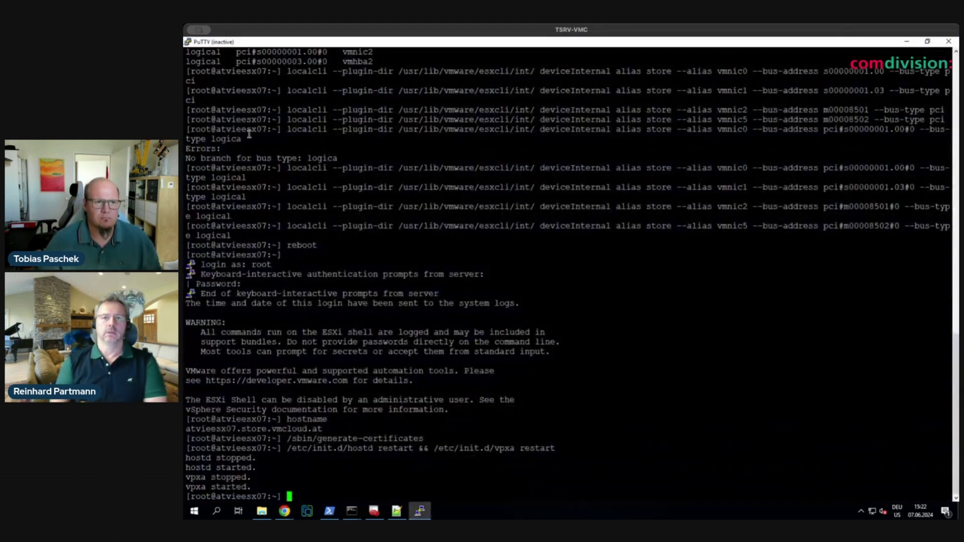
- Duplicate the current PuTTY session, then close the duplicated window
click(189, 43)
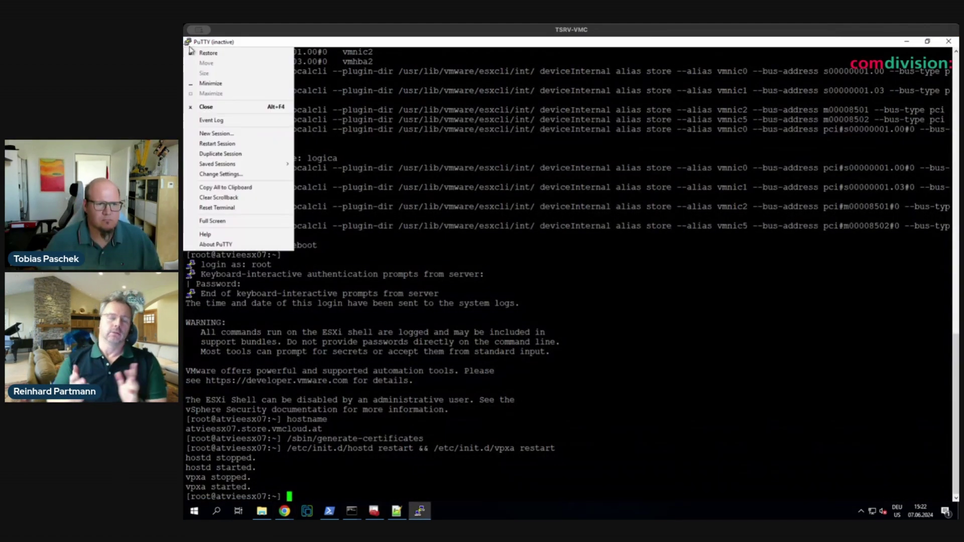
click(227, 154)
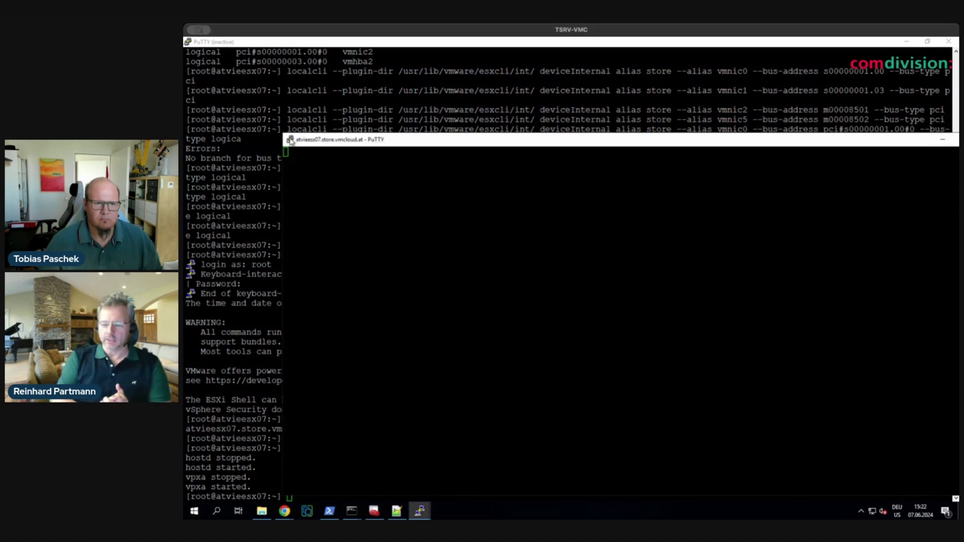
double_click(290, 141)
click(586, 308)
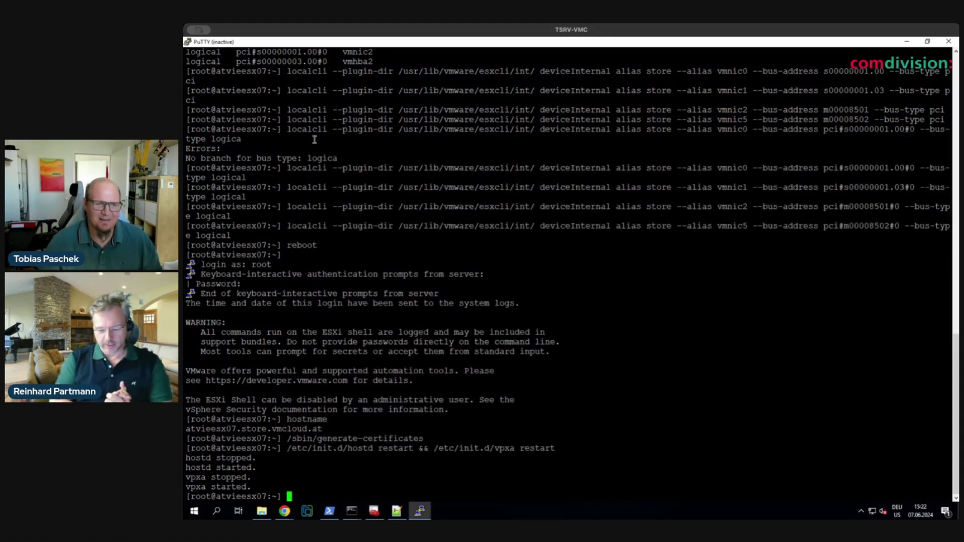
- Replace the old terminal with a new SSH connection to atvieesx06, which is refused
click(187, 45)
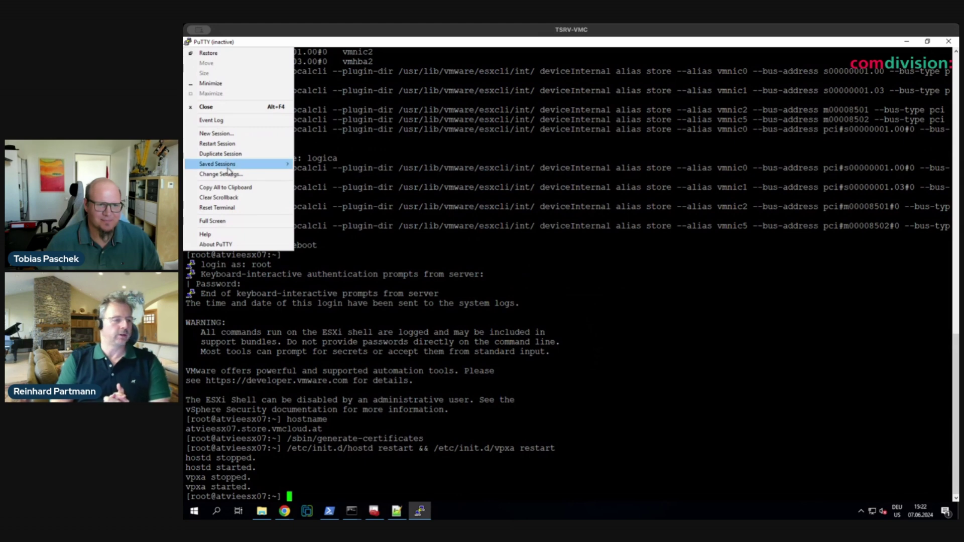
click(229, 135)
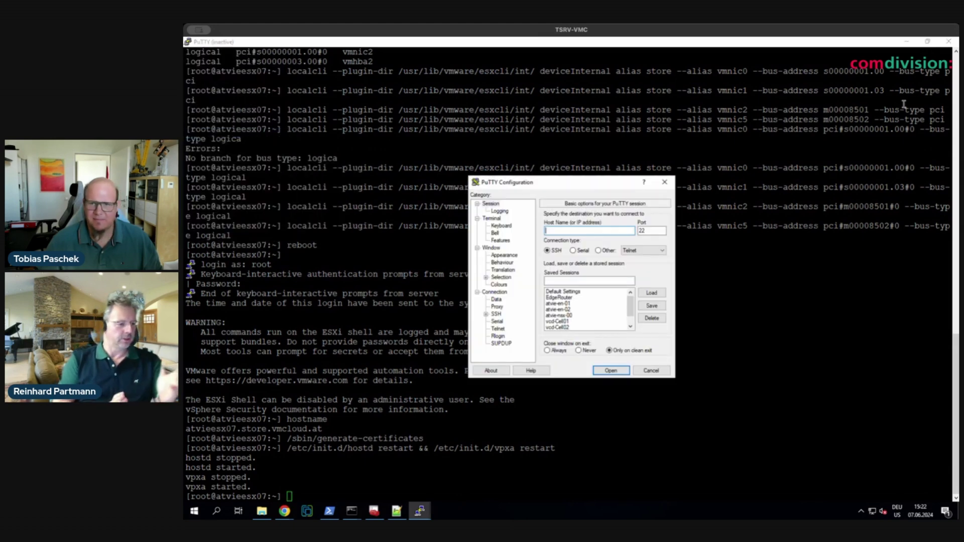
click(950, 42)
click(949, 42)
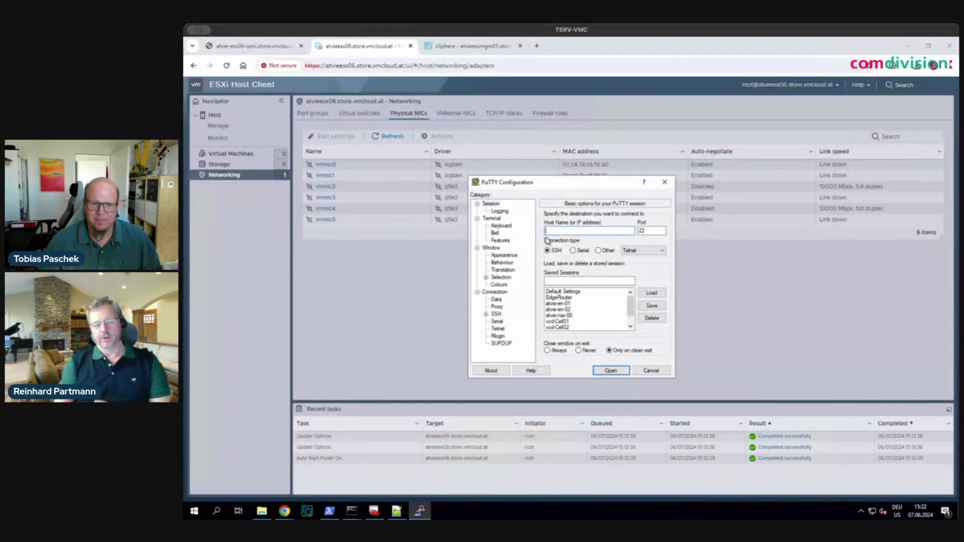
text(atvie)
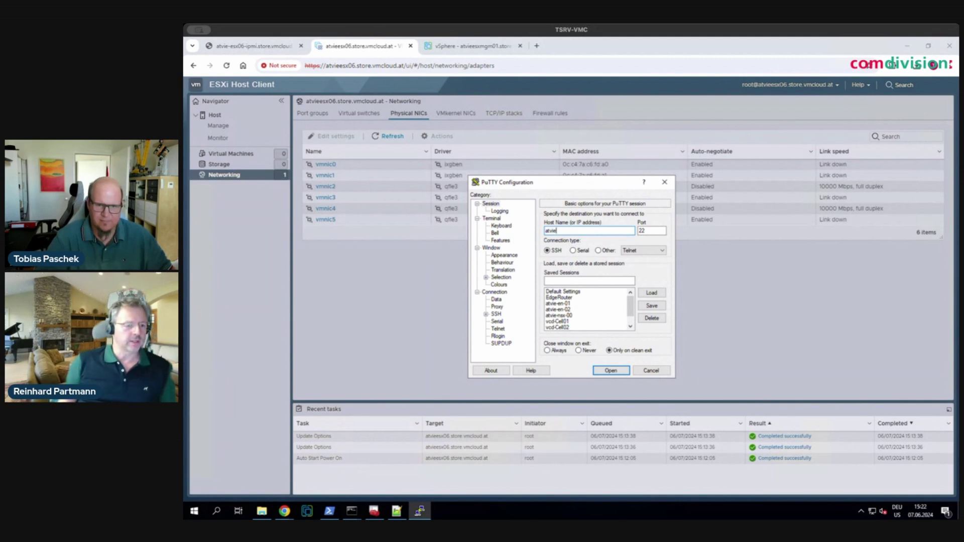
text(esx06)
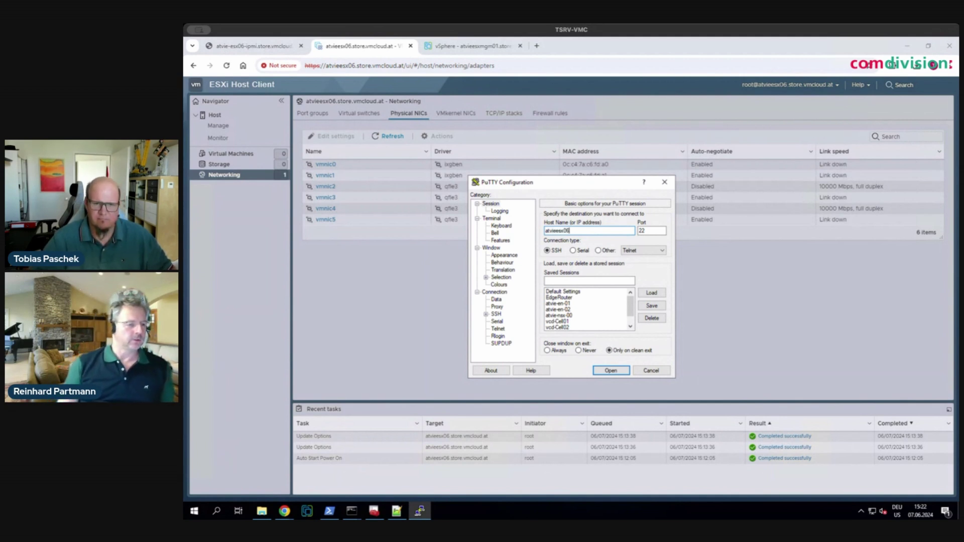
key(Return)
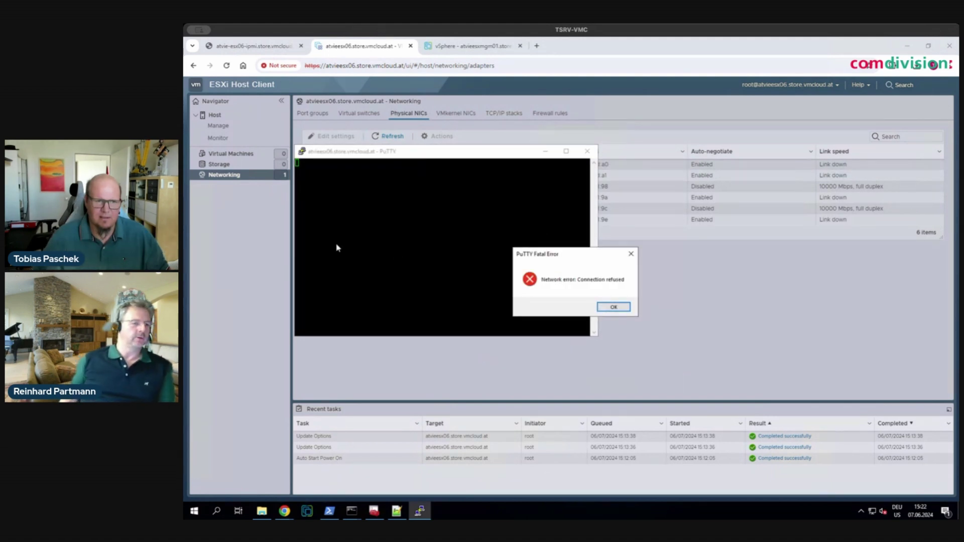
- Dismiss the PuTTY error and start the TSM-SSH service under Manage > Services
click(616, 308)
click(254, 239)
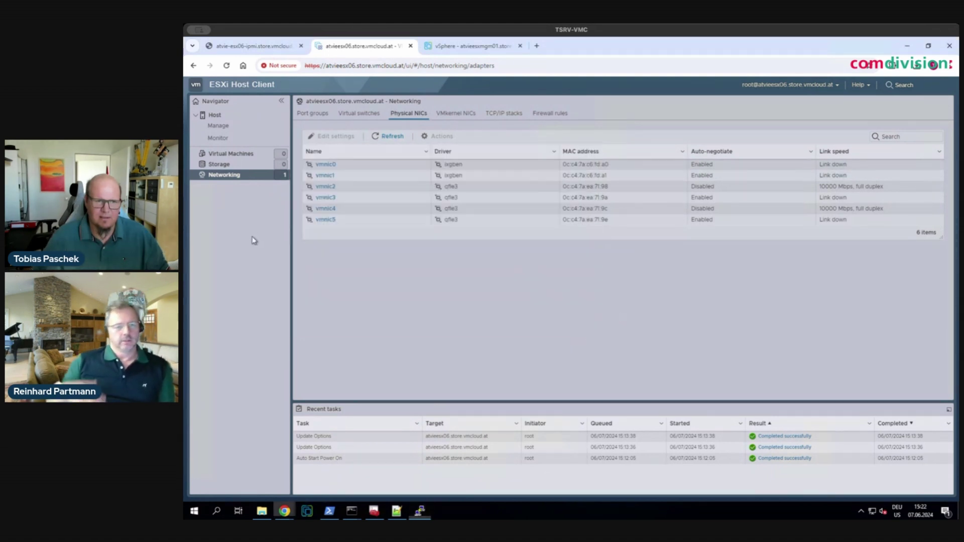
click(224, 128)
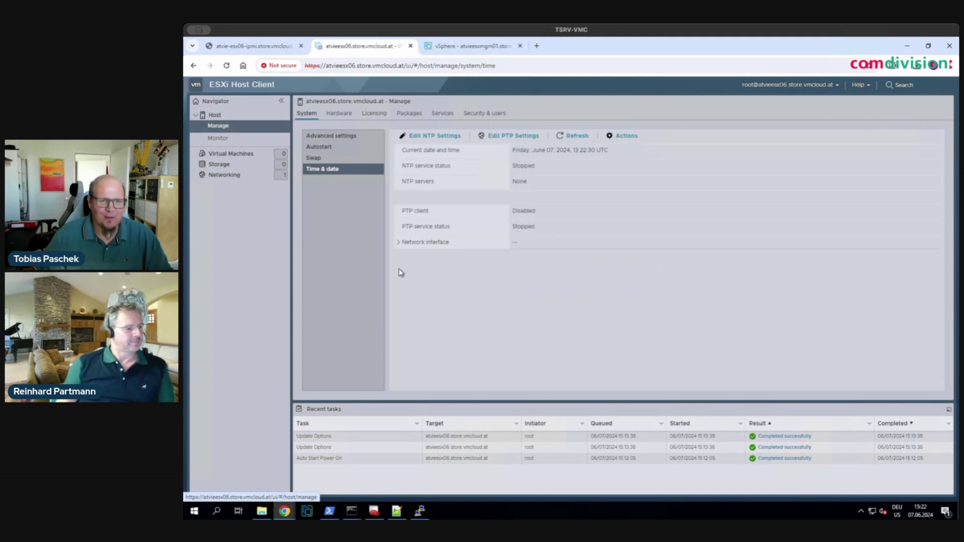
click(442, 114)
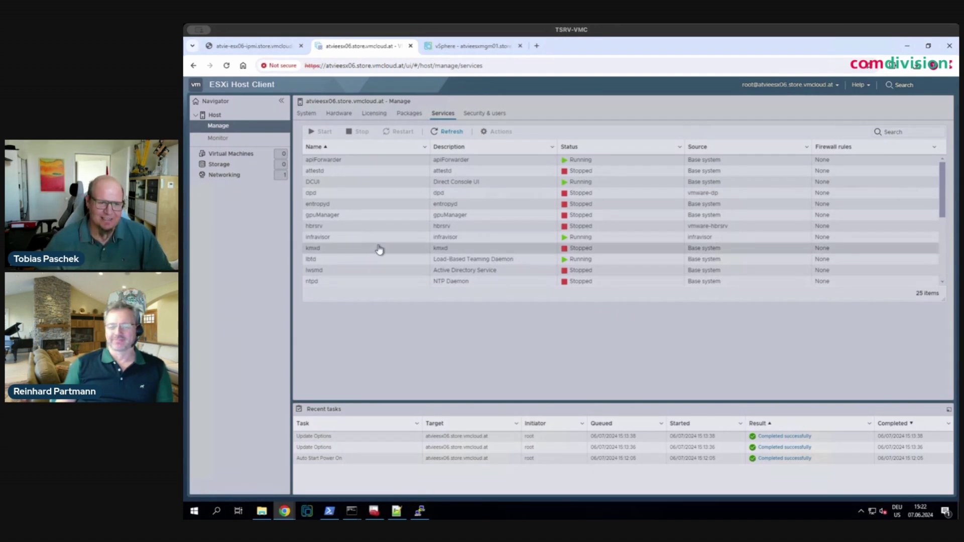
scroll(380, 251, down, 3)
scroll(379, 250, down, 1)
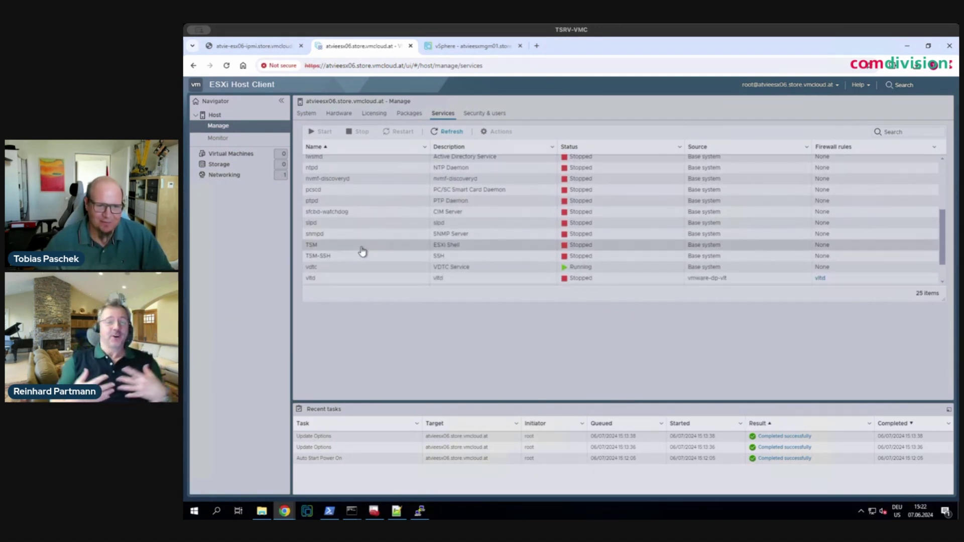
click(353, 257)
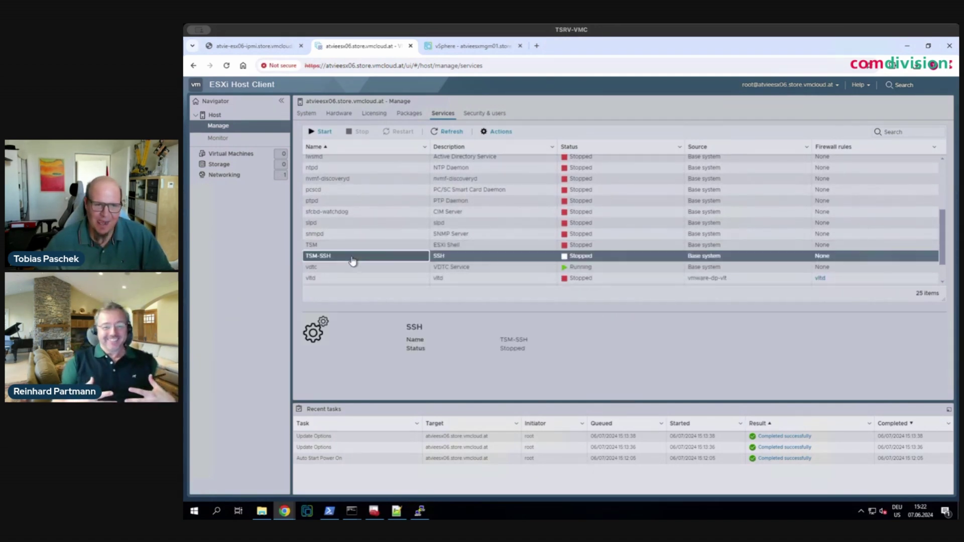
click(323, 132)
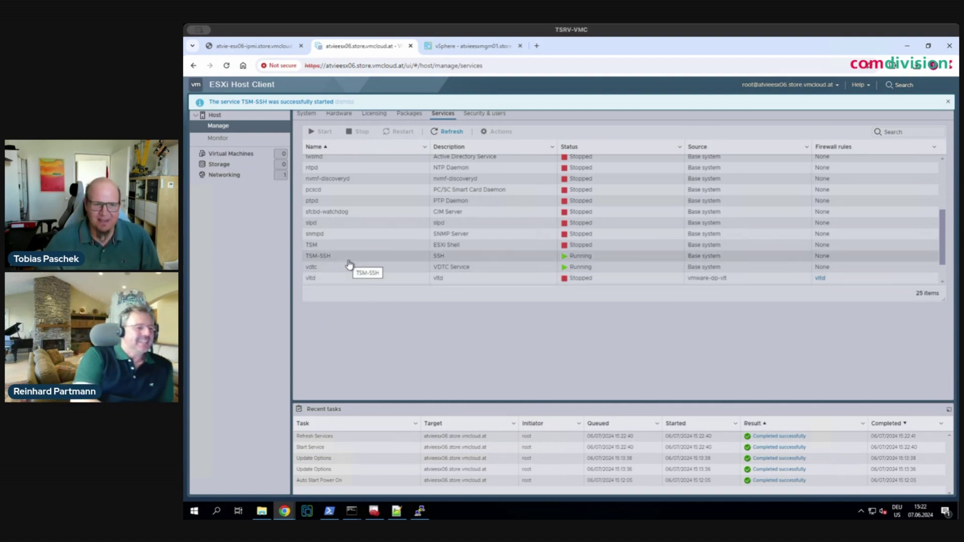
click(421, 511)
- Restart the PuTTY session, accept the host key and log in to atvieesx06 as root
click(303, 153)
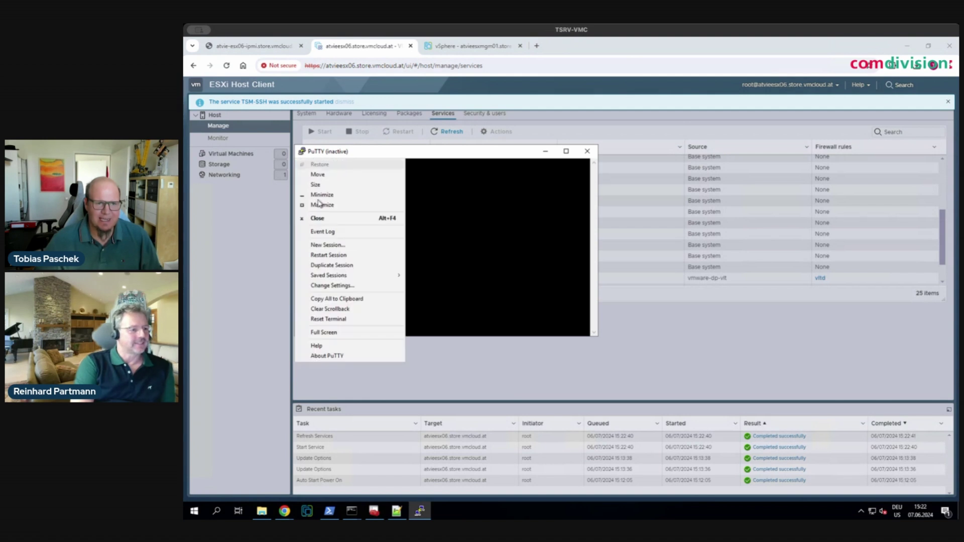
click(335, 256)
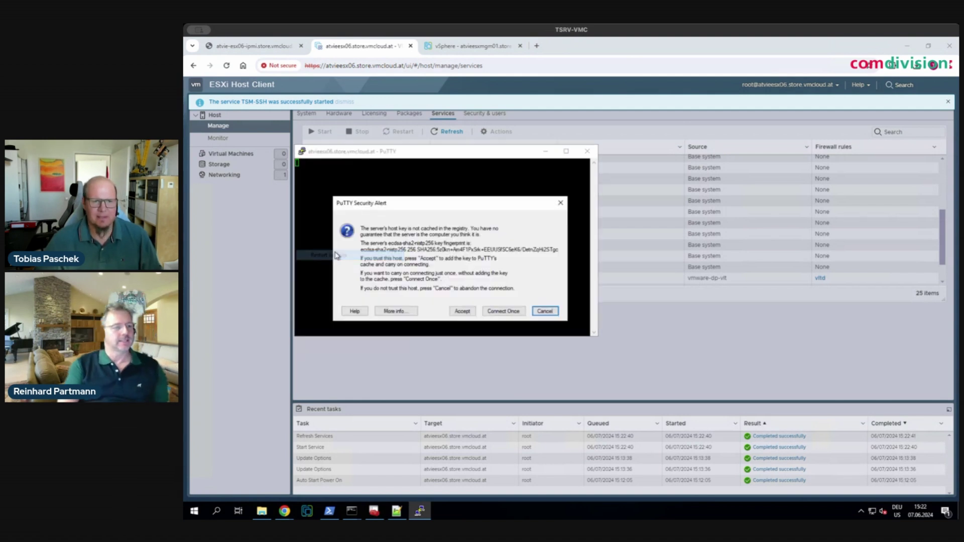
click(462, 311)
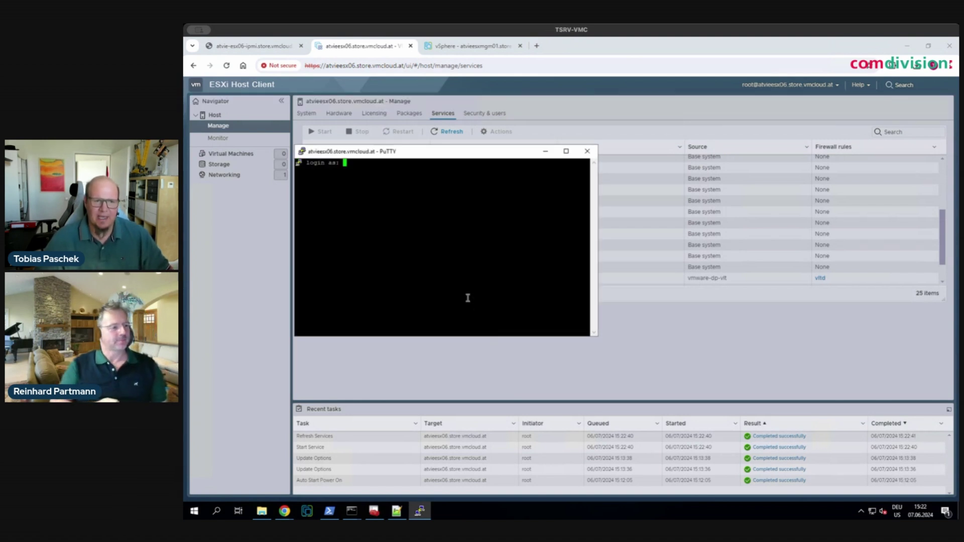
text(root)
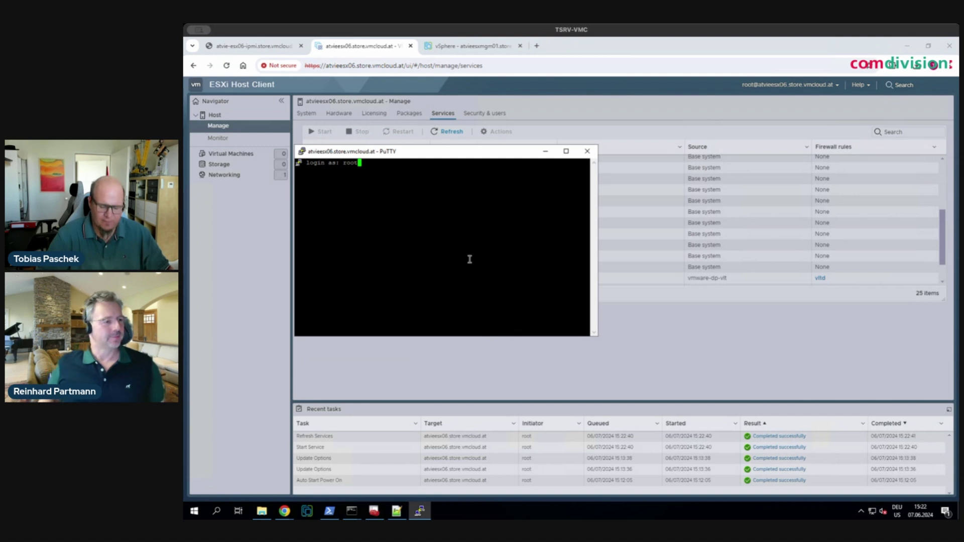
key(Return)
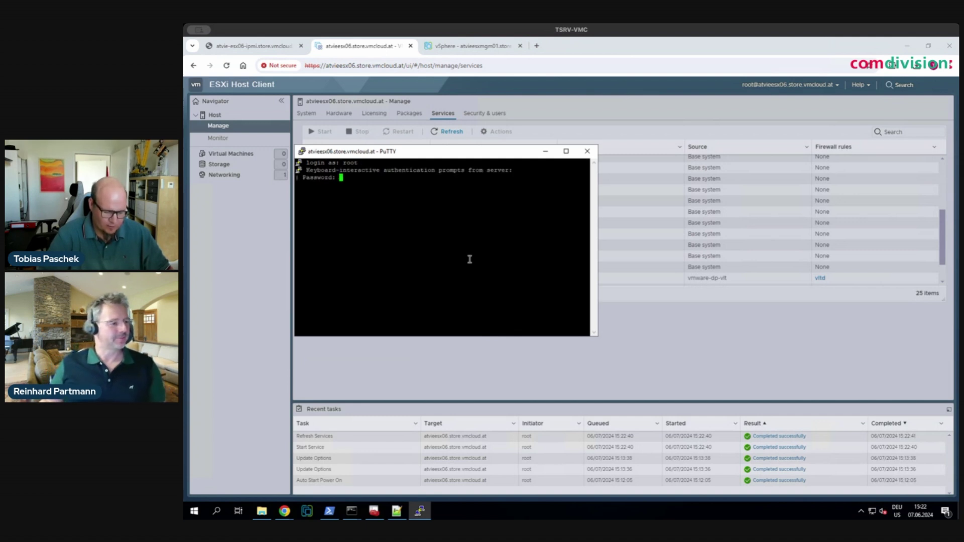
key(Return)
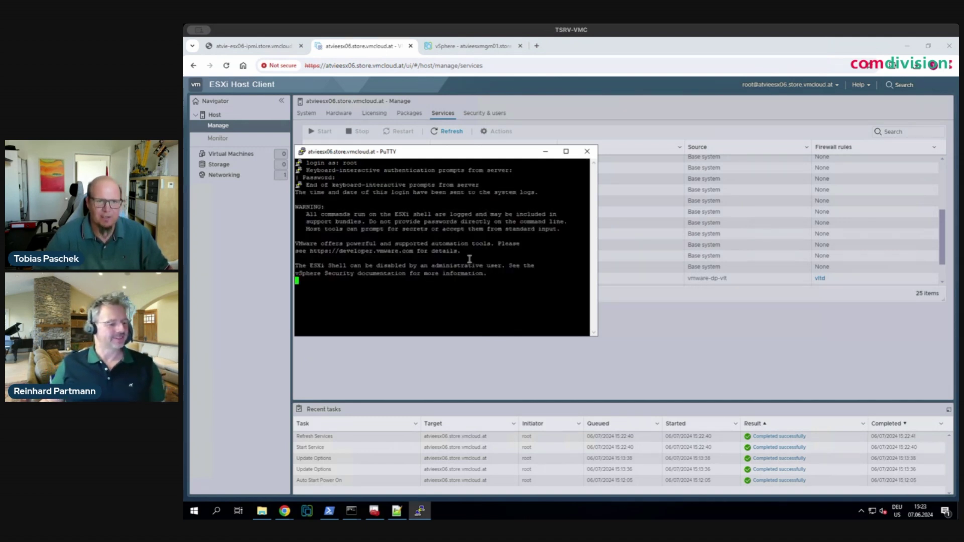
- Choose a larger terminal font in the Window > Appearance settings, apply it, and maximize the window
click(302, 151)
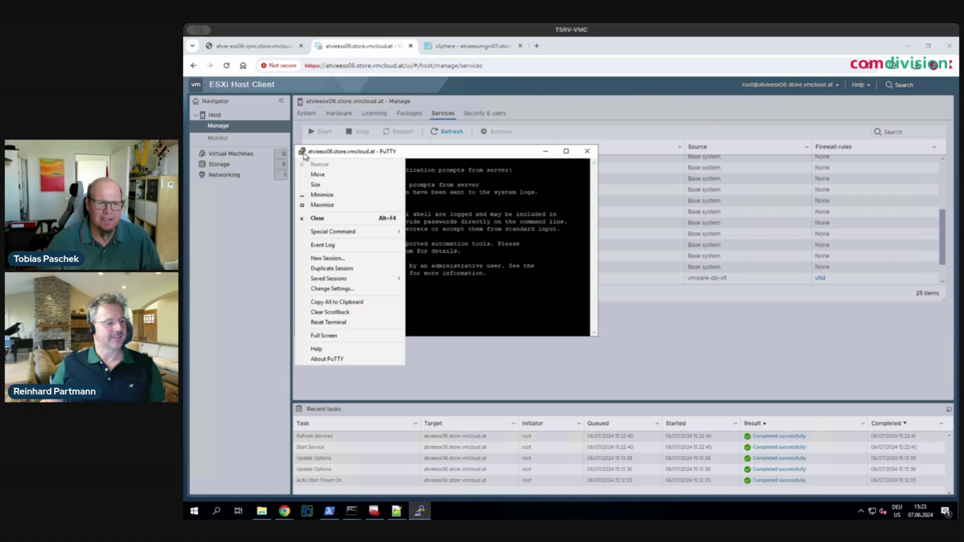
click(347, 289)
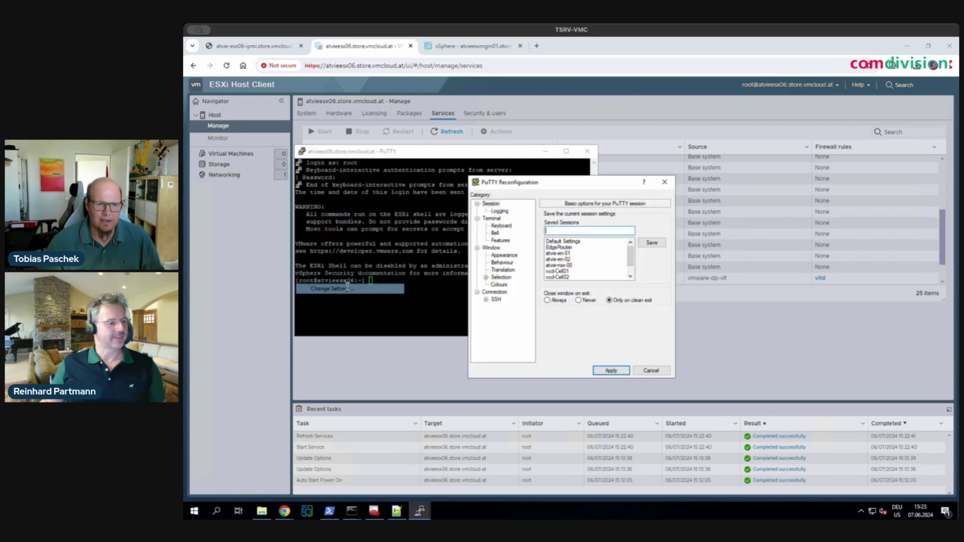
click(504, 255)
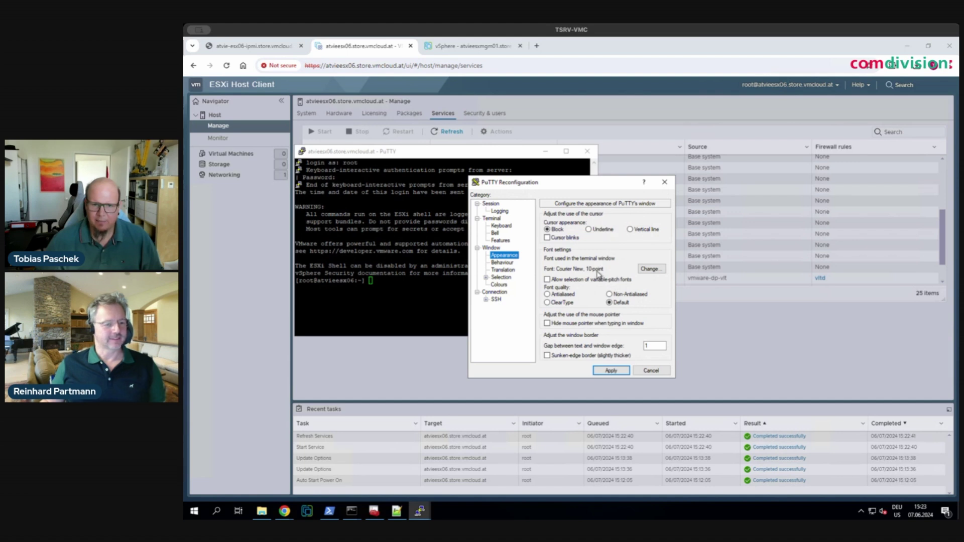
click(651, 269)
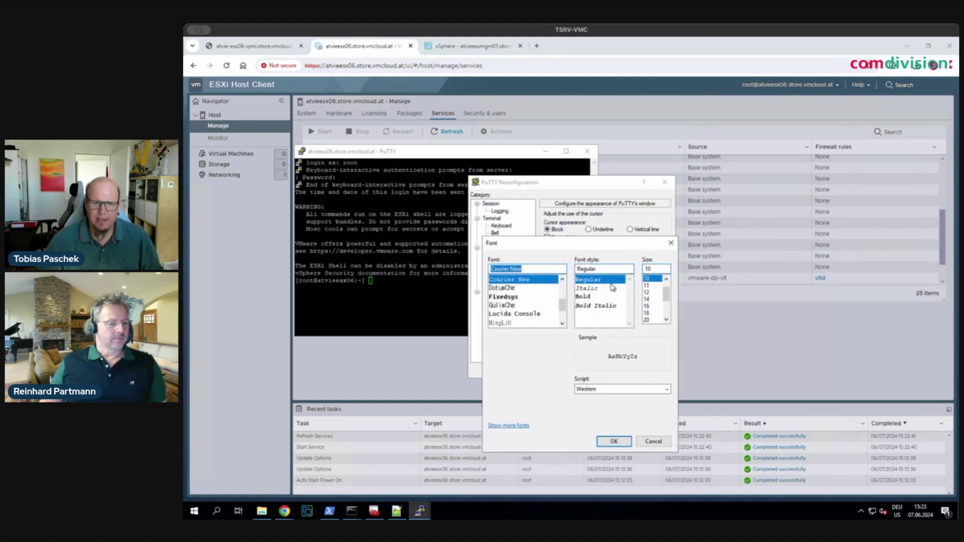
click(613, 442)
click(613, 370)
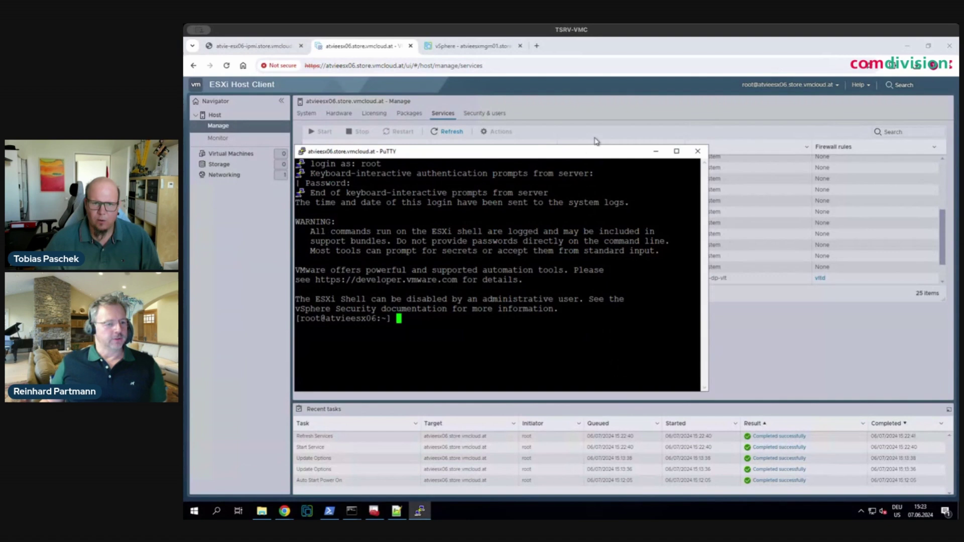
click(679, 151)
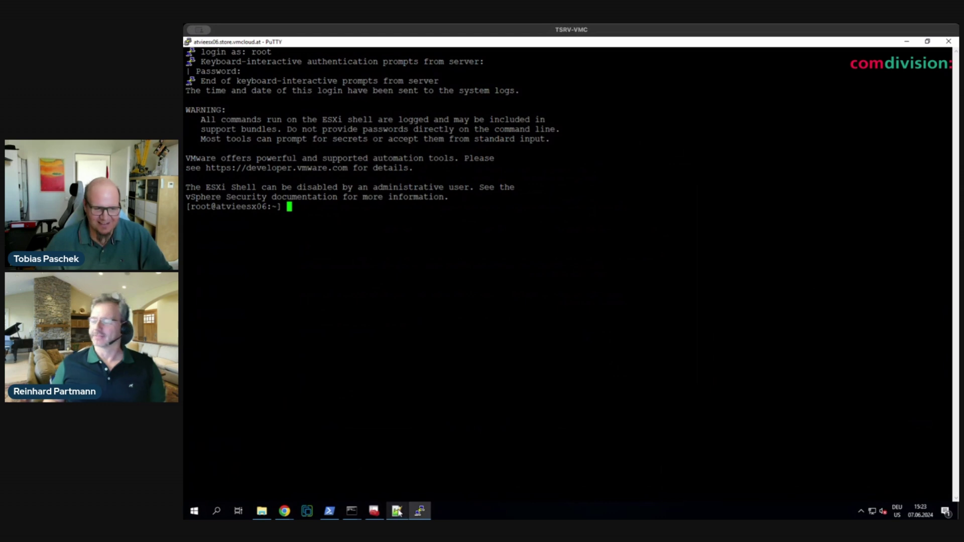
- Copy the localcli deviceInternal alias list command from line 1 of the notes and paste it at the root prompt
click(397, 511)
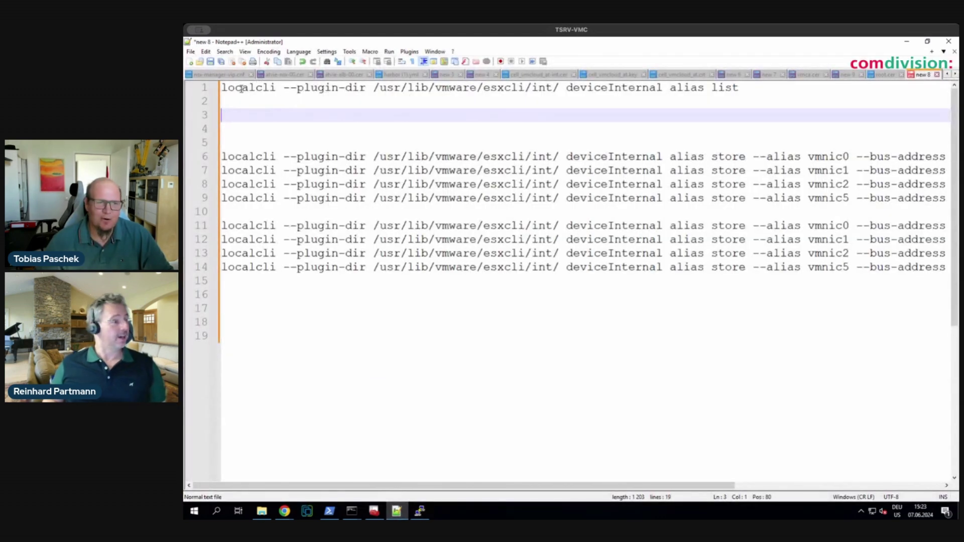
drag(223, 89, 744, 89)
right_click(715, 91)
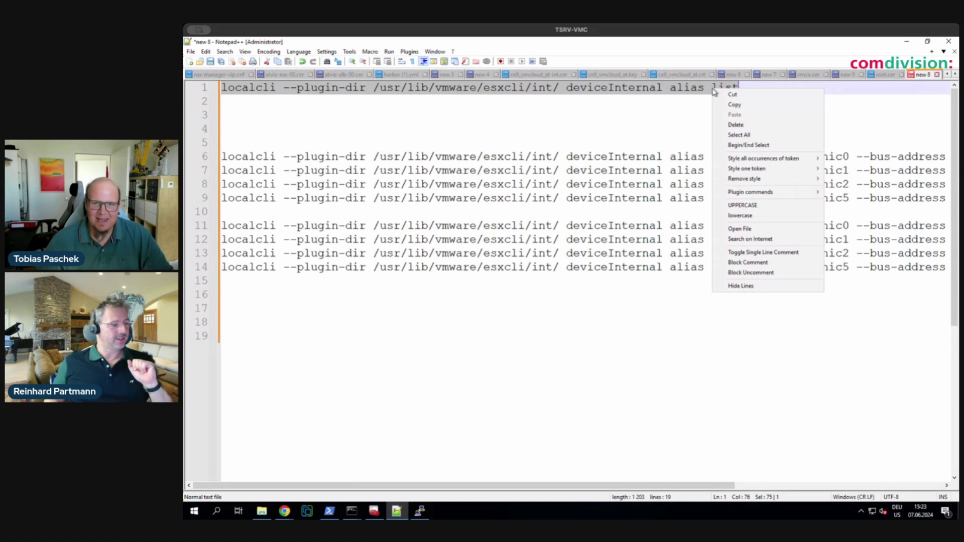
click(734, 105)
click(907, 41)
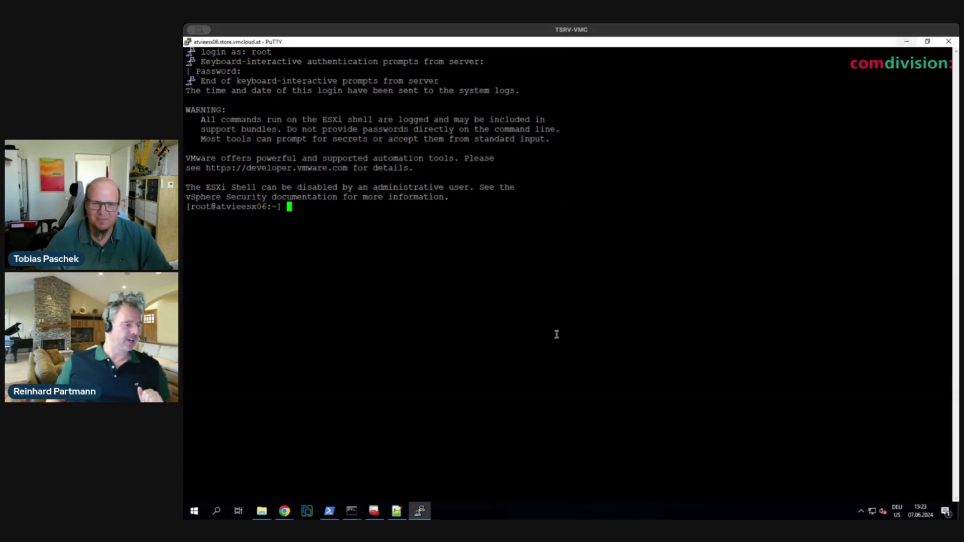
right_click(431, 316)
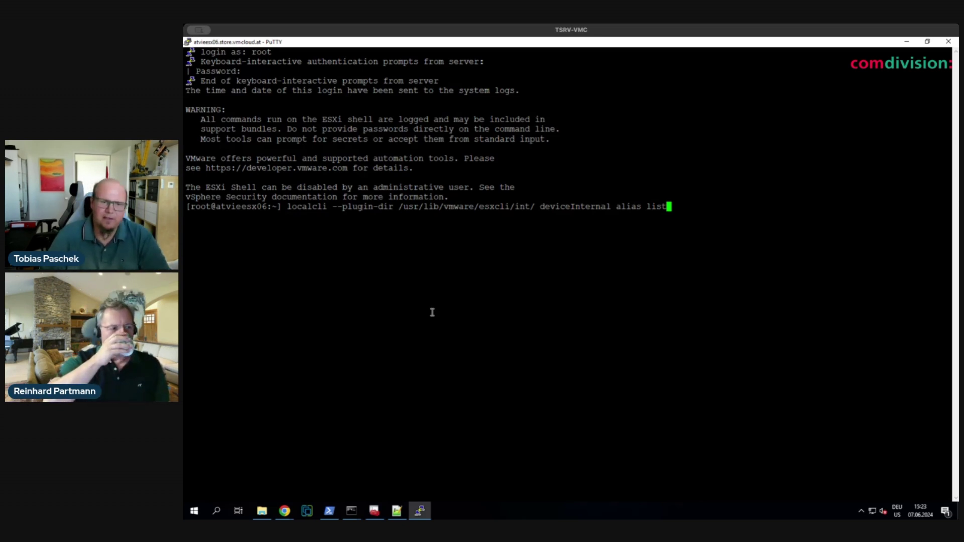
- Run the alias list command and select its output table of vmnic0–vmnic5 and vmhba0–vmhba2 aliases
key(Return)
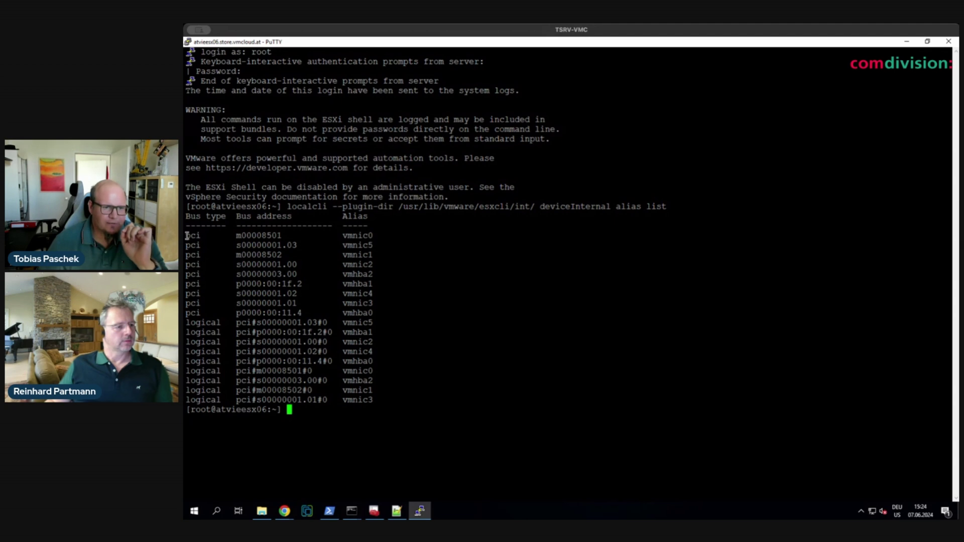
drag(187, 236, 375, 313)
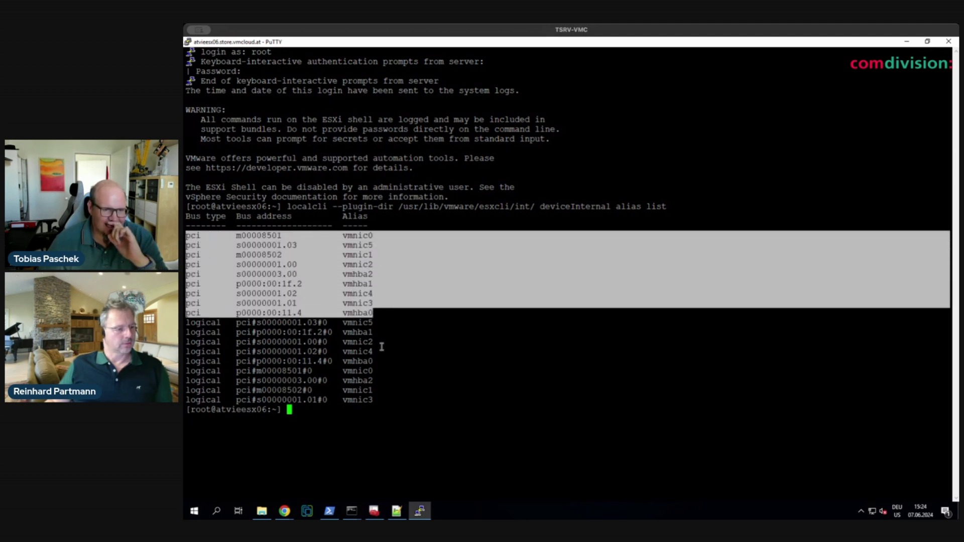
drag(382, 347, 389, 401)
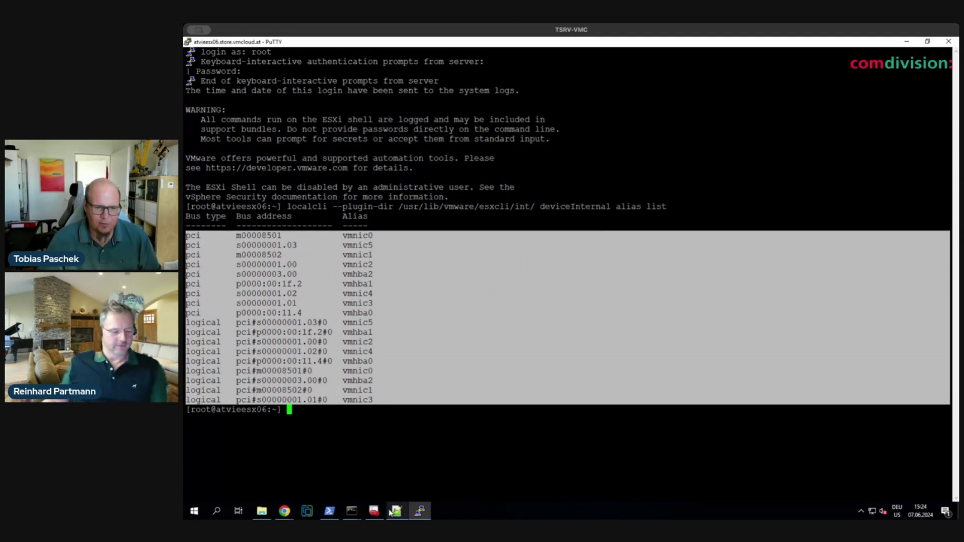
- Paste the alias table into the notes beneath the localcli command
click(392, 511)
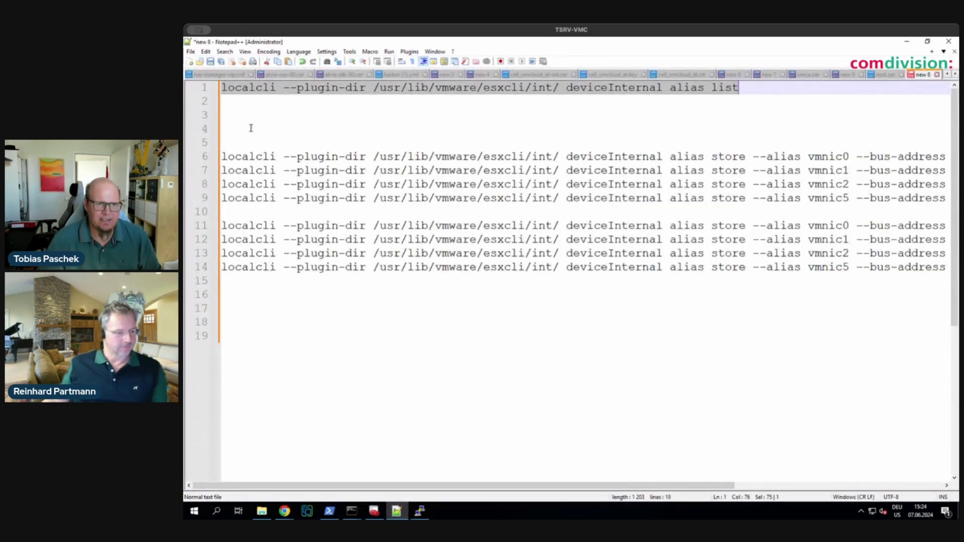
click(248, 125)
key(Return)
key(Return)
key(Return)
key(Return)
key(Up)
key(Up)
key(Up)
key(Up)
key(Up)
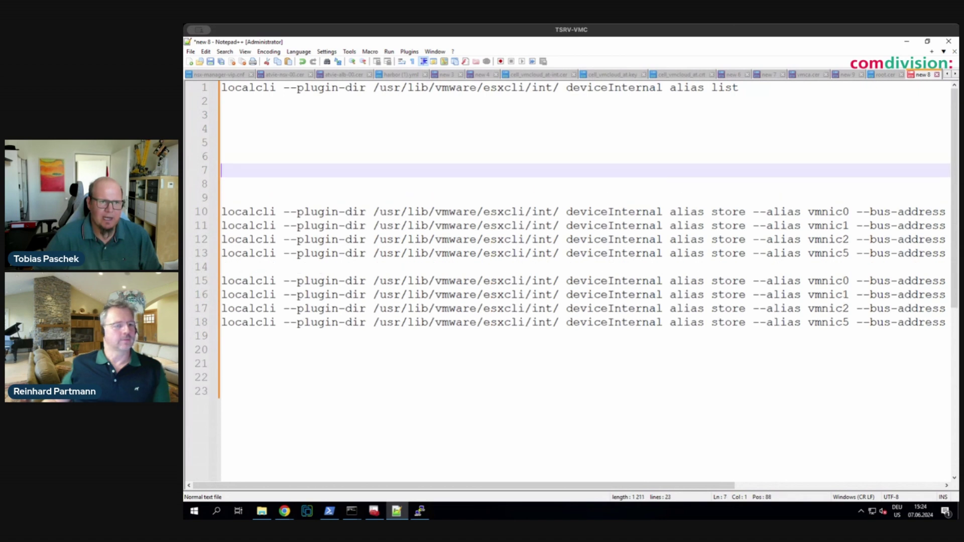
key(Up)
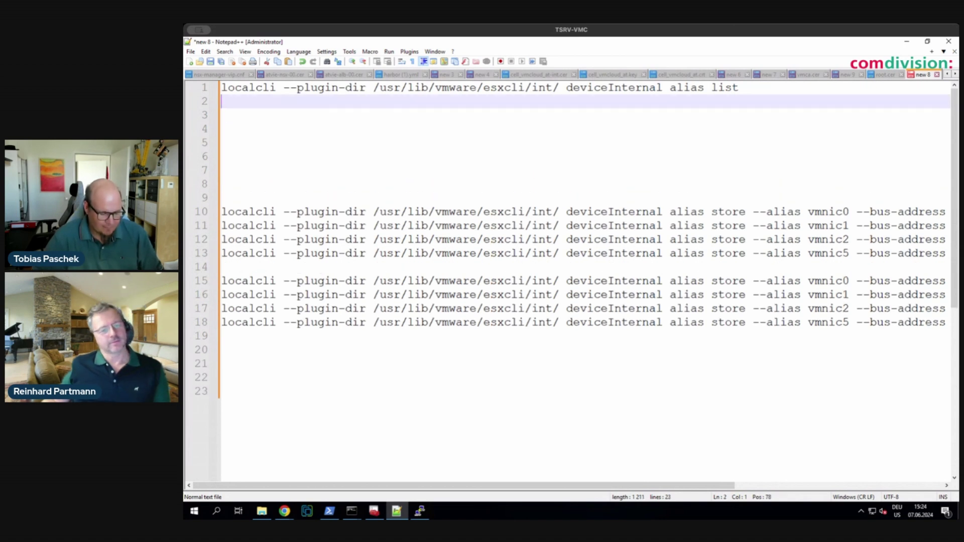
key(ctrl+v)
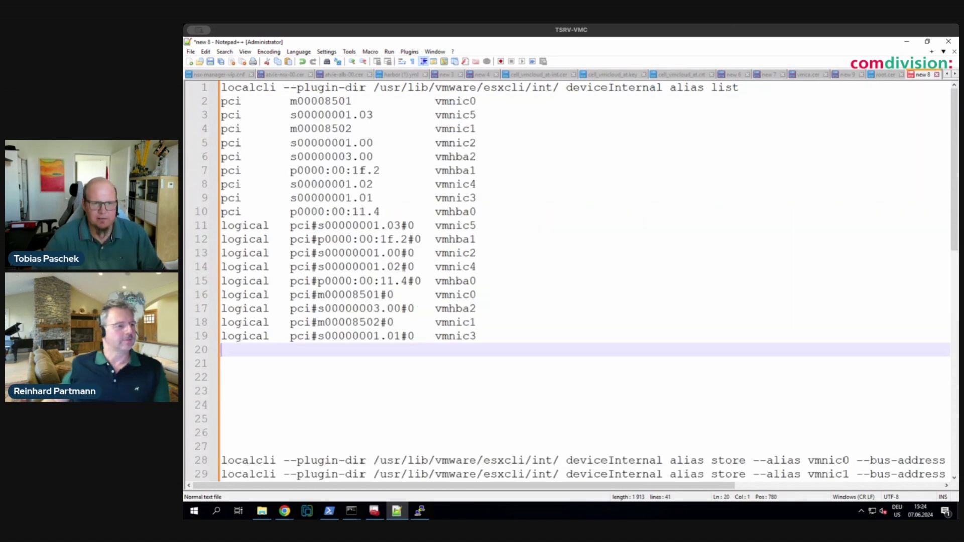
- Add a blank line between the command and the table, and delete the pci vmhba0 row
click(219, 106)
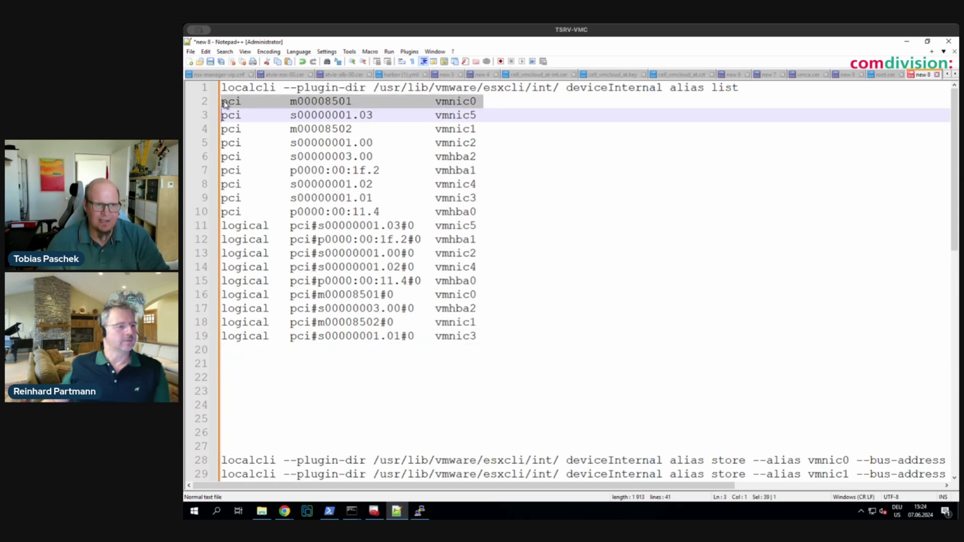
click(223, 102)
key(Return)
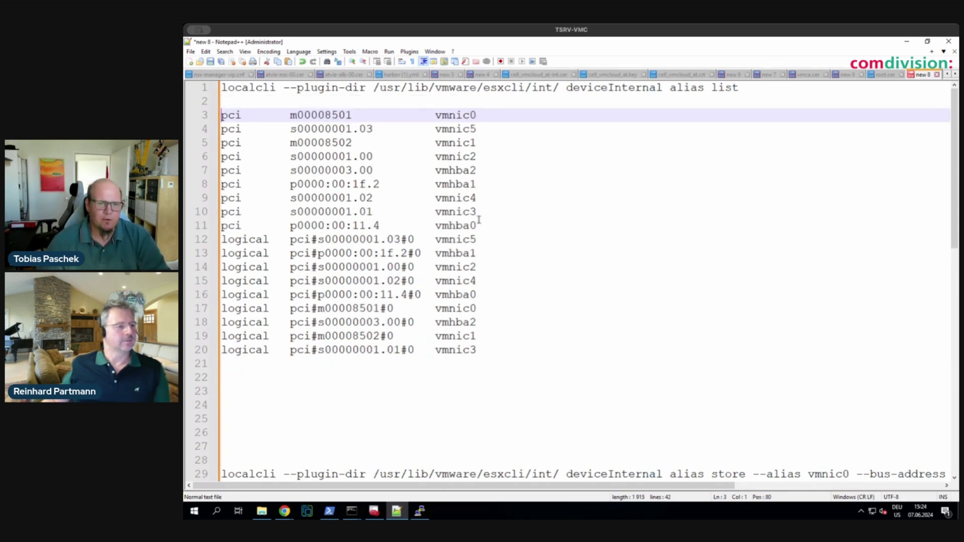
drag(482, 226, 252, 223)
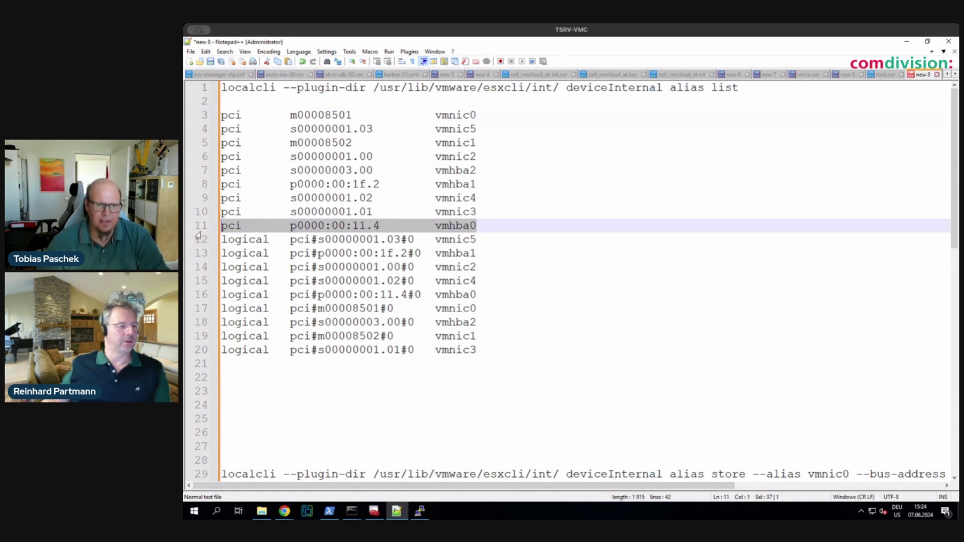
key(Delete)
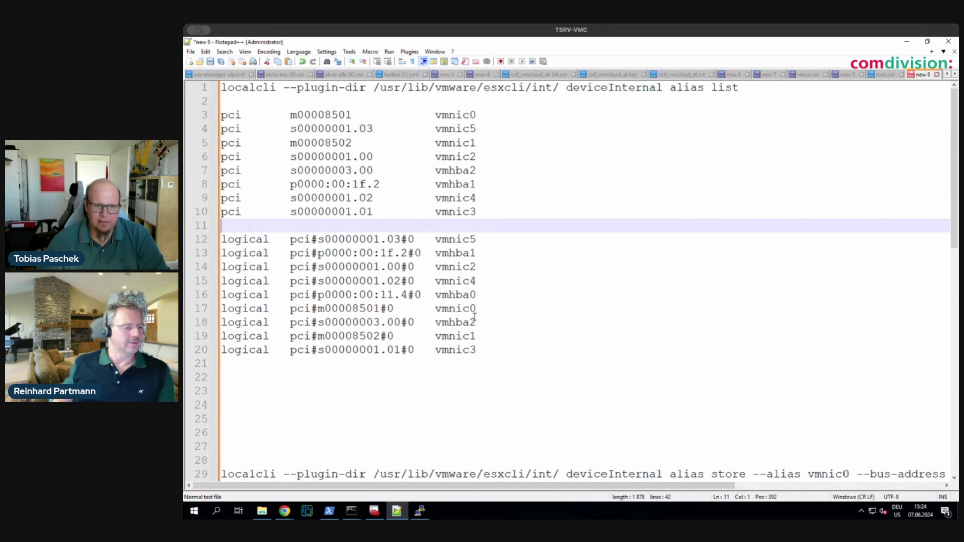
- Delete the logical vmhba2, vmhba0, vmhba1 rows and the pci vmhba2, vmhba1 rows
drag(477, 322, 210, 322)
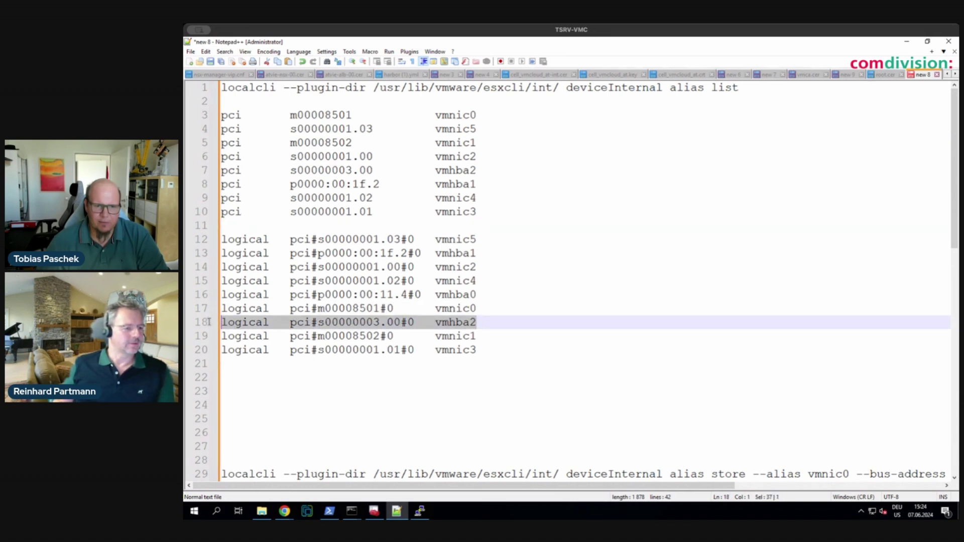
key(Delete)
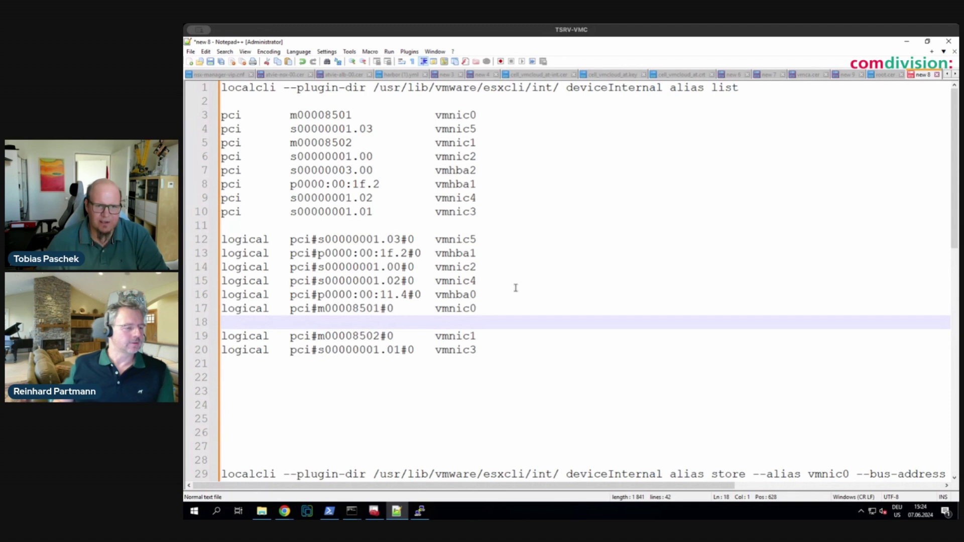
click(516, 294)
key(shift+Home)
key(Delete)
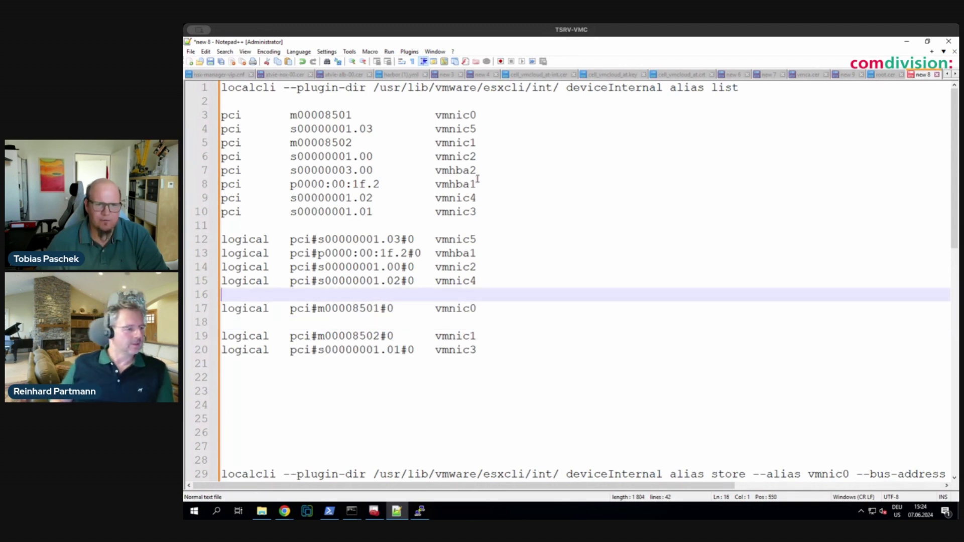
click(478, 174)
key(shift+Home)
key(Delete)
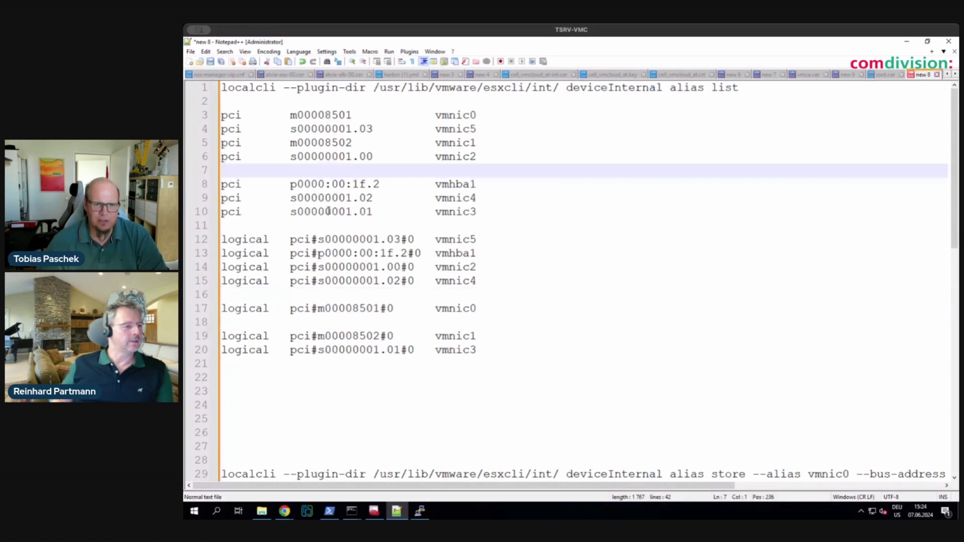
click(478, 253)
key(shift+Home)
key(Delete)
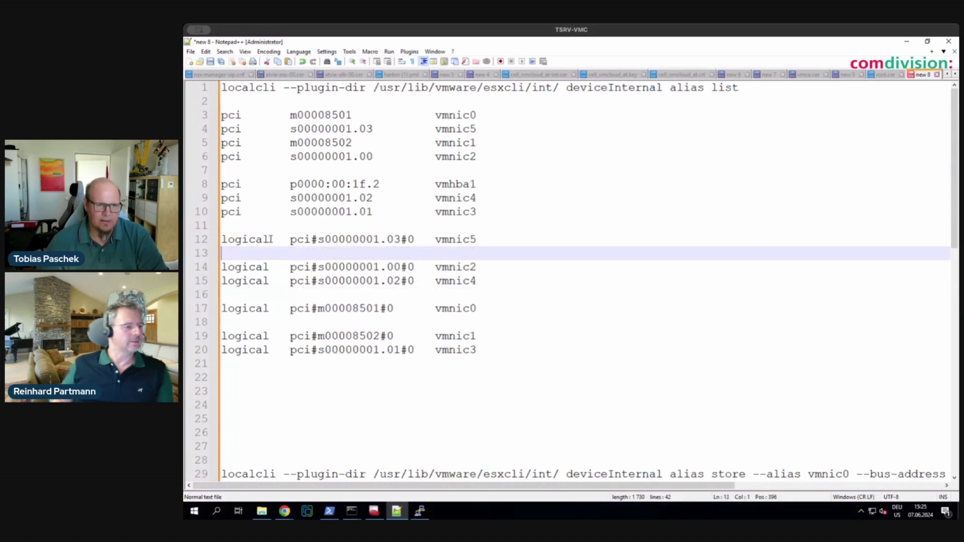
click(484, 184)
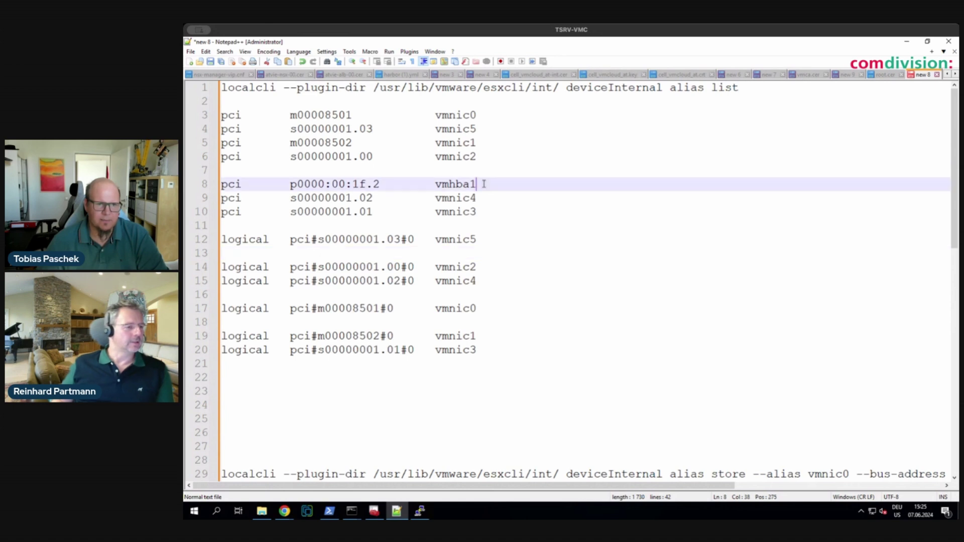
key(Delete)
- Remove the leftover empty lines among the pci and logical vmnic rows
drag(484, 183, 223, 197)
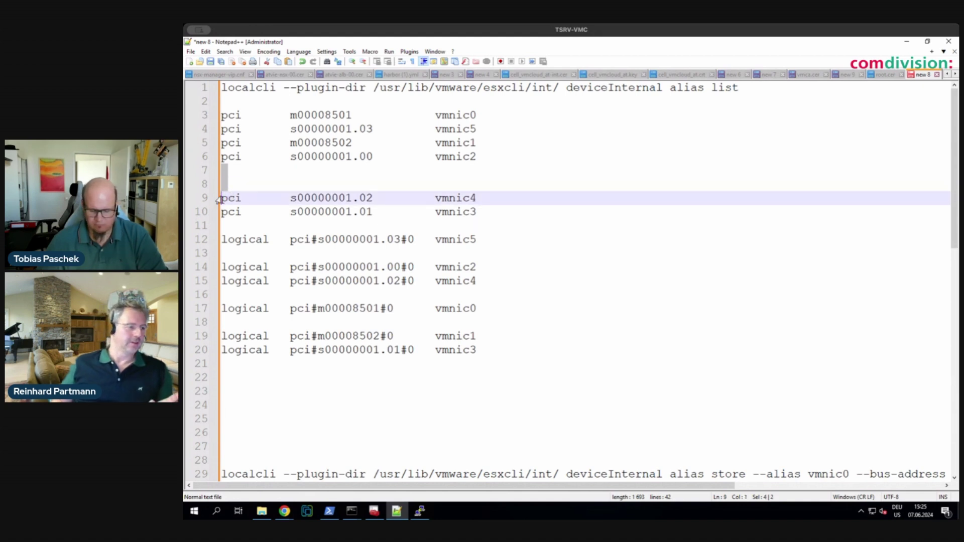
key(Delete)
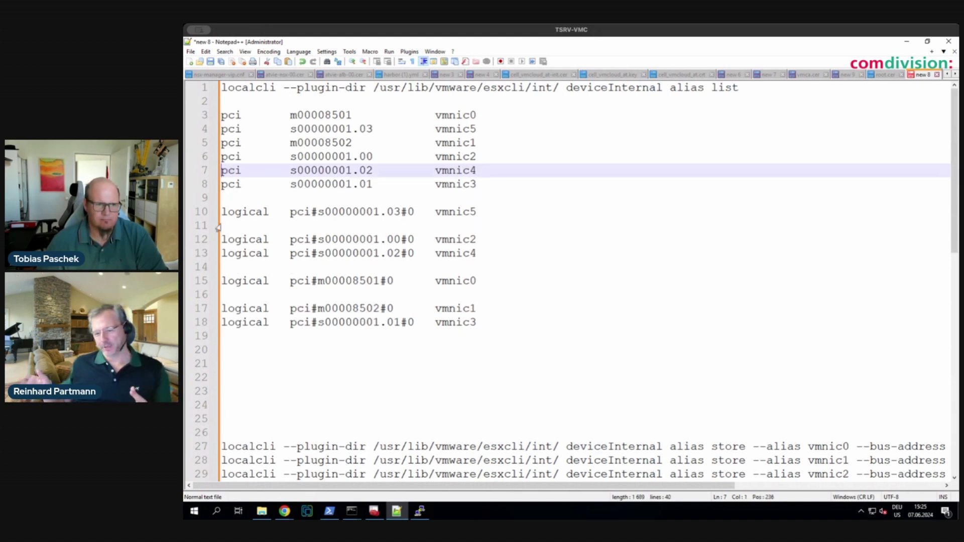
drag(225, 239, 226, 225)
key(Delete)
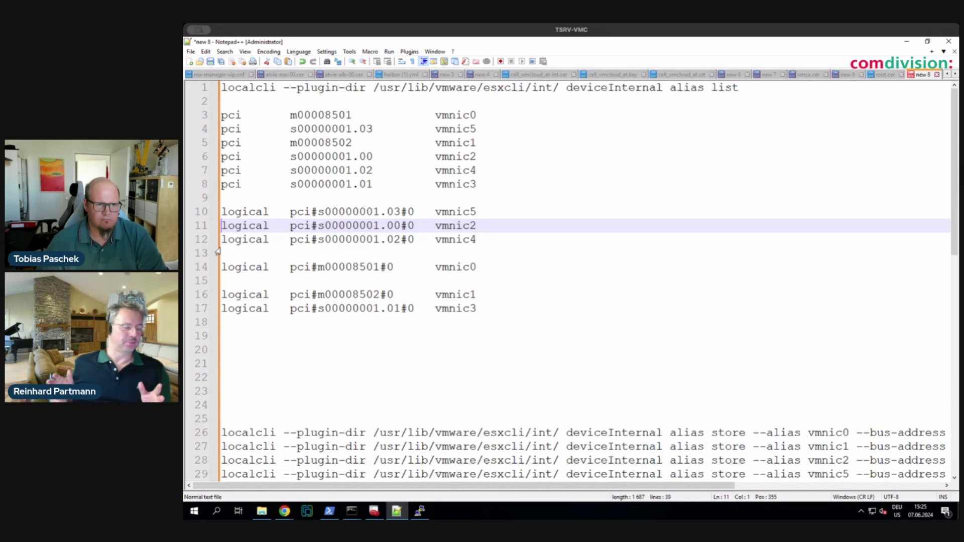
click(224, 252)
key(Delete)
click(227, 264)
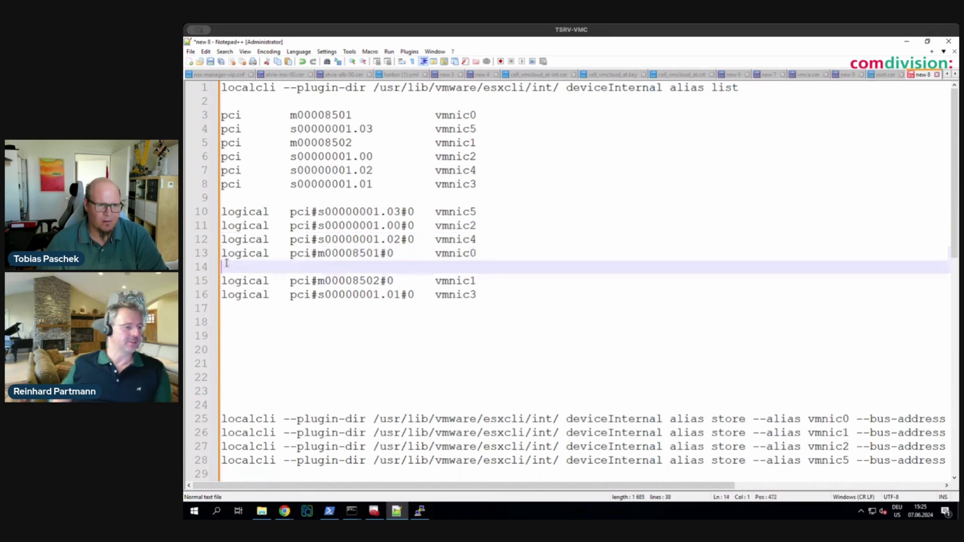
key(Delete)
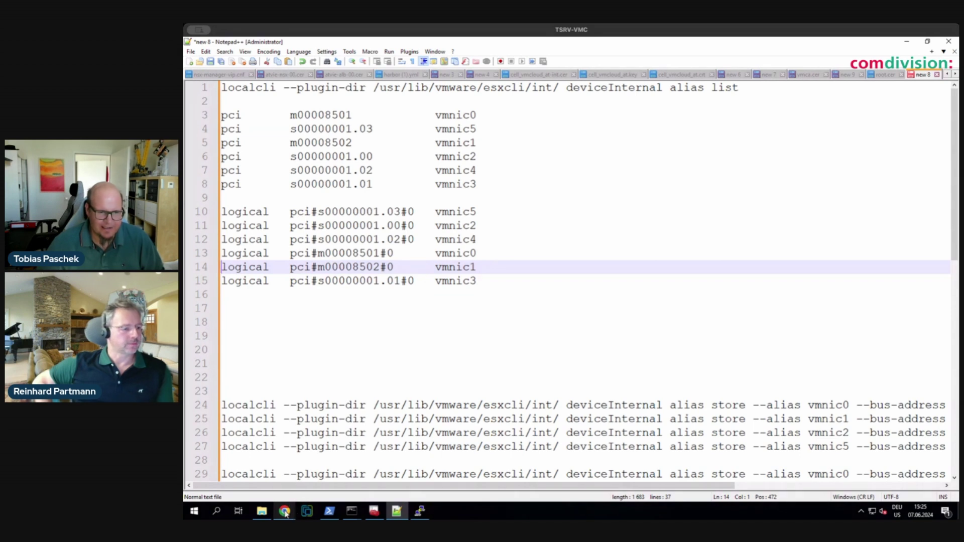
- In the browser, list the host's physical NICs and view vmnic2's details (10000 Mbps, qfle3 driver)
mouse_move(285, 513)
click(274, 492)
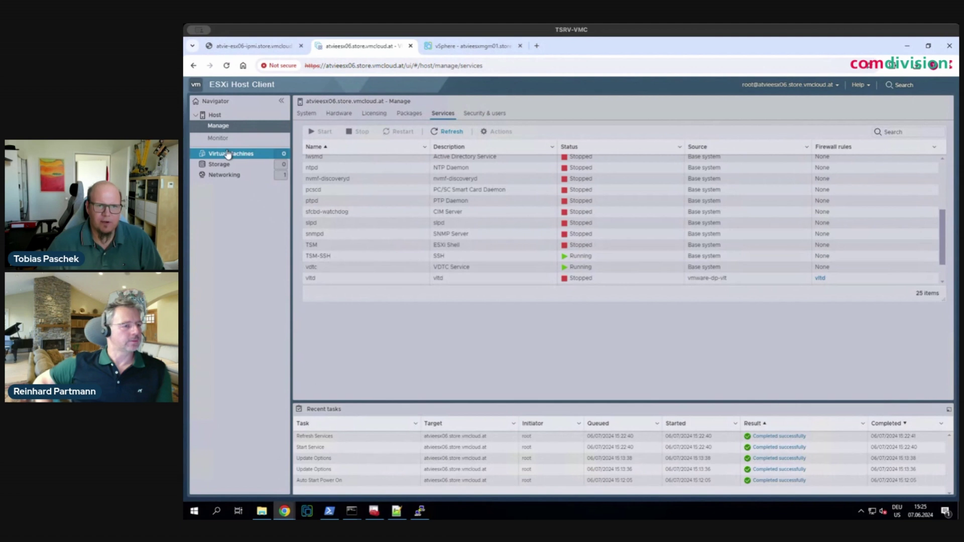
click(224, 174)
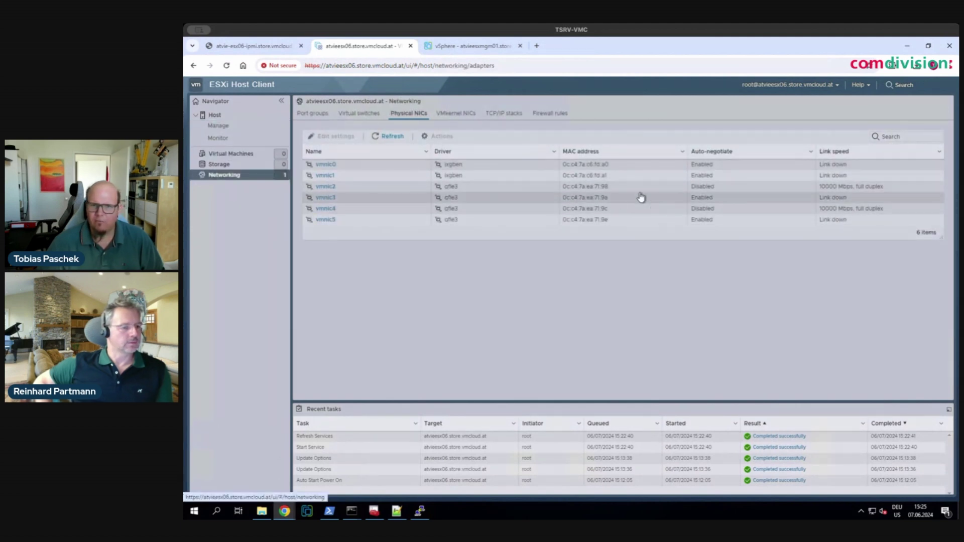
click(342, 190)
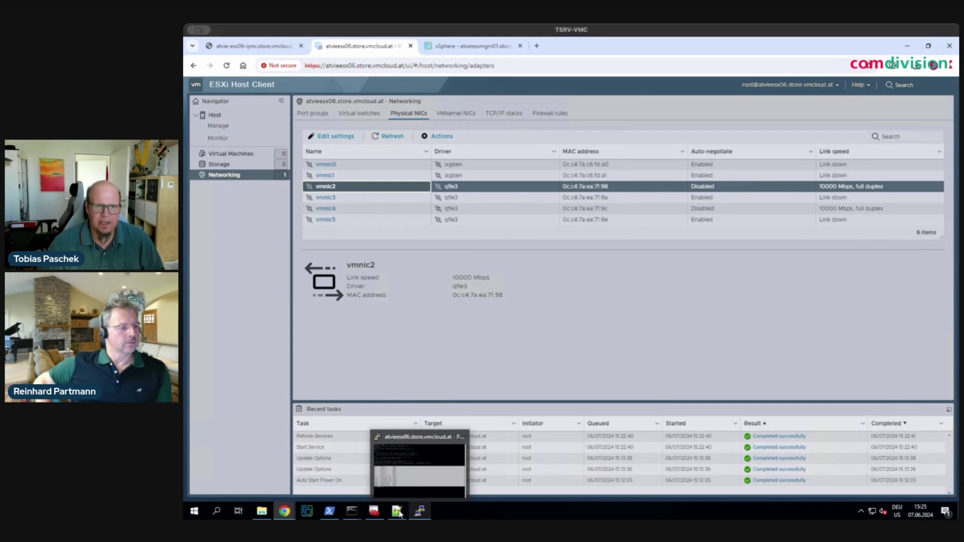
- Annotate the pci vmnic2 row with '-> VMNIC0' and the pci vmnic0 row with '-> VMNIC2'
click(397, 512)
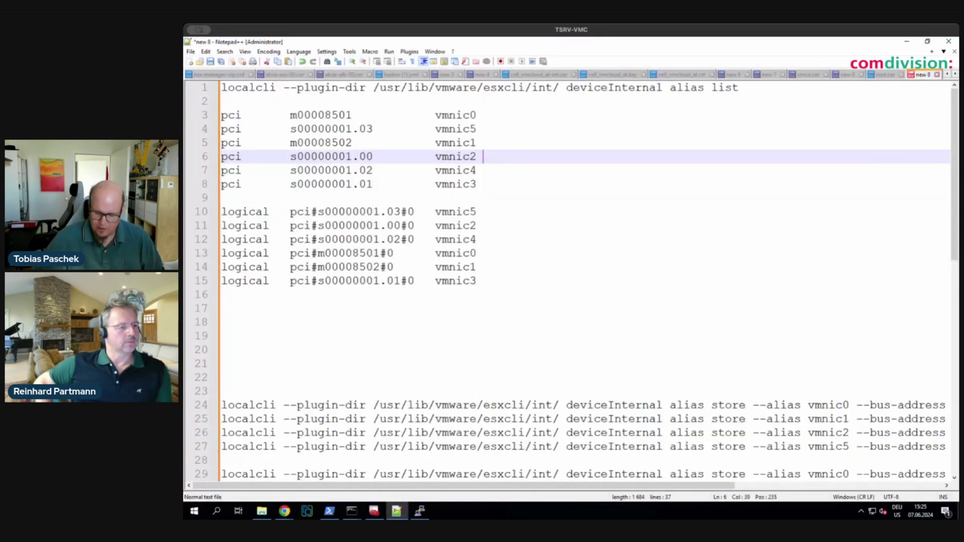
text(-)
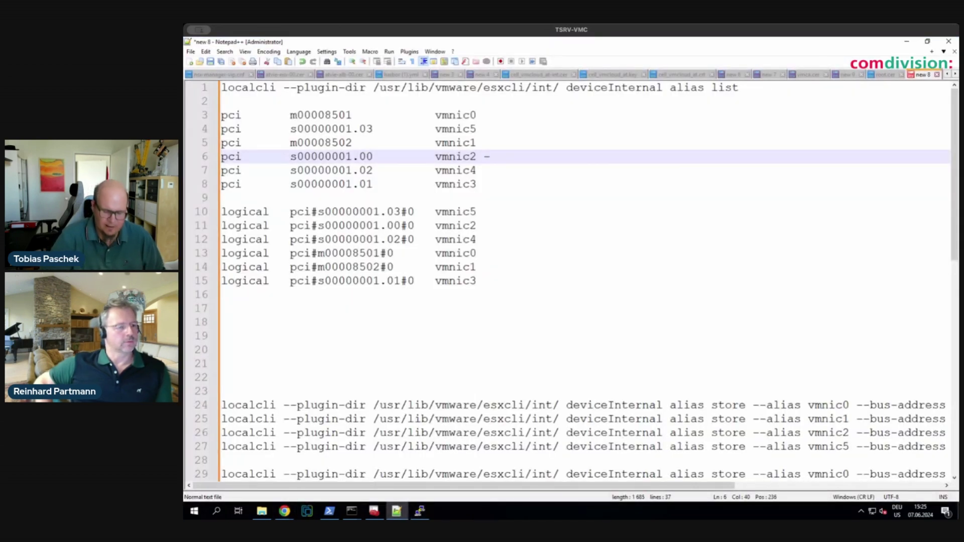
text(> VM)
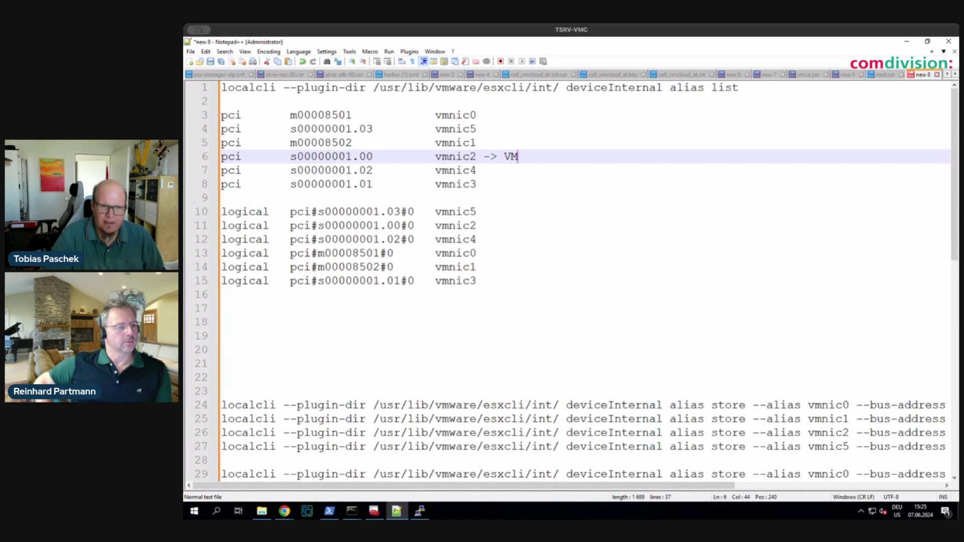
text(NIC)
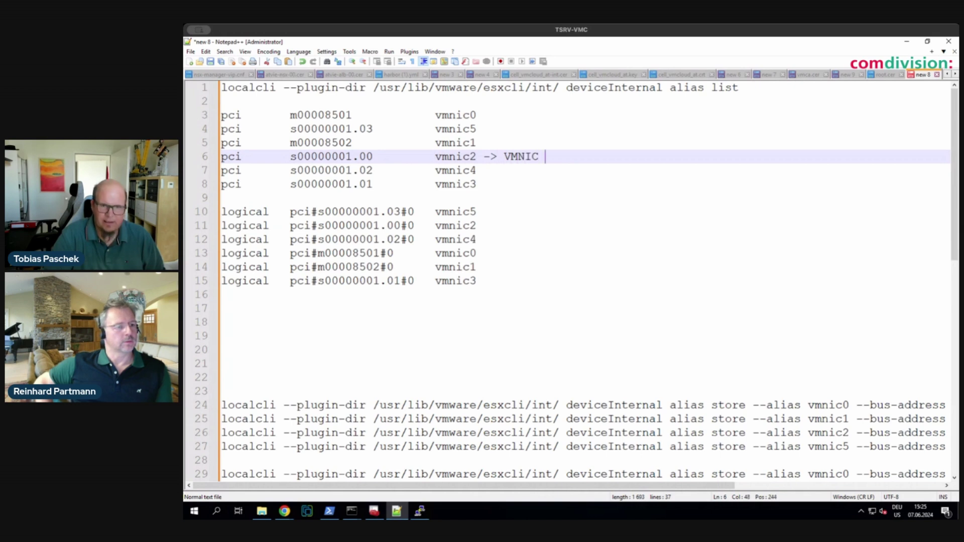
text(0)
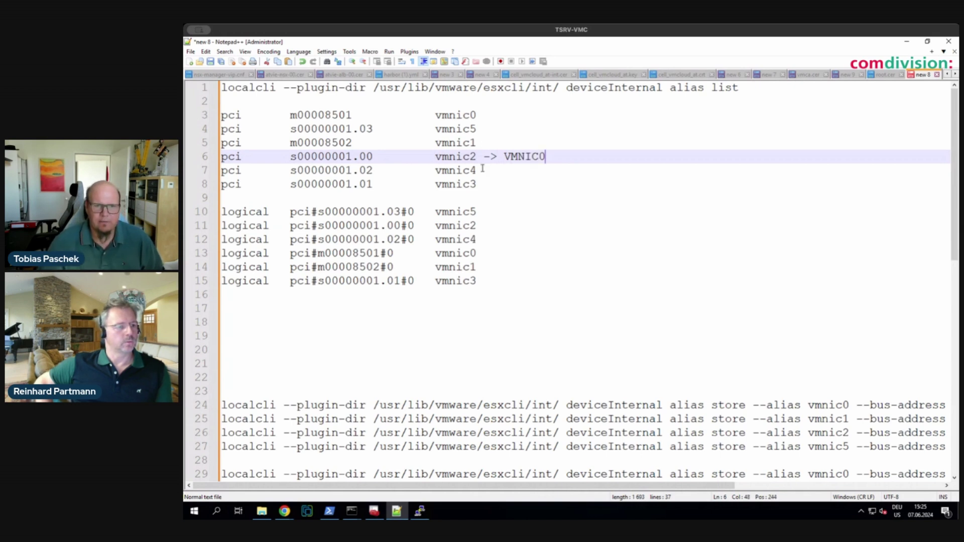
click(486, 114)
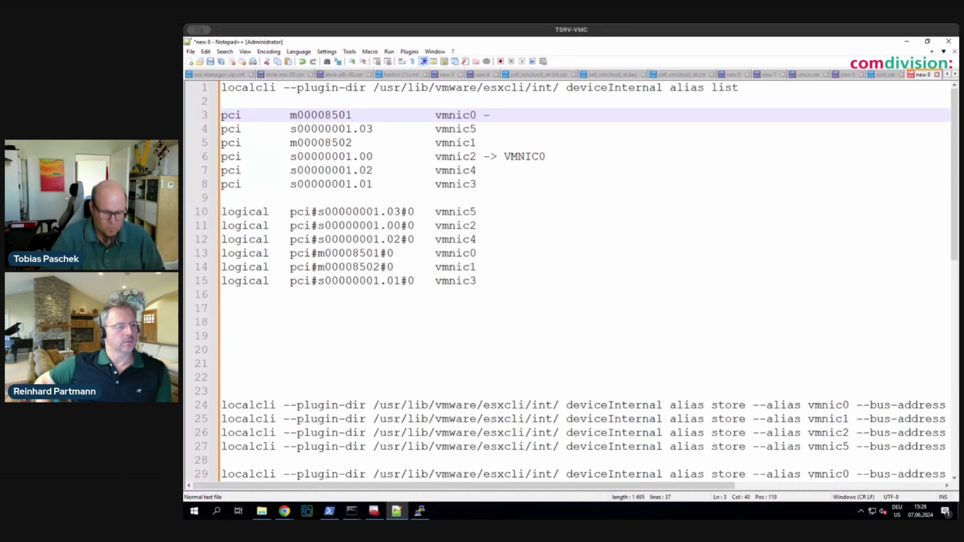
text(-> VM)
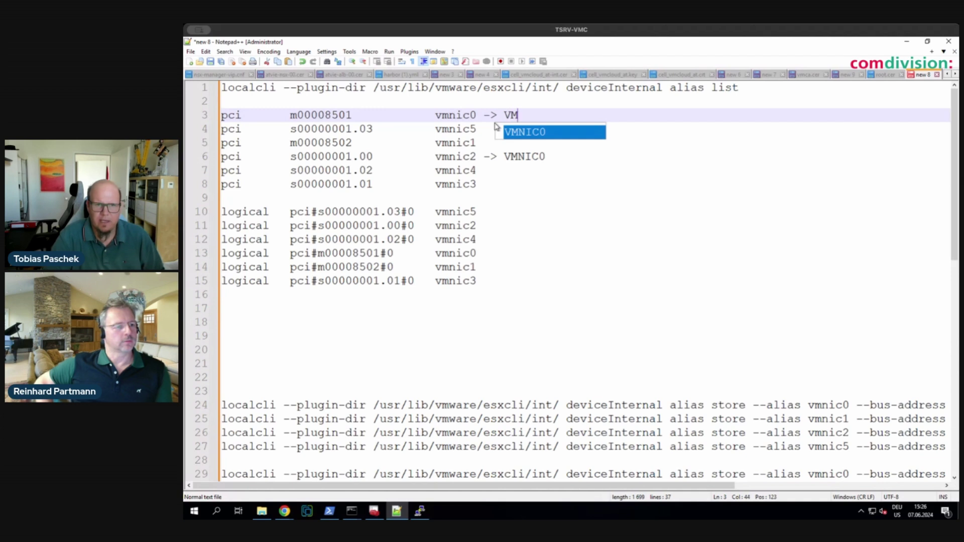
text(NIC2)
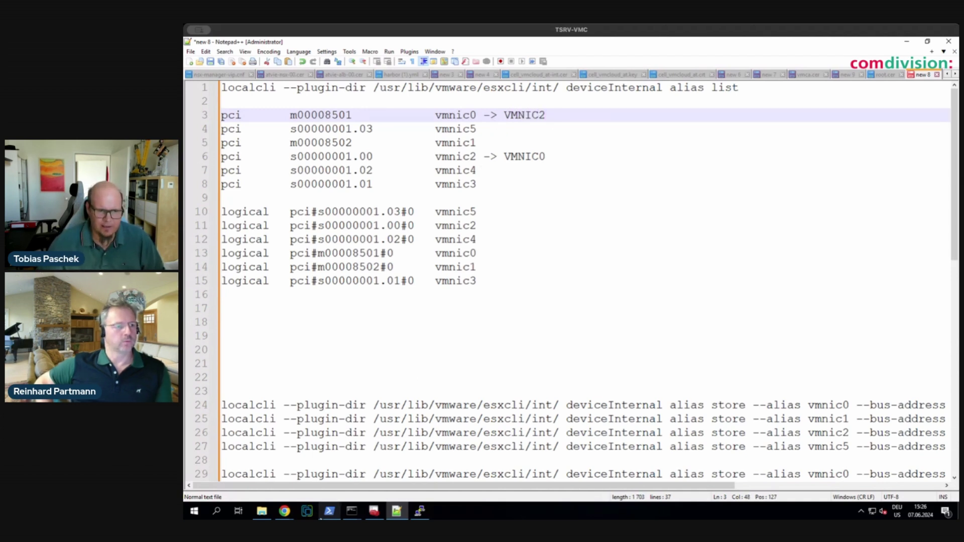
- After checking the physical NIC list, mark pci vmnic4 '-> VMNIC1' and pci vmnic1 '-> VMNIC4'
click(285, 512)
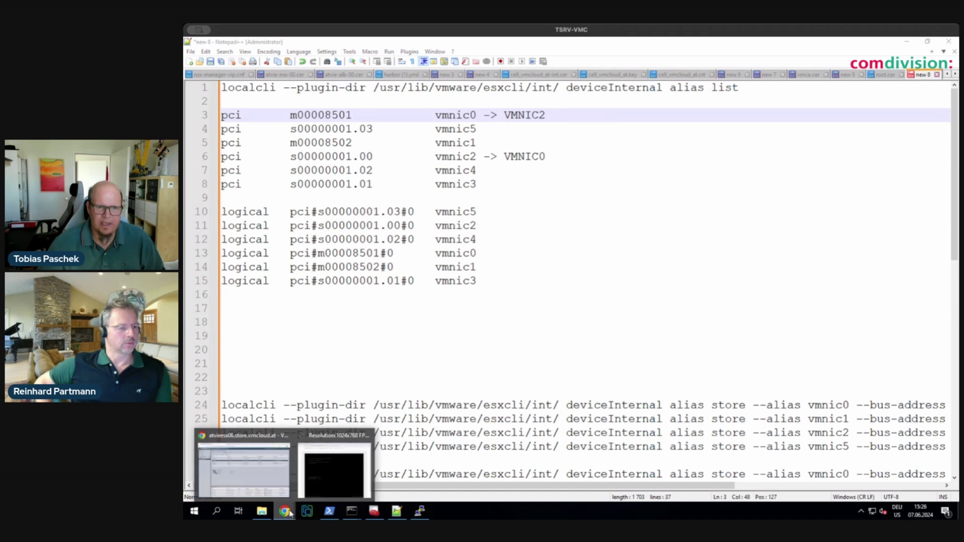
click(244, 469)
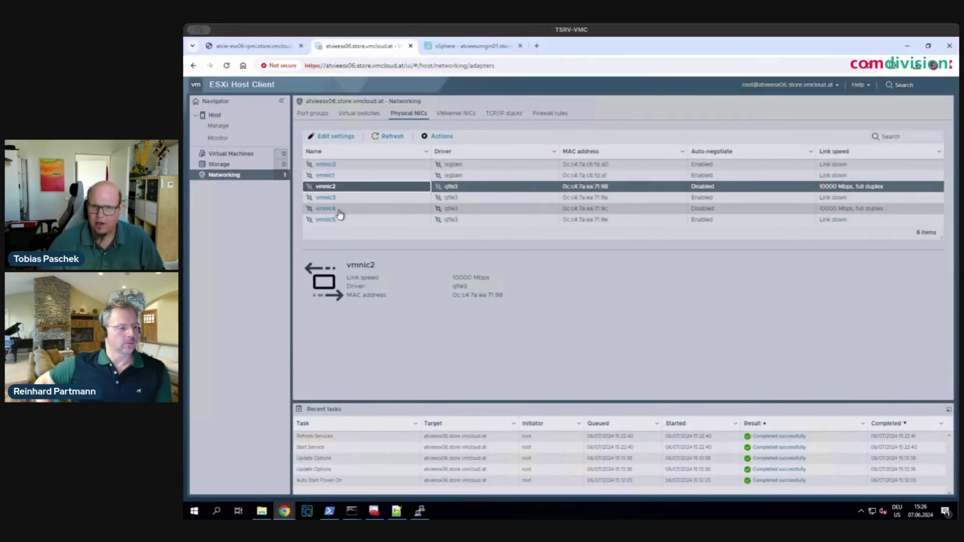
key(alt+Tab)
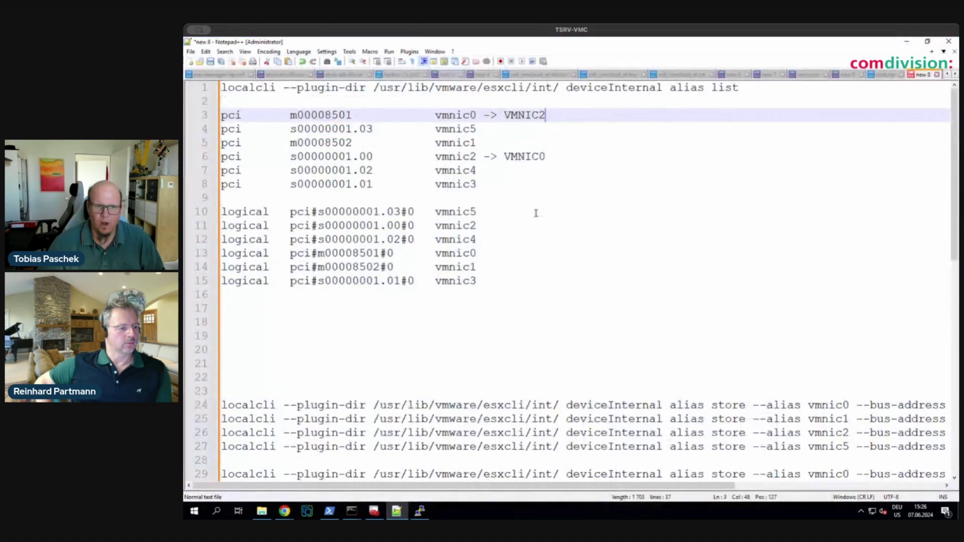
click(488, 171)
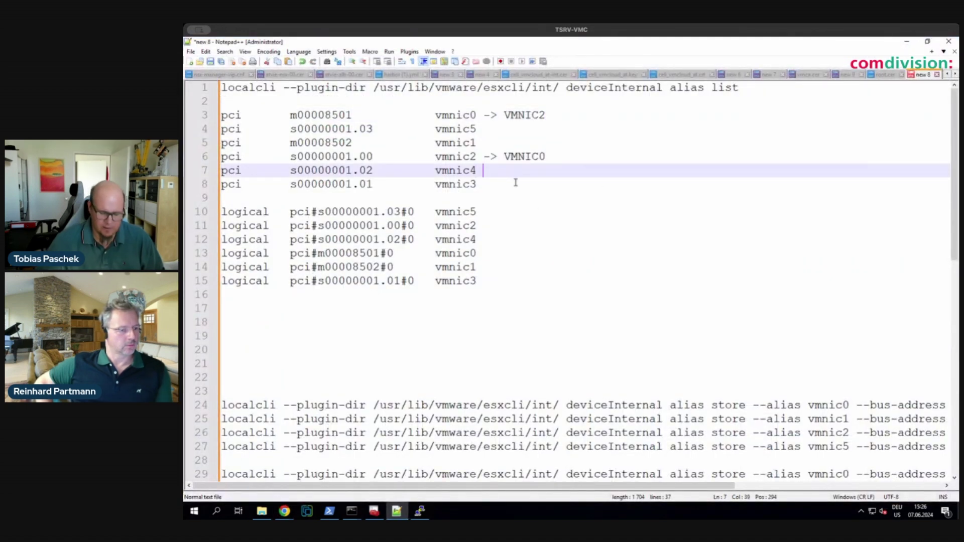
text(-> )
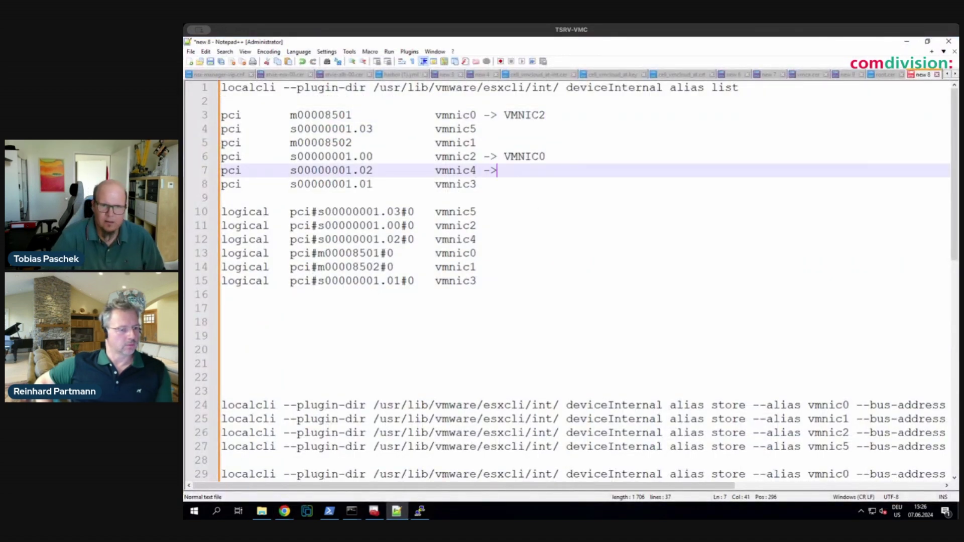
text(VMNI)
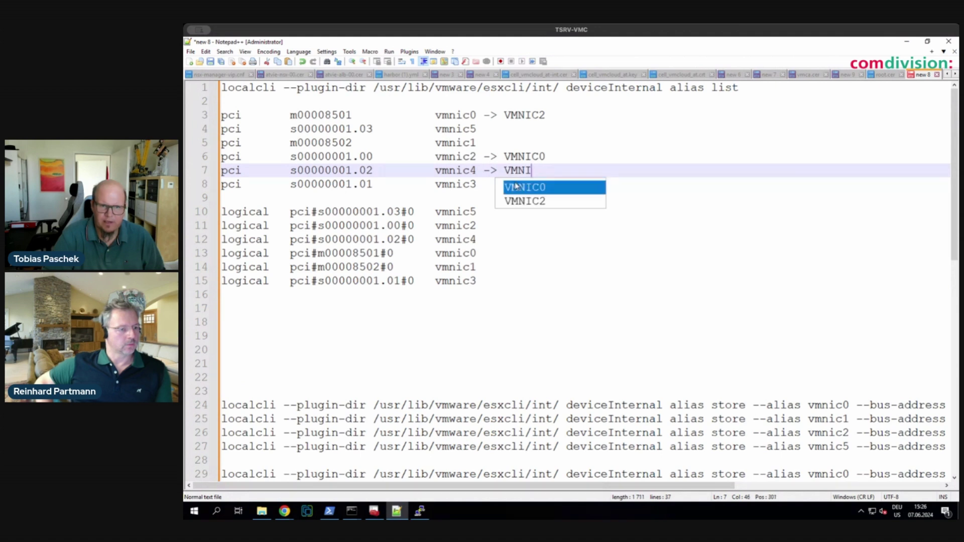
text(C1)
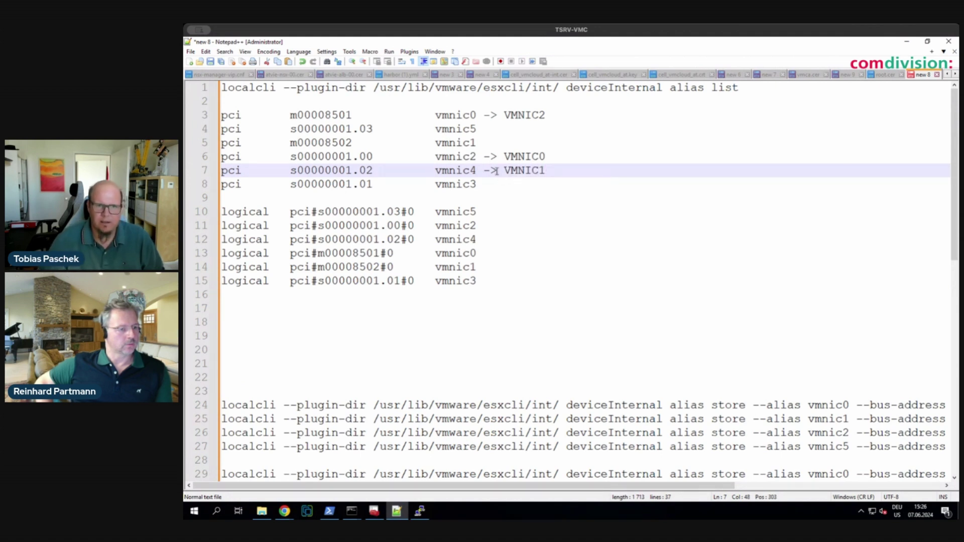
click(494, 143)
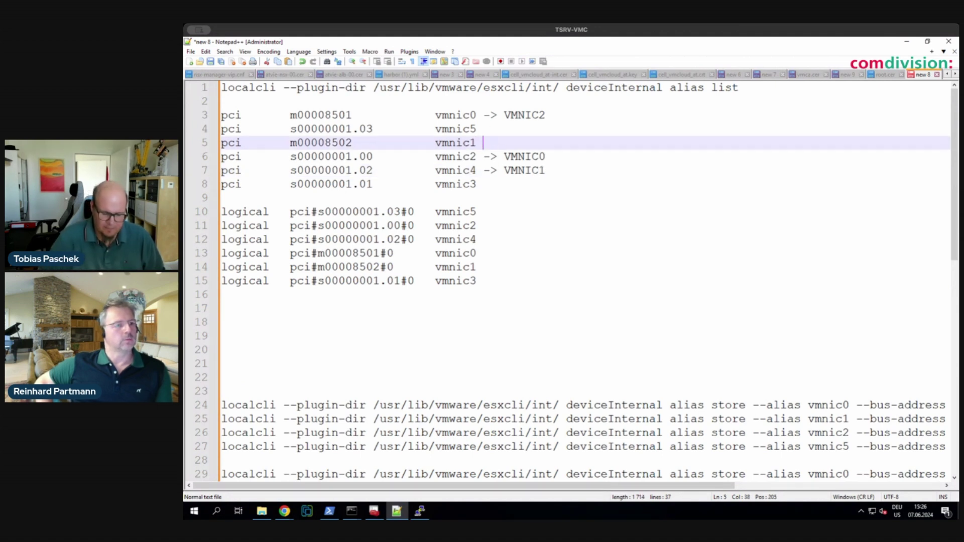
text(->)
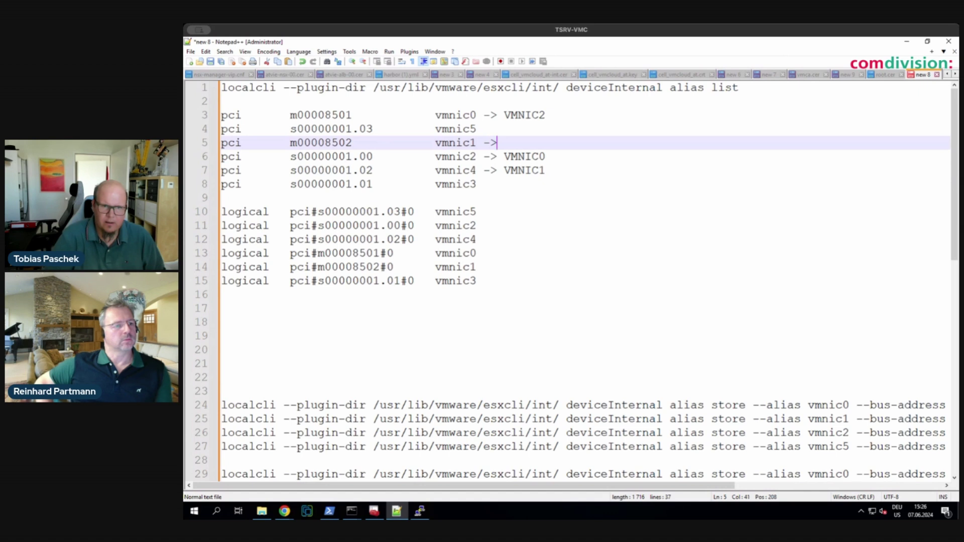
text( Vm)
key(BackSpace)
text(MN)
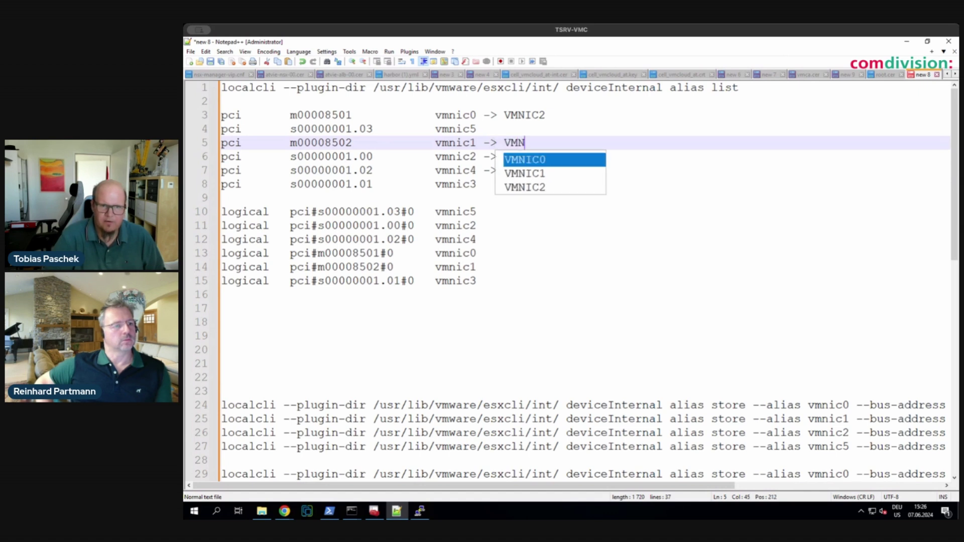
text(IC4)
click(507, 224)
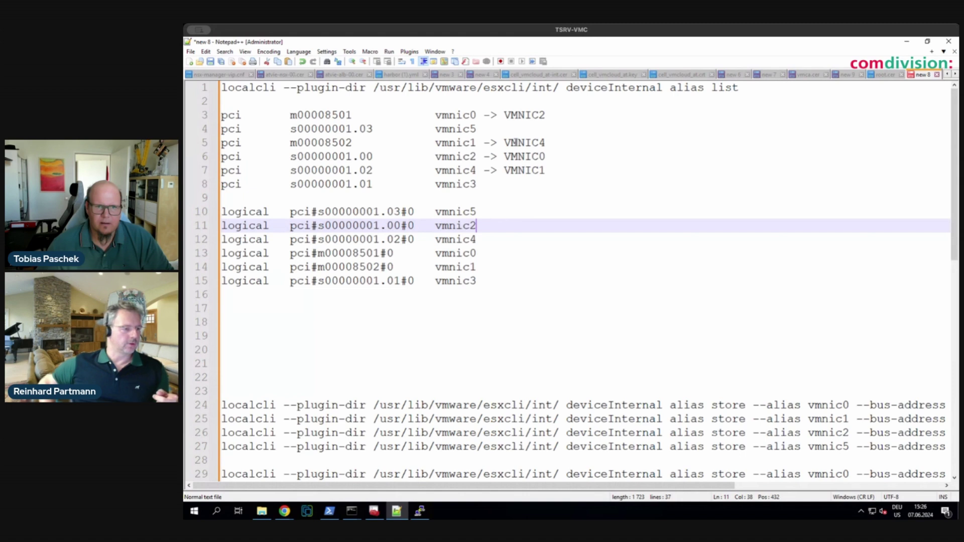
- Copy the -> VMNIC2 mapping to the logical vmnic0 row on line 13, removing a misplaced paste on line 10
drag(484, 115, 541, 116)
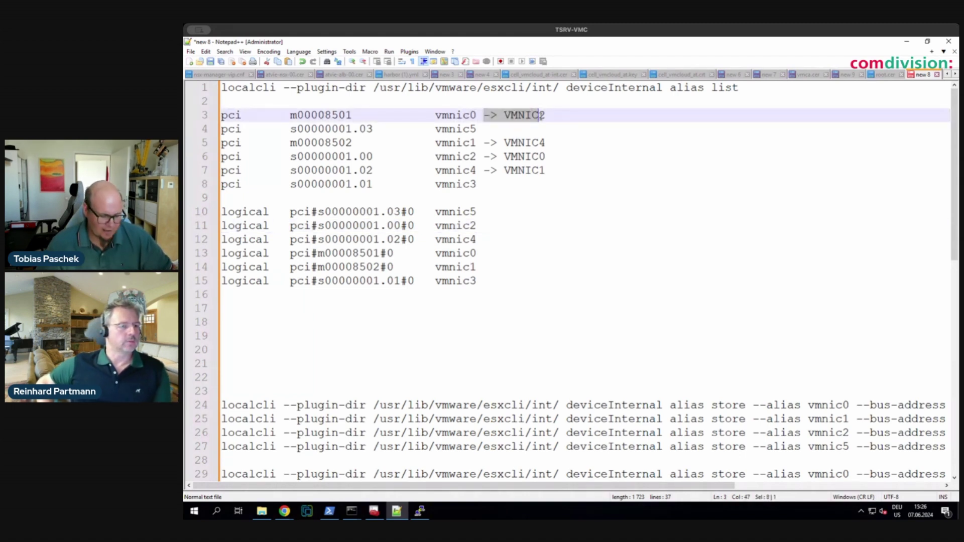
click(498, 215)
text(-> VMNIC2)
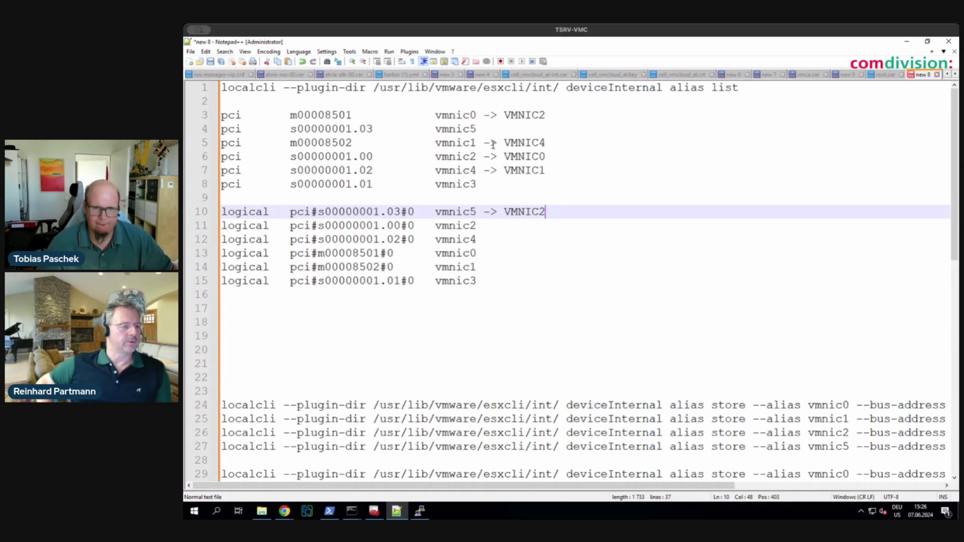
drag(485, 143, 546, 144)
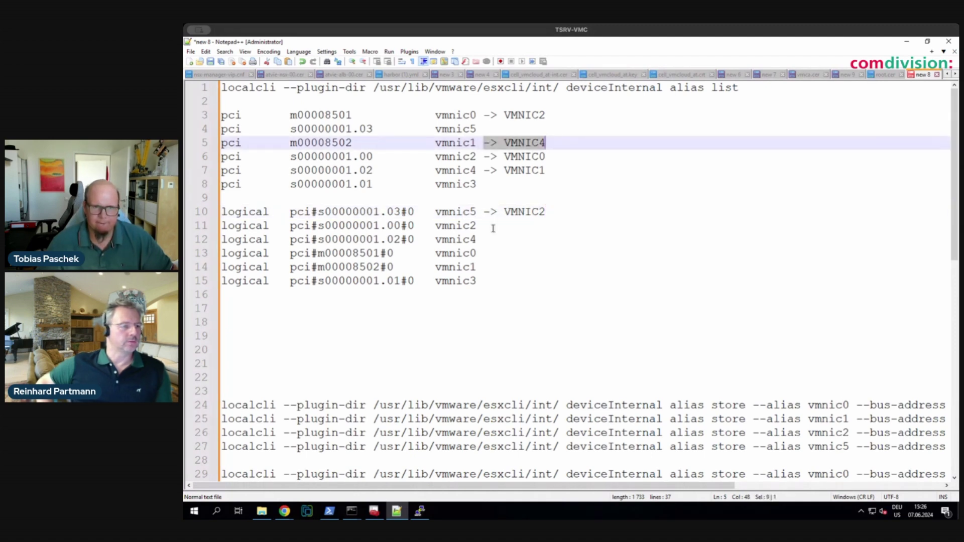
click(485, 240)
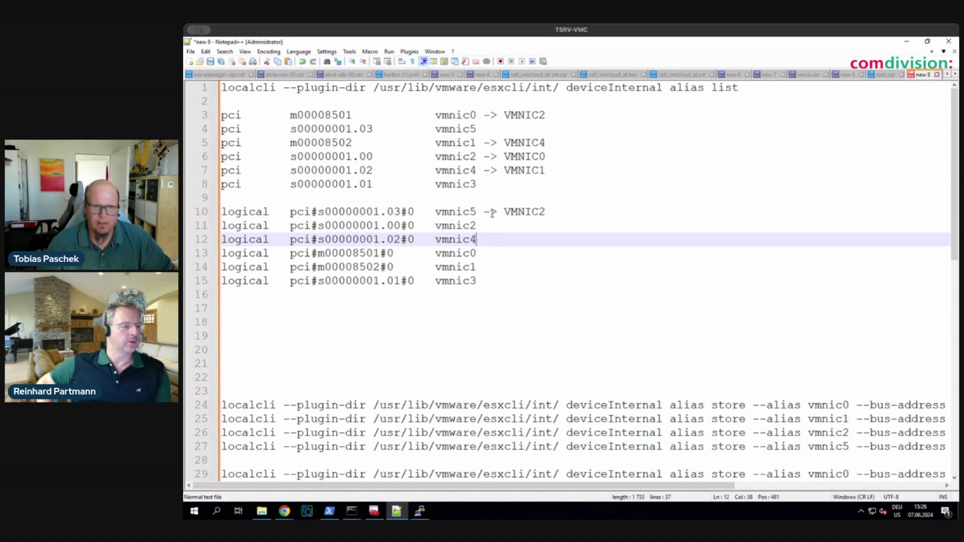
drag(485, 212, 547, 212)
key(ctrl+c)
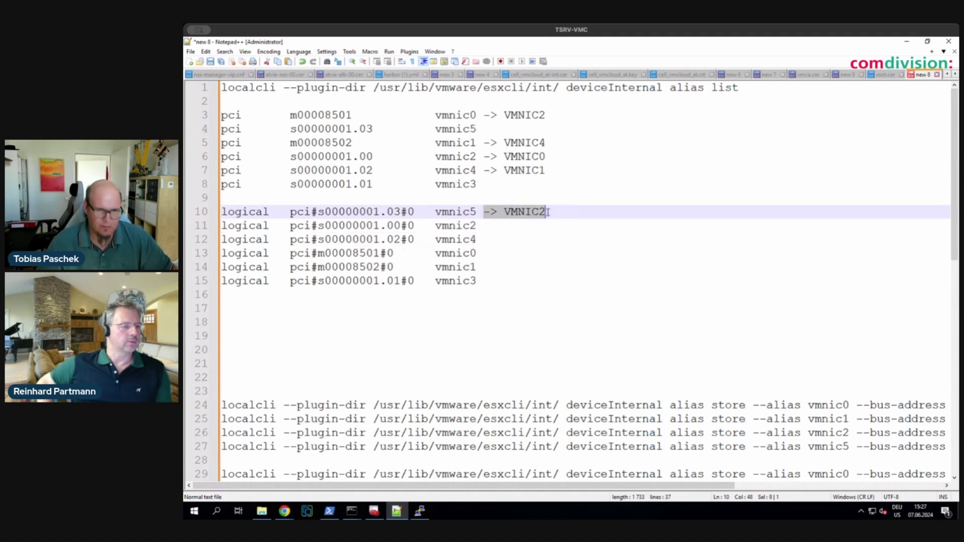
key(Delete)
click(494, 252)
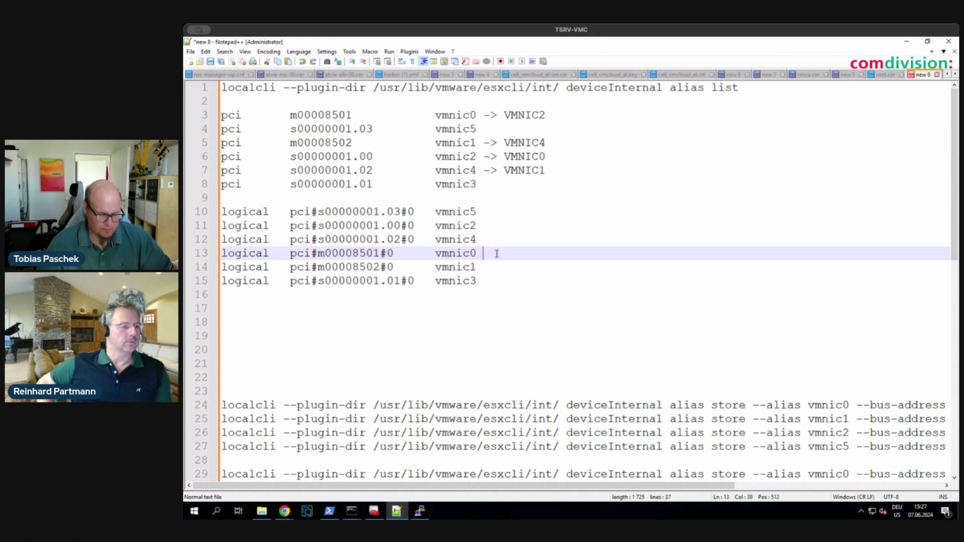
key(ctrl+v)
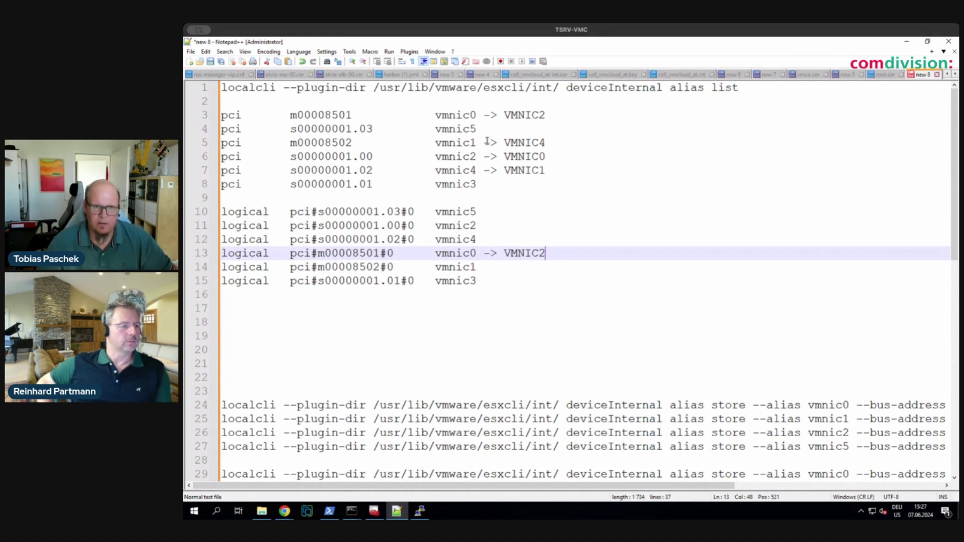
- Append -> VMNIC4 to the logical vmnic1 row (line 14) and -> VMNIC0 to vmnic2 (line 11)
drag(486, 143, 552, 141)
key(ctrl+c)
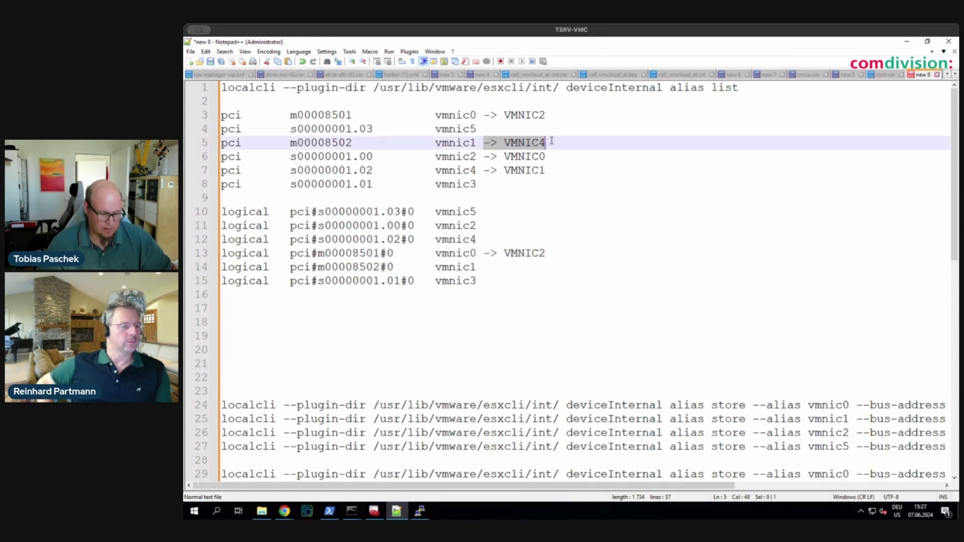
click(493, 240)
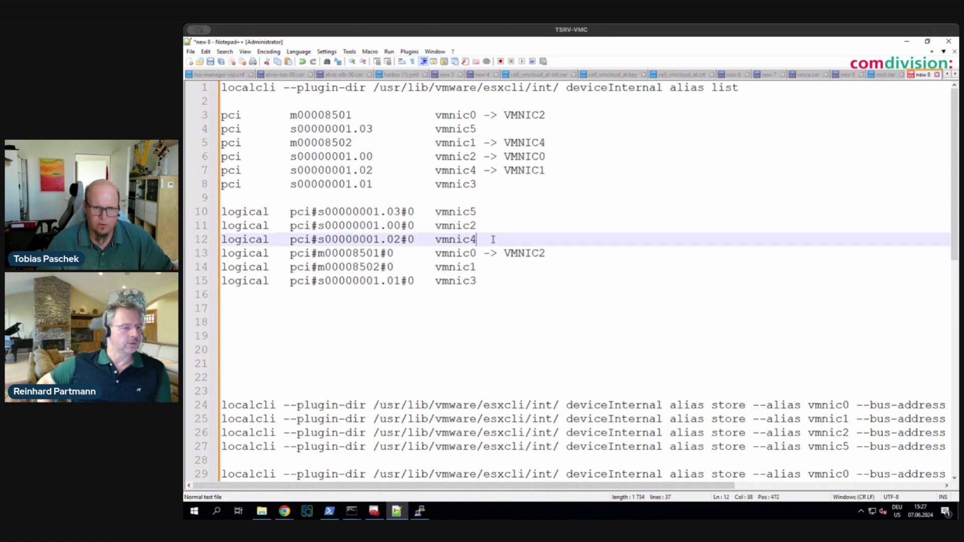
key(ctrl+v)
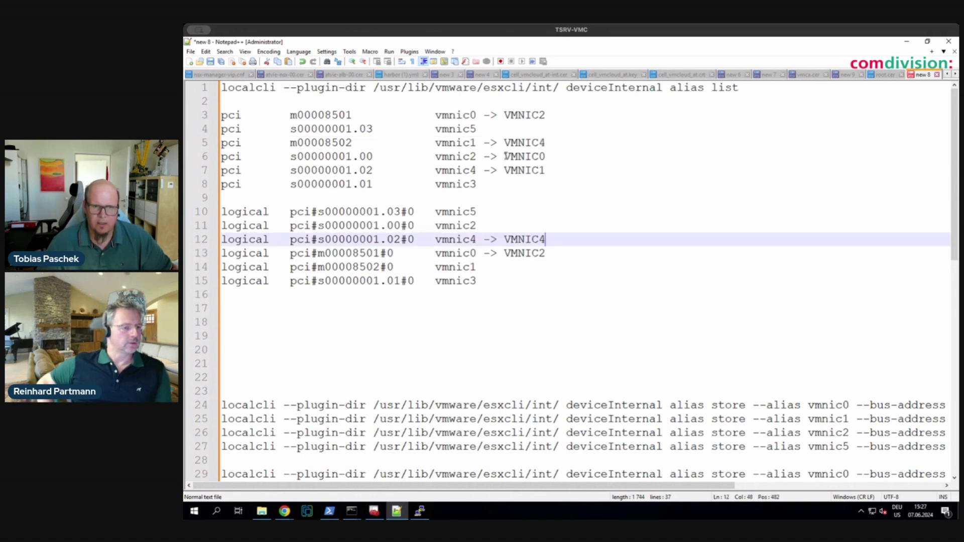
drag(483, 157, 527, 157)
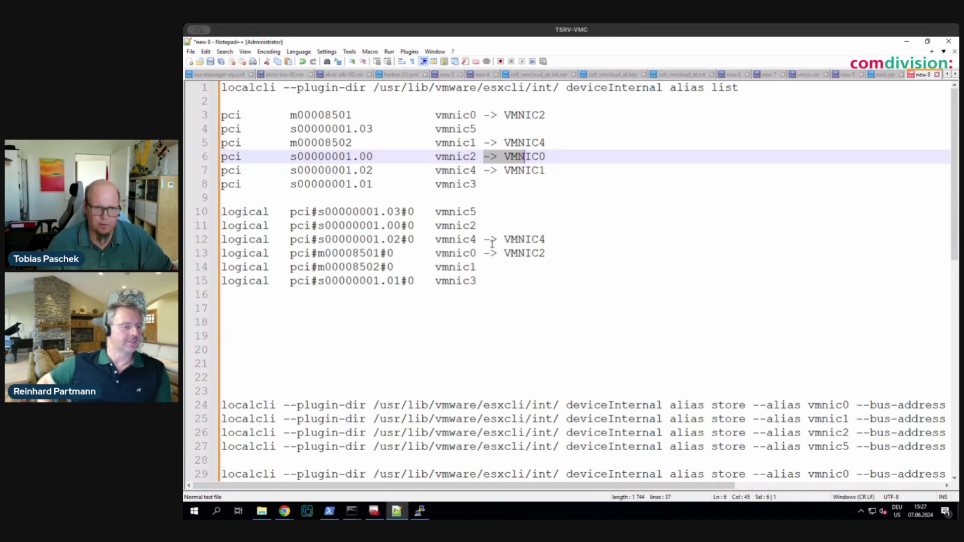
key(ctrl+z)
click(505, 267)
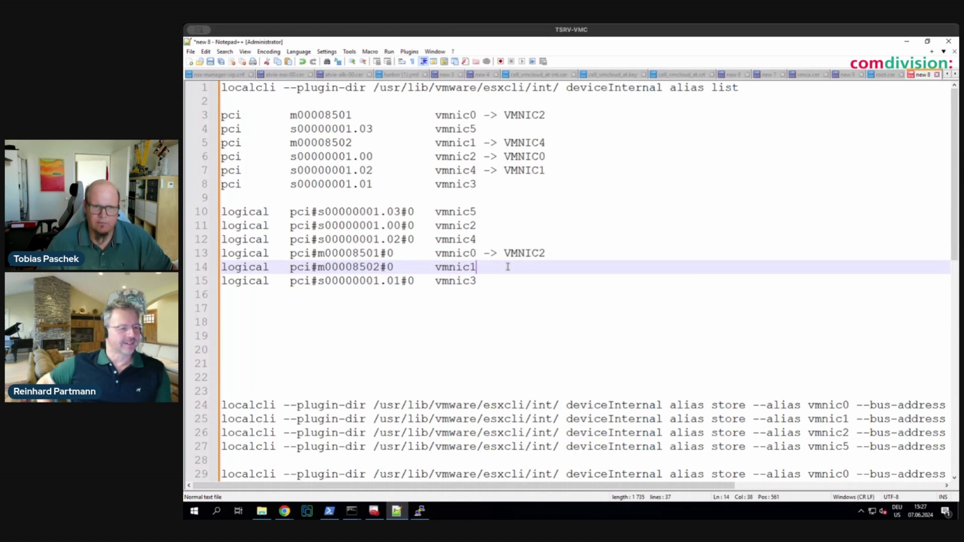
key(ctrl+v)
drag(483, 157, 546, 159)
key(ctrl+c)
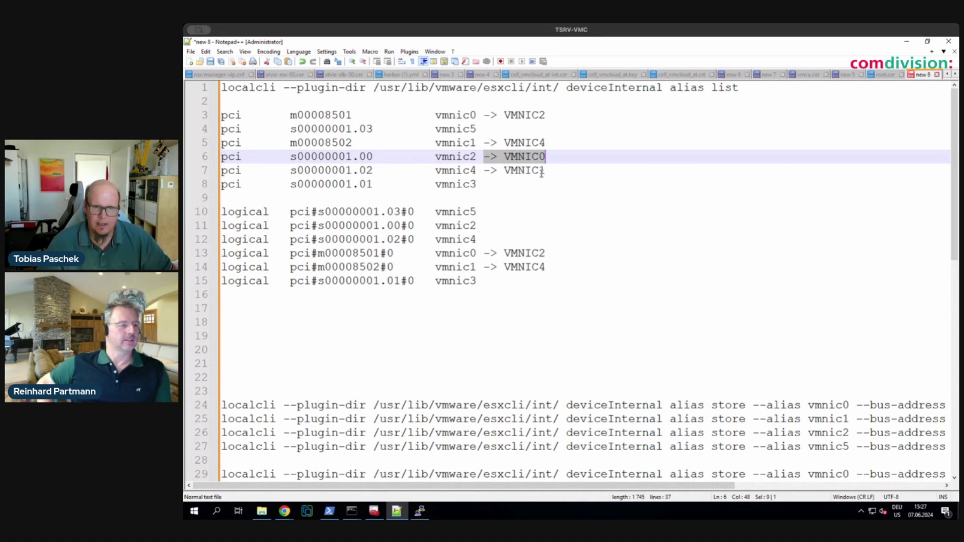
key(Down)
key(Down)
key(Down)
key(Down)
key(Down)
key(ctrl+v)
- Paste the -> VMNIC1 mapping from line 7 after vmnic4 on line 12, then highlight line 6's bus address
drag(486, 170, 546, 171)
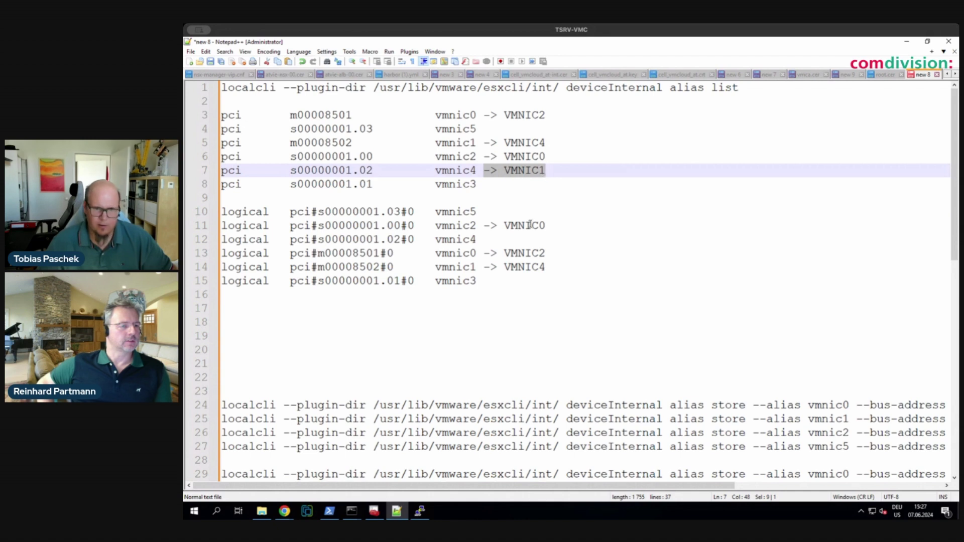
key(ctrl+c)
click(492, 239)
key(ctrl+v)
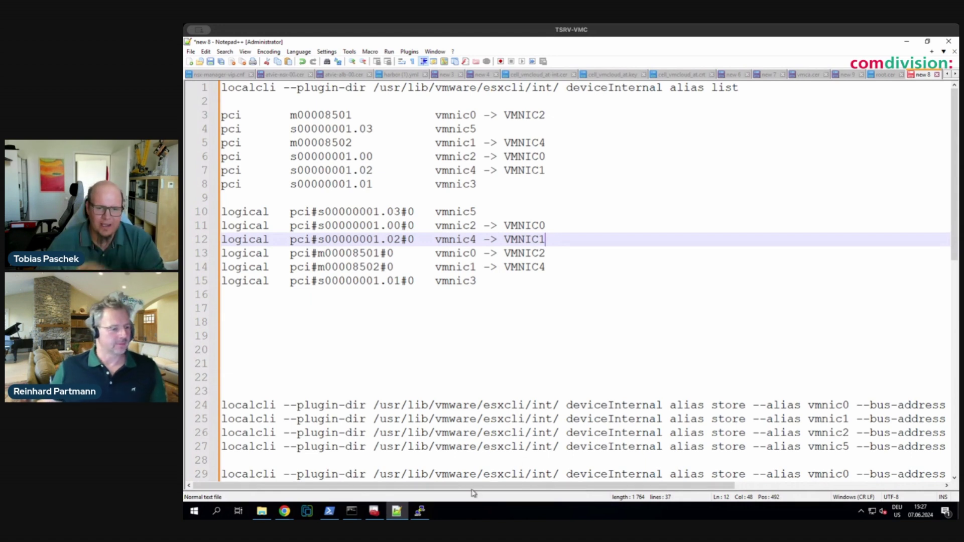
drag(475, 493, 431, 459)
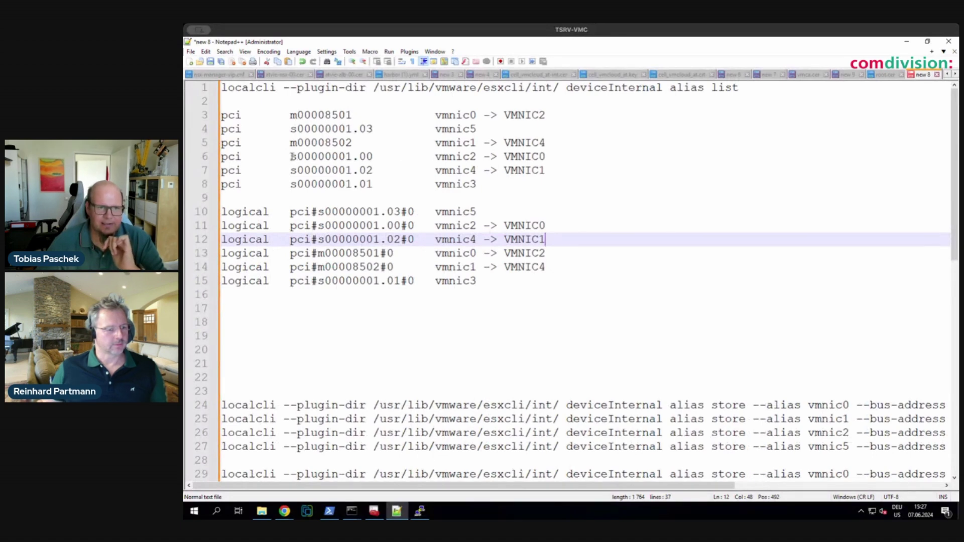
drag(292, 156, 367, 156)
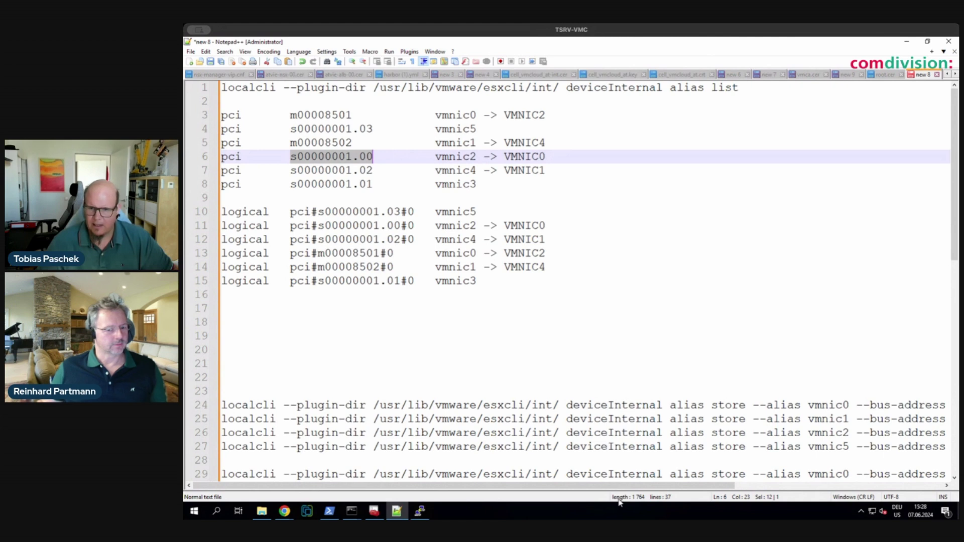
- Replace the wrong bus address s00000001.03 on line 25 with s00000001.02 copied from line 7
scroll(718, 413, right, 5)
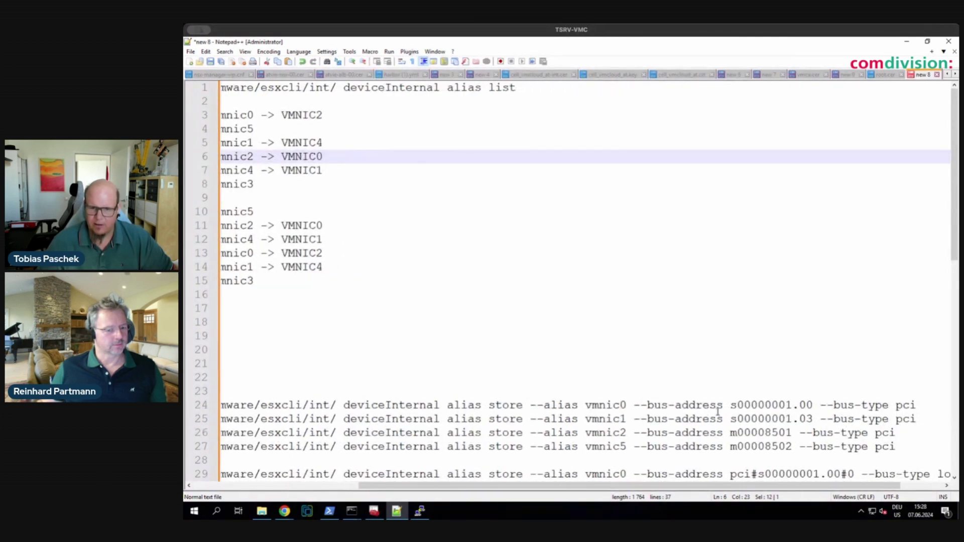
click(812, 405)
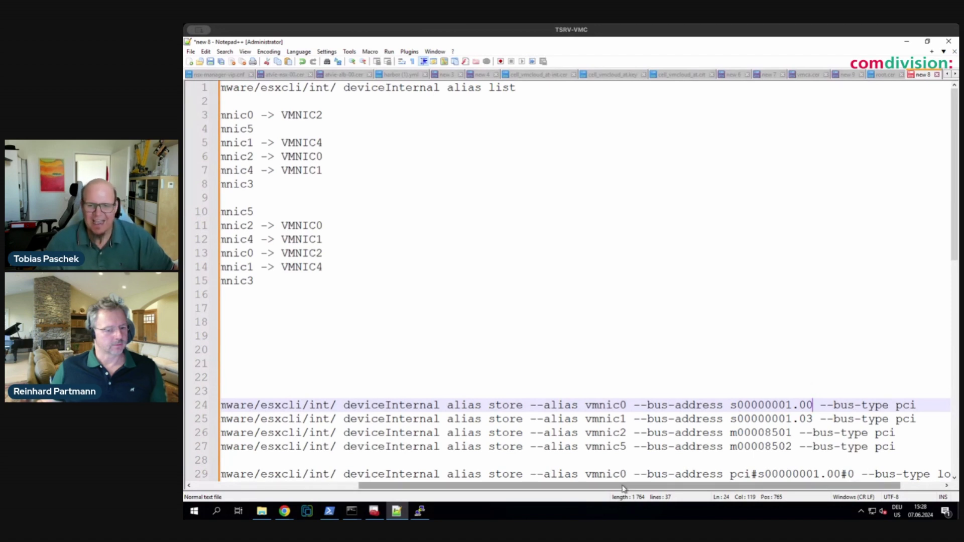
drag(623, 488, 452, 503)
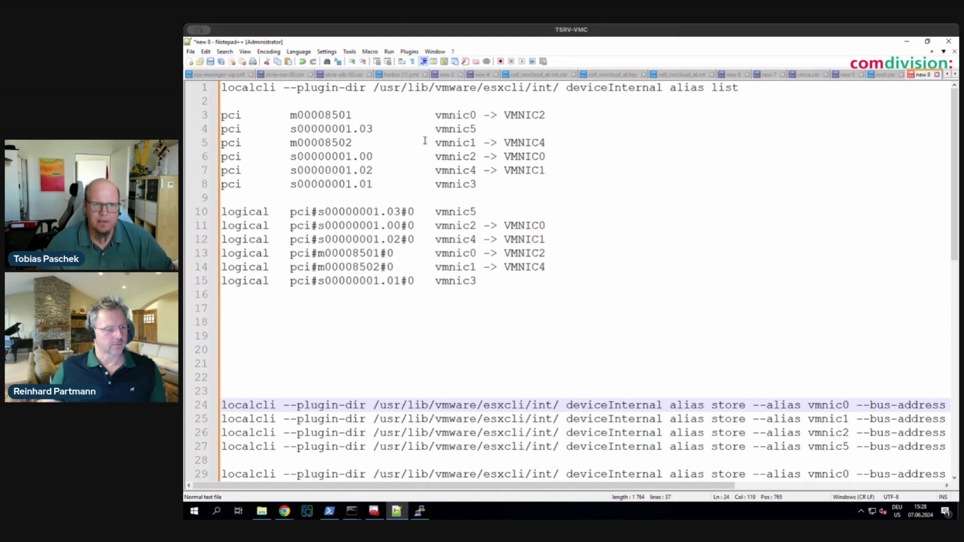
drag(291, 171, 373, 171)
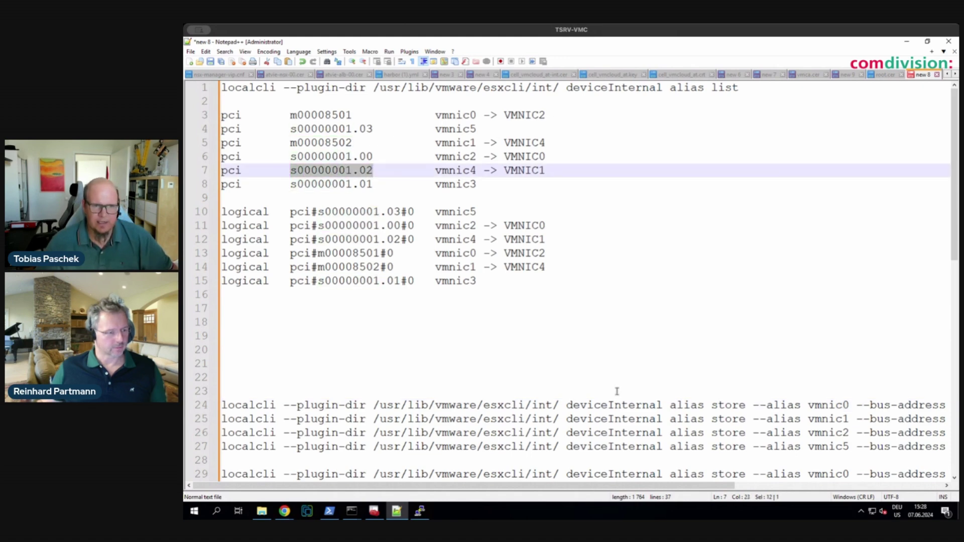
scroll(618, 394, right, 6)
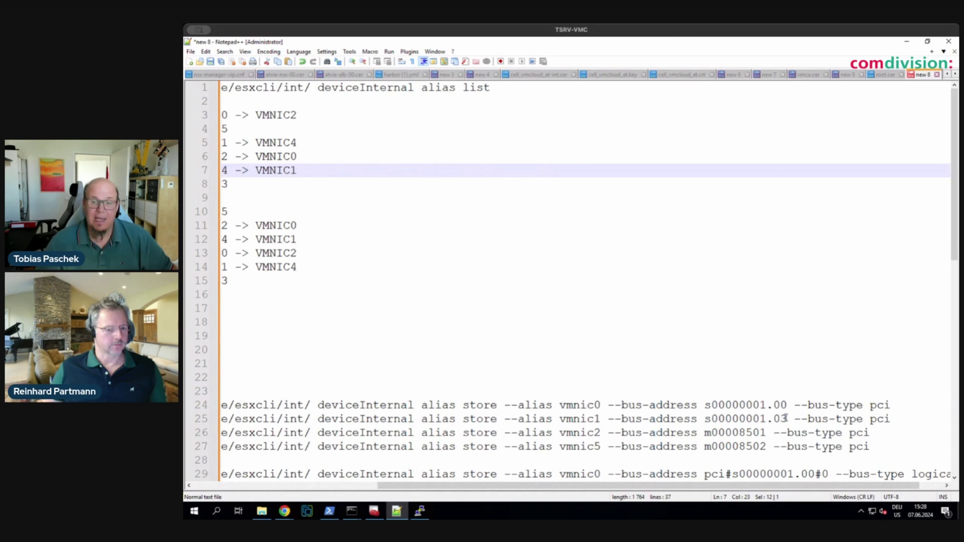
drag(788, 418, 705, 419)
key(ctrl+v)
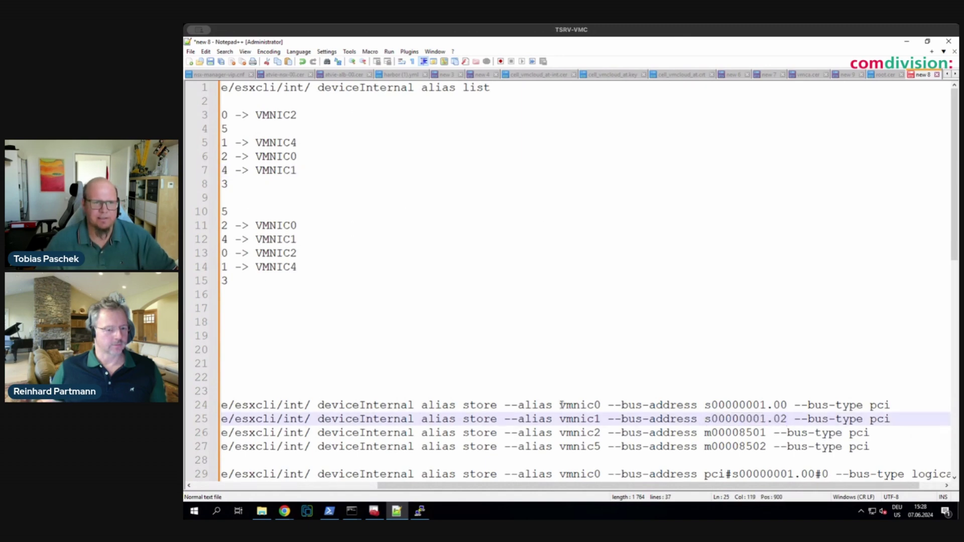
scroll(628, 352, left, 6)
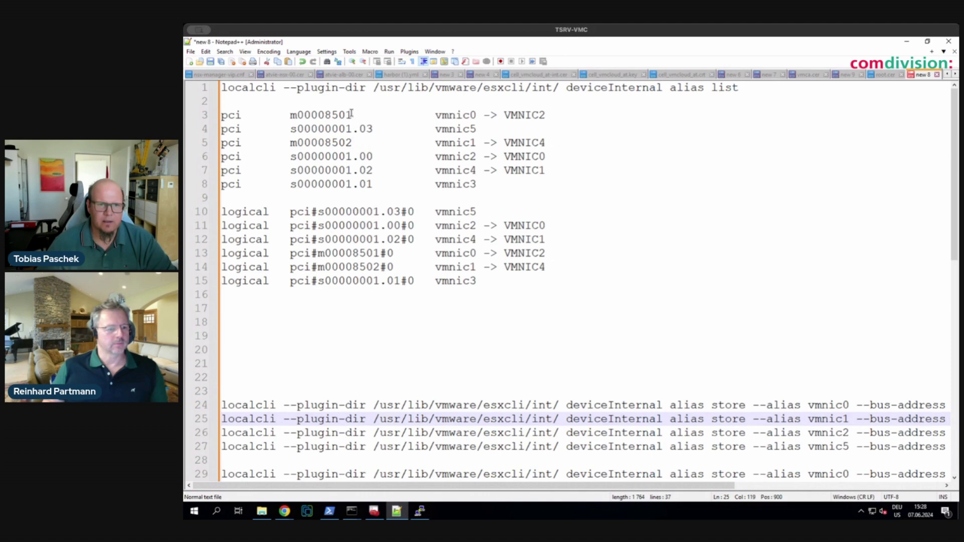
- Check the occurrences of m00008501 and place the cursor on the vmnic5 store command on line 27
drag(352, 114, 290, 115)
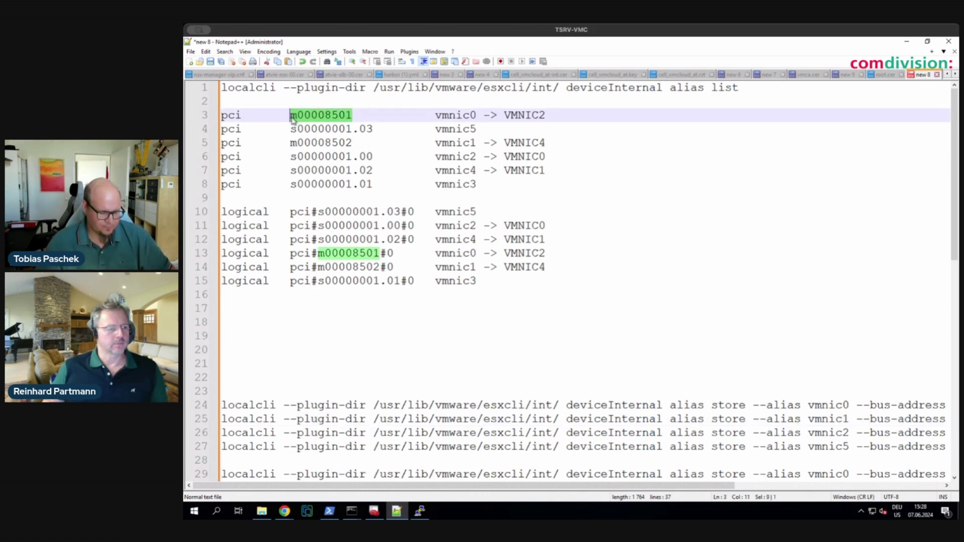
scroll(743, 465, right, 5)
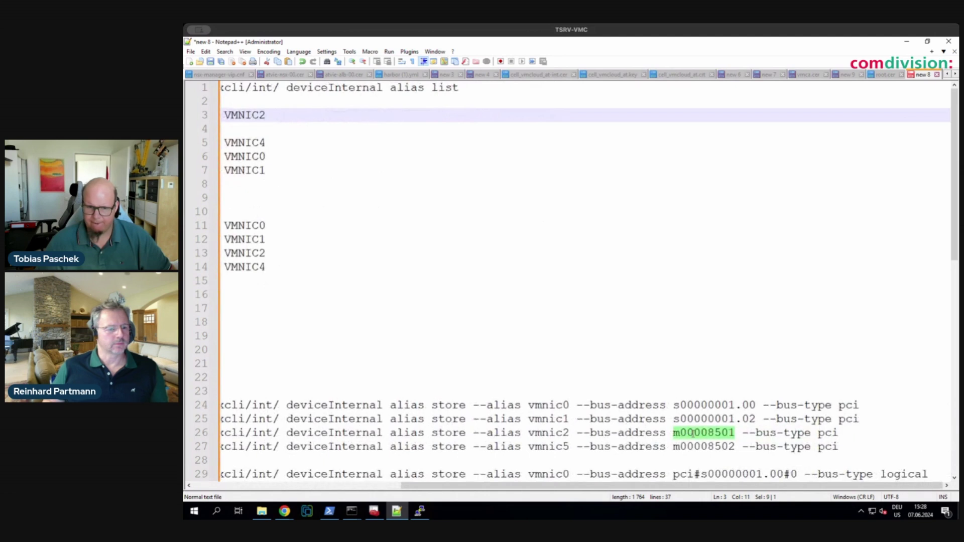
scroll(718, 438, left, 4)
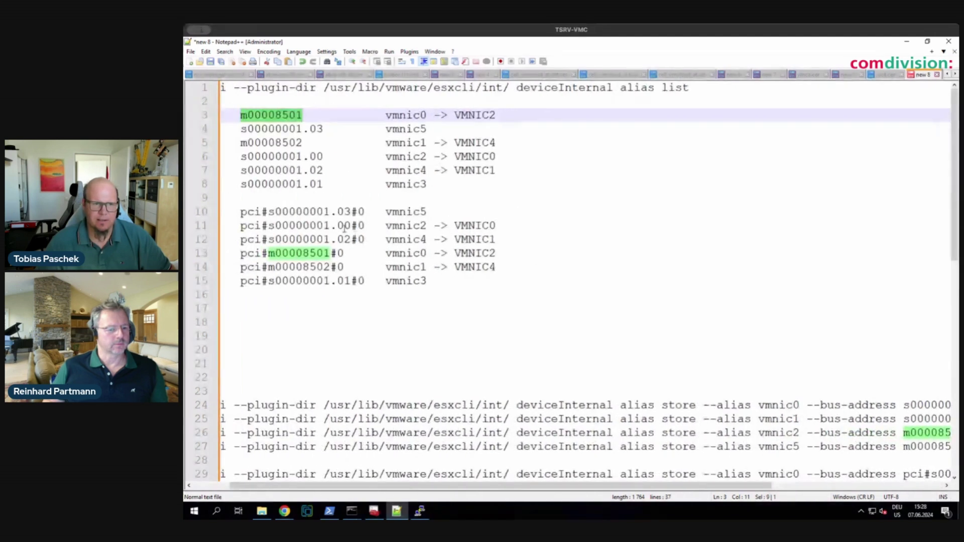
click(276, 170)
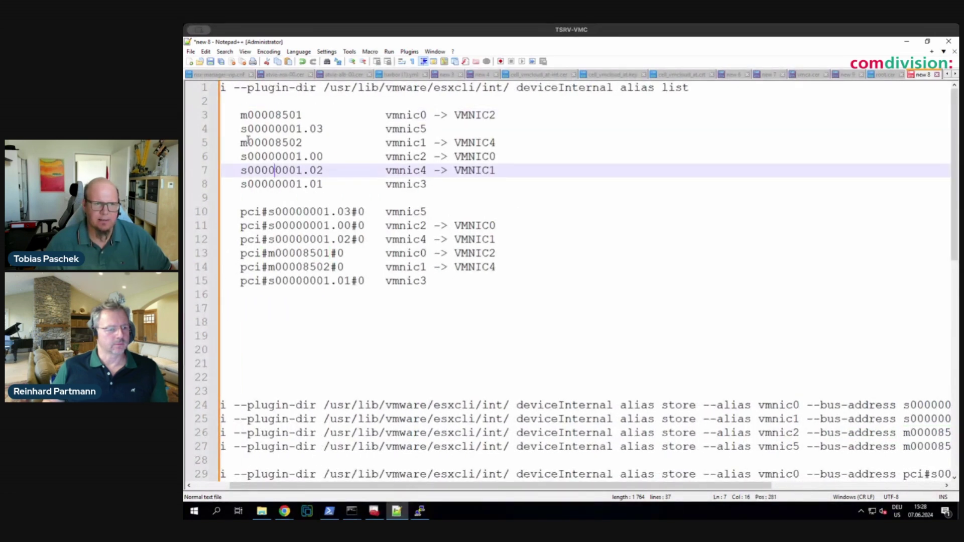
drag(240, 143, 302, 143)
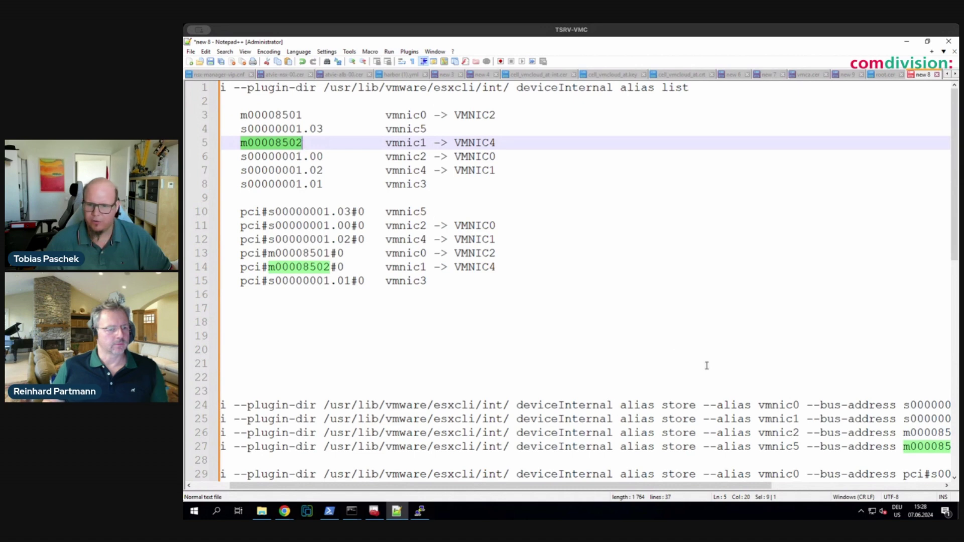
scroll(693, 363, right, 2)
scroll(692, 363, right, 2)
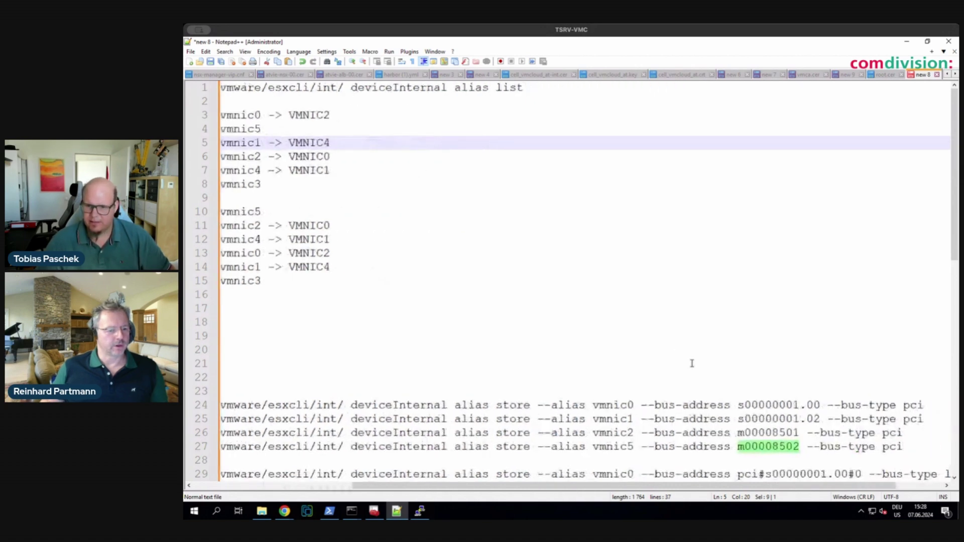
scroll(692, 363, left, 1)
click(954, 479)
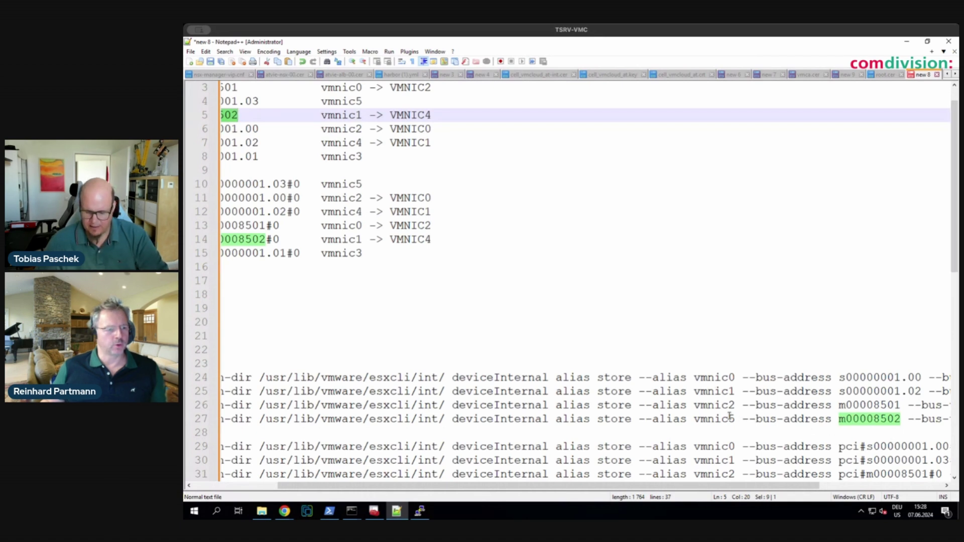
click(730, 419)
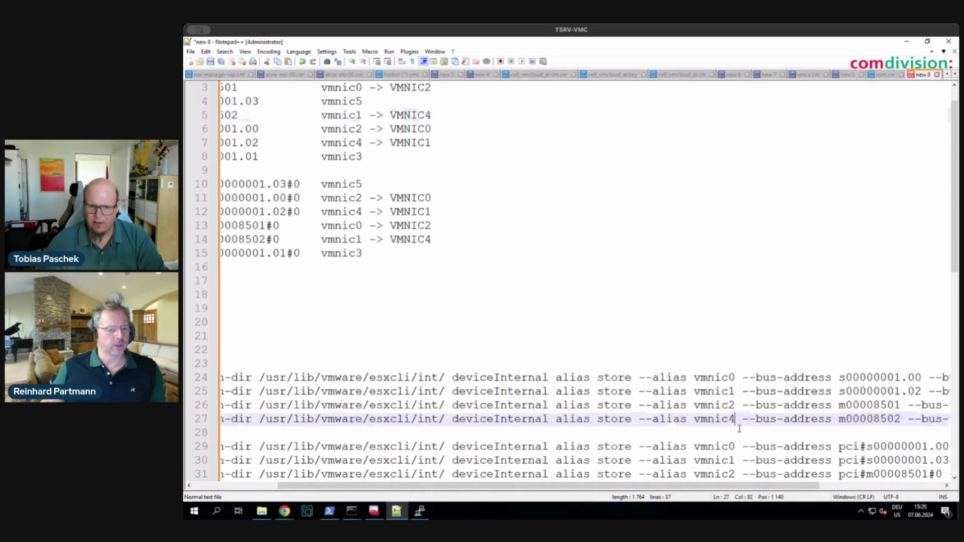
scroll(749, 454, down, 1)
drag(728, 446, 735, 447)
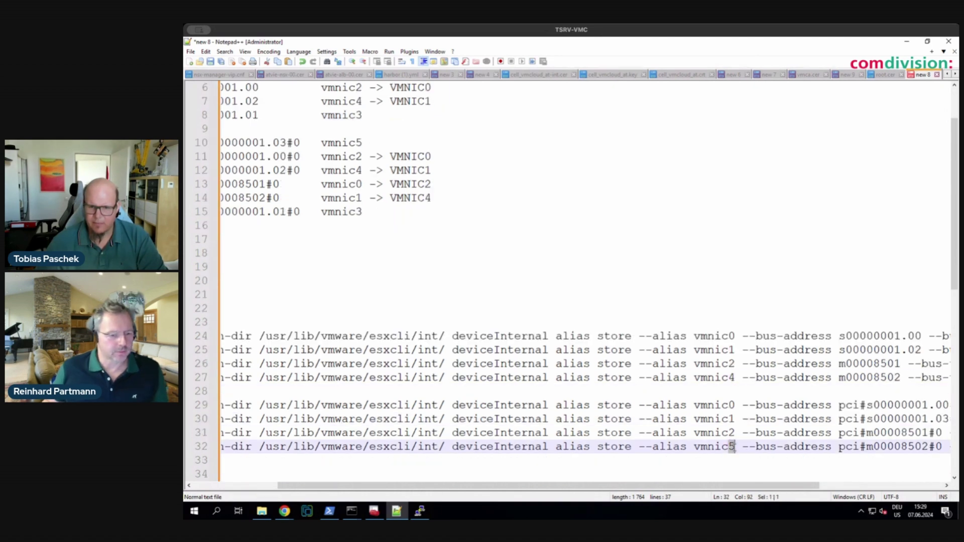
text(4)
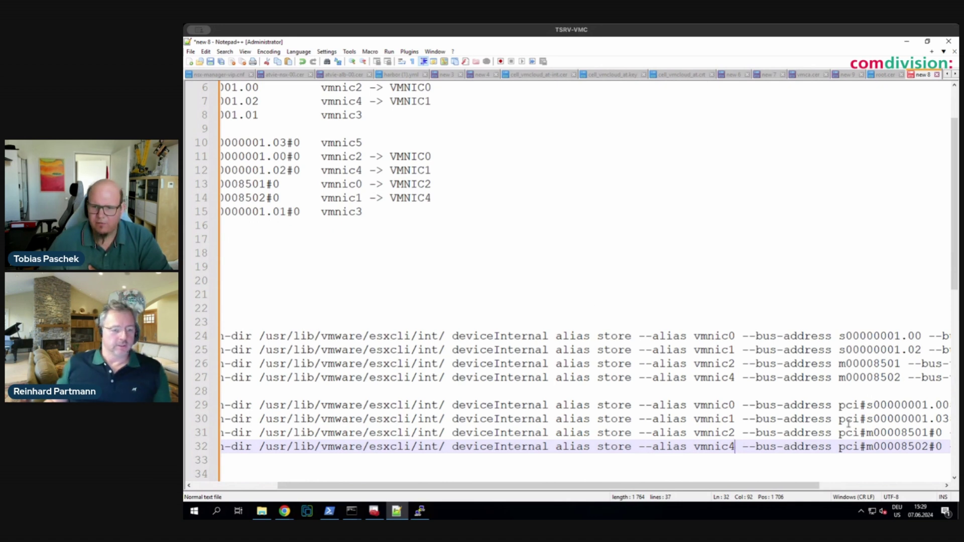
drag(790, 486, 845, 483)
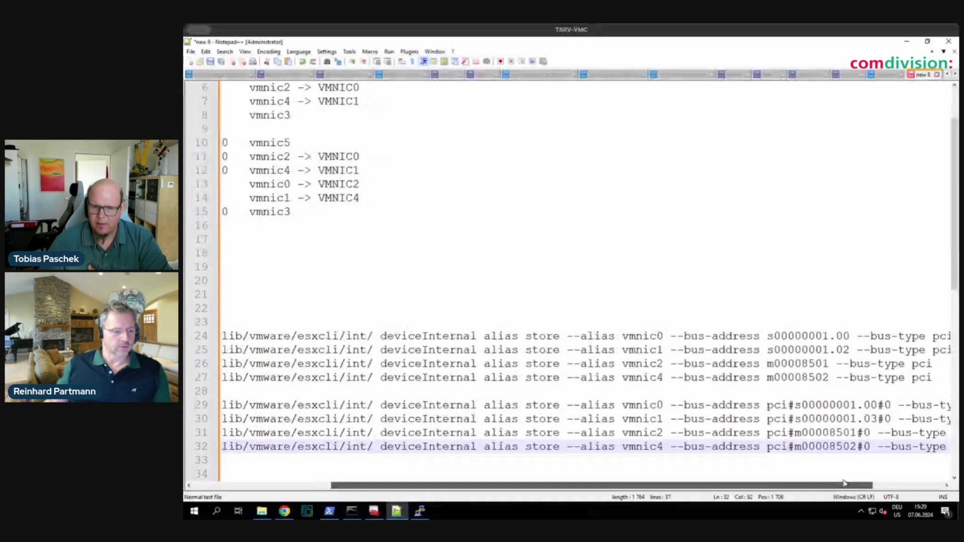
drag(767, 405, 873, 405)
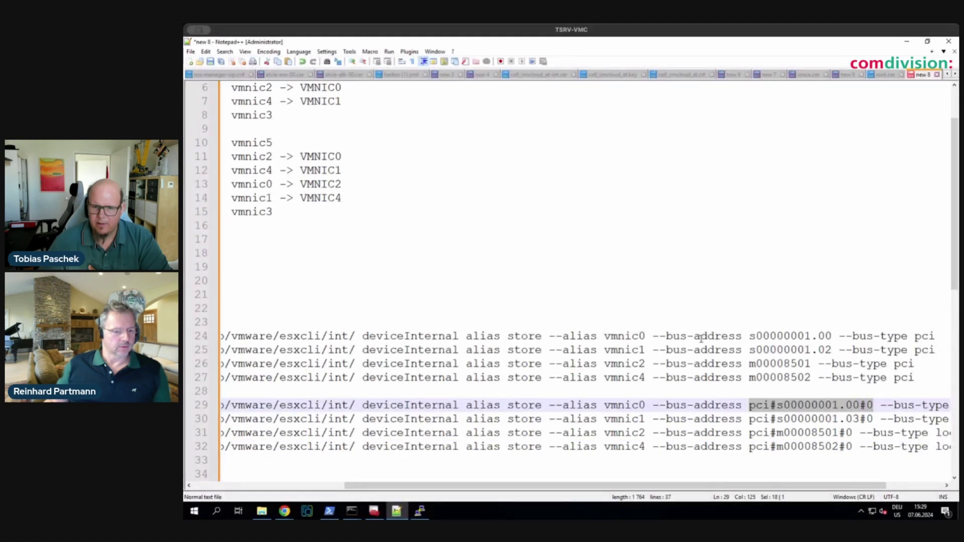
scroll(557, 319, left, 5)
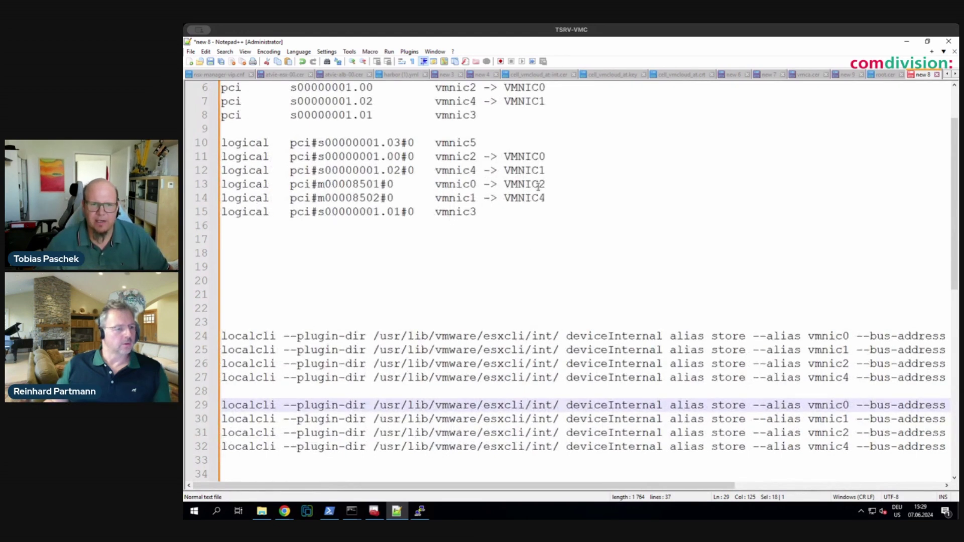
drag(291, 158, 414, 157)
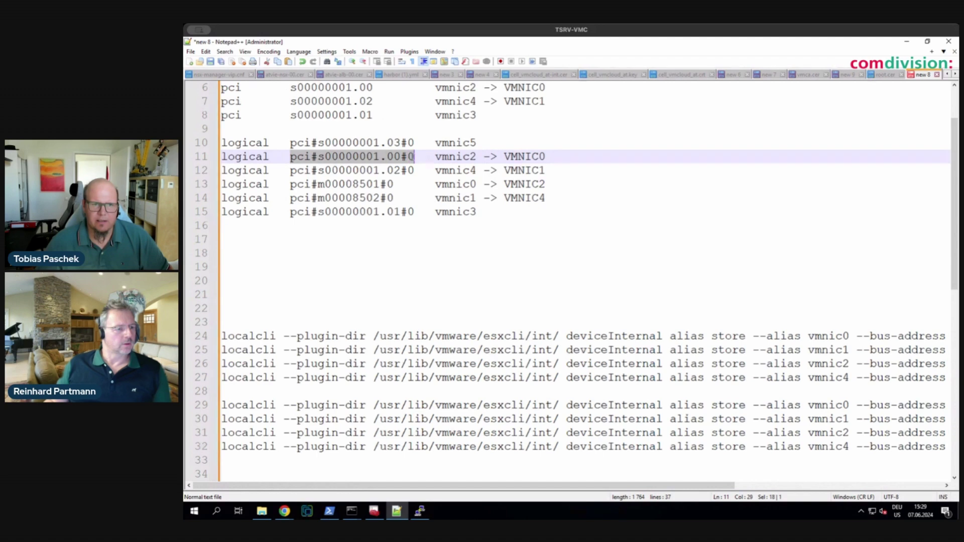
scroll(596, 337, right, 6)
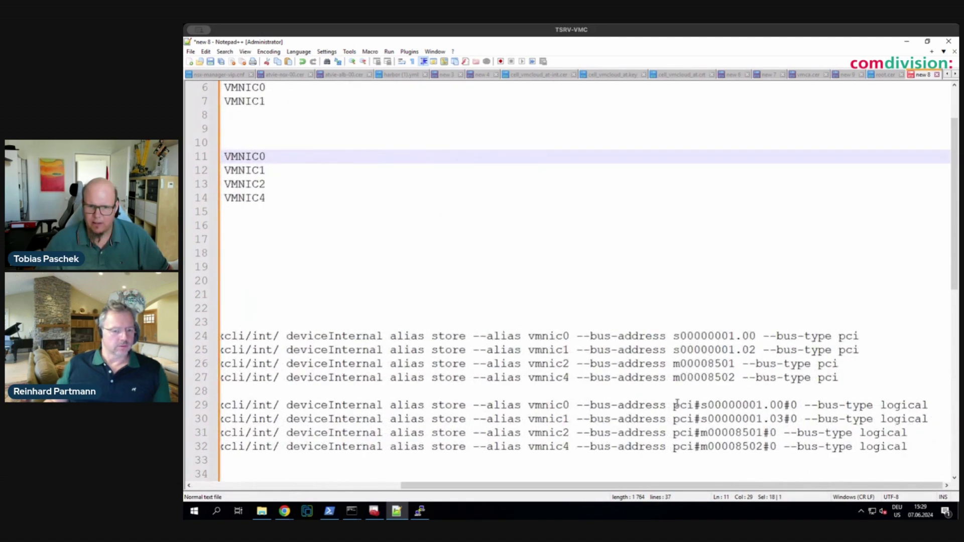
drag(674, 405, 792, 405)
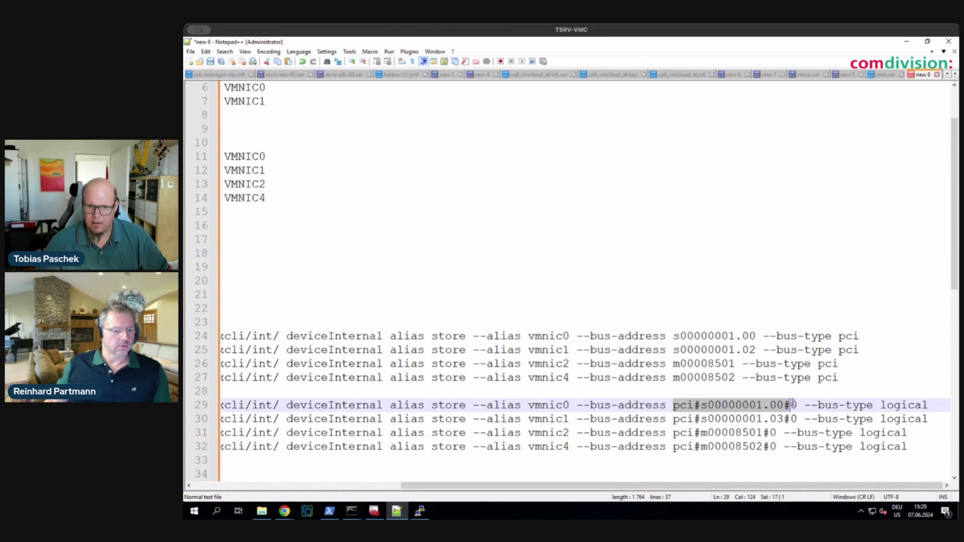
click(799, 406)
scroll(706, 452, left, 6)
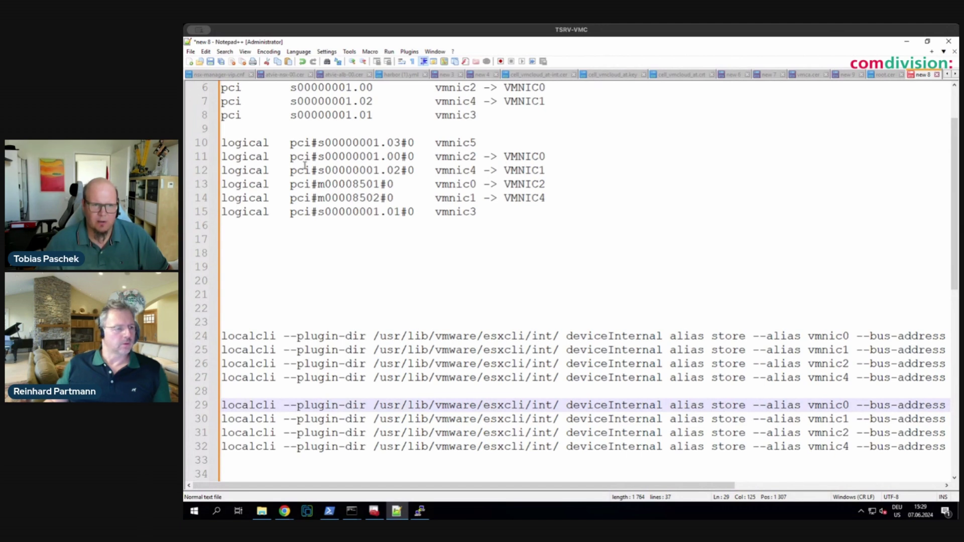
drag(290, 170, 414, 170)
key(ctrl+c)
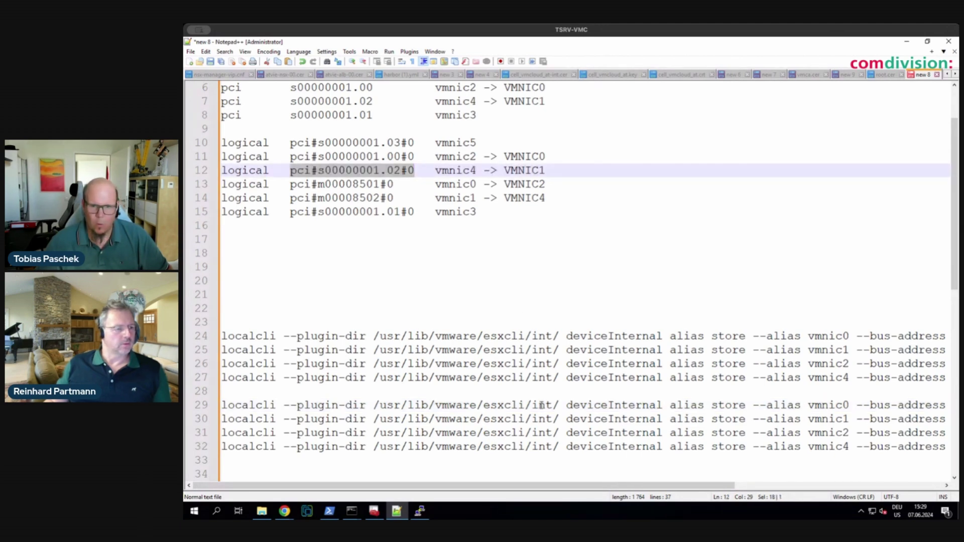
scroll(541, 405, right, 4)
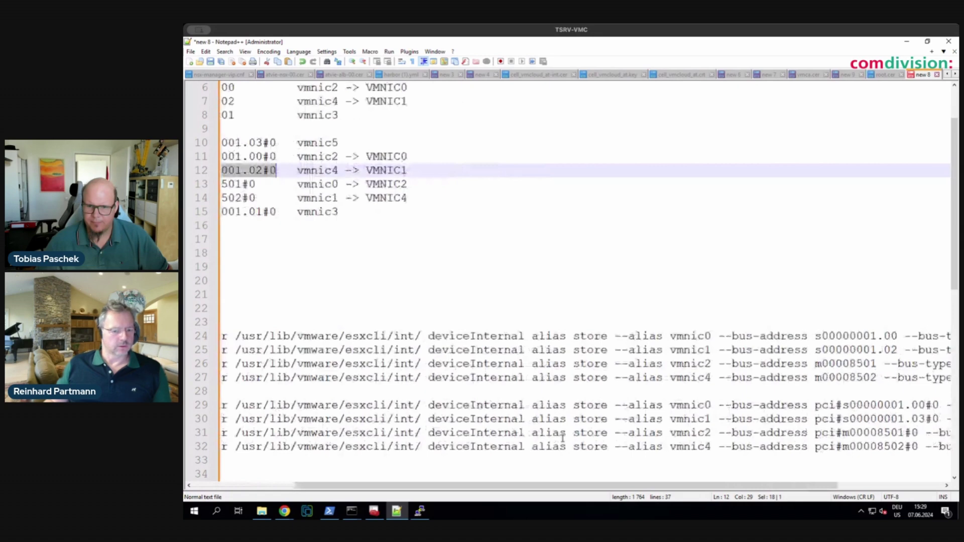
drag(816, 419, 799, 419)
key(ctrl+v)
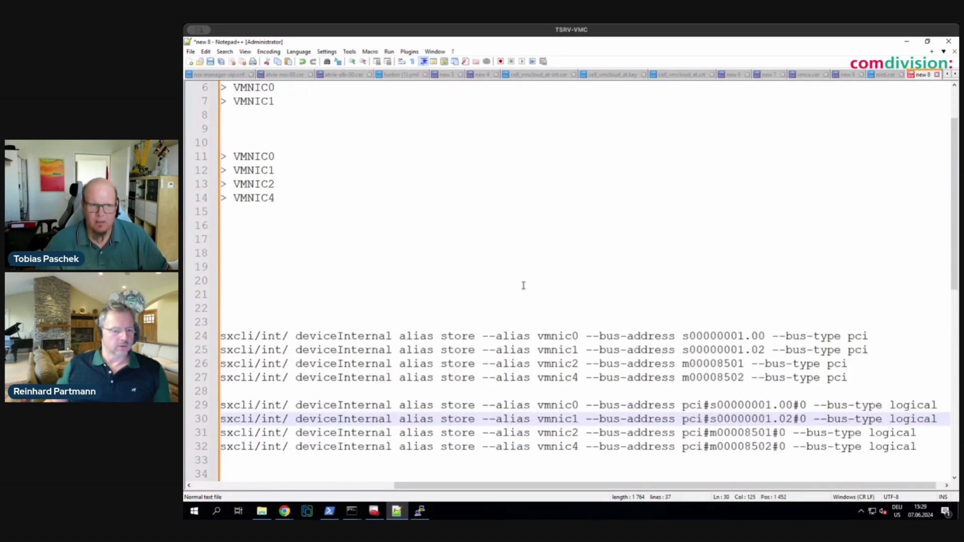
scroll(523, 285, left, 6)
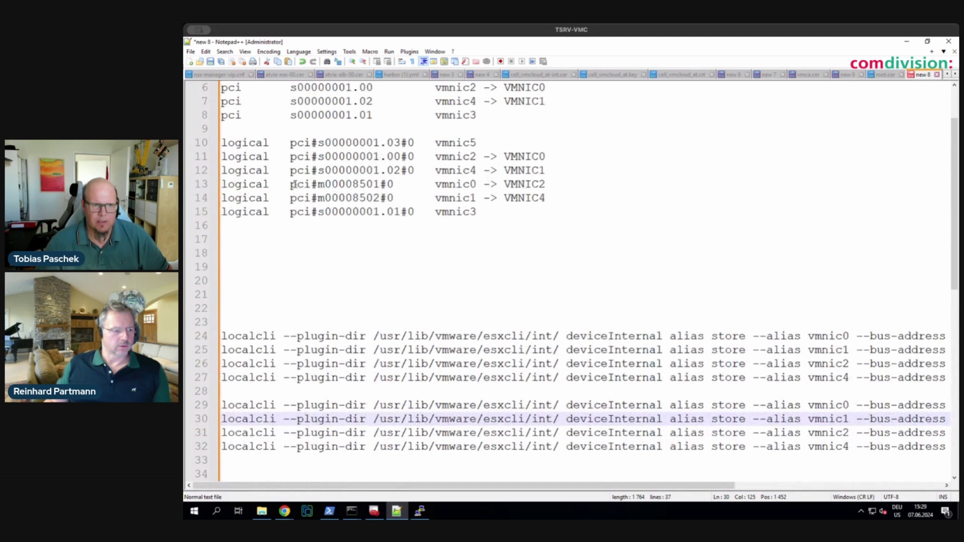
drag(290, 185, 311, 185)
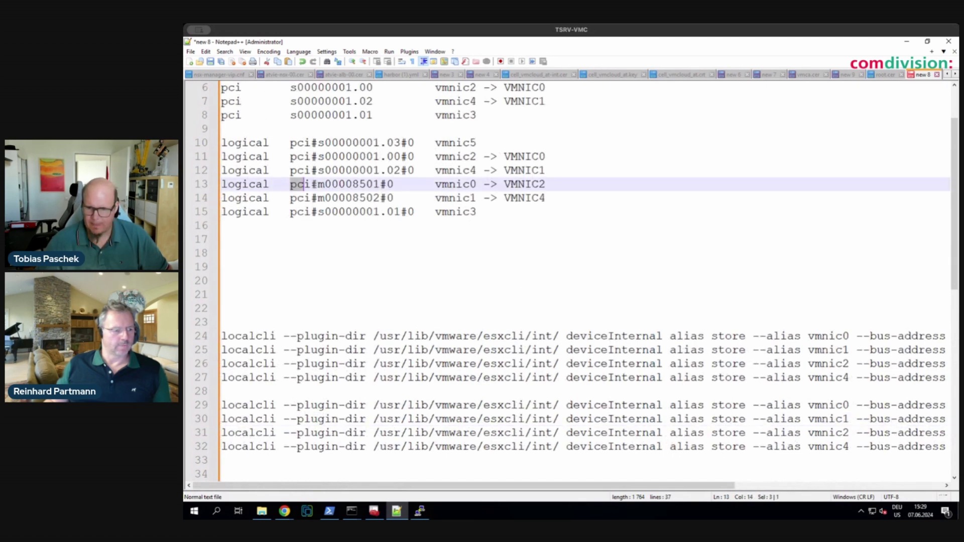
scroll(304, 184, right, 6)
drag(674, 433, 773, 432)
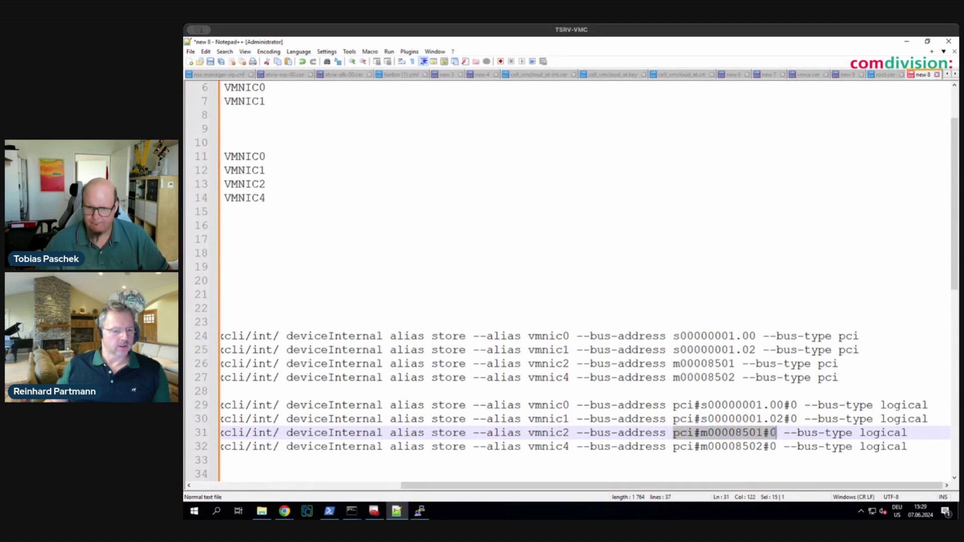
click(777, 432)
scroll(275, 197, left, 5)
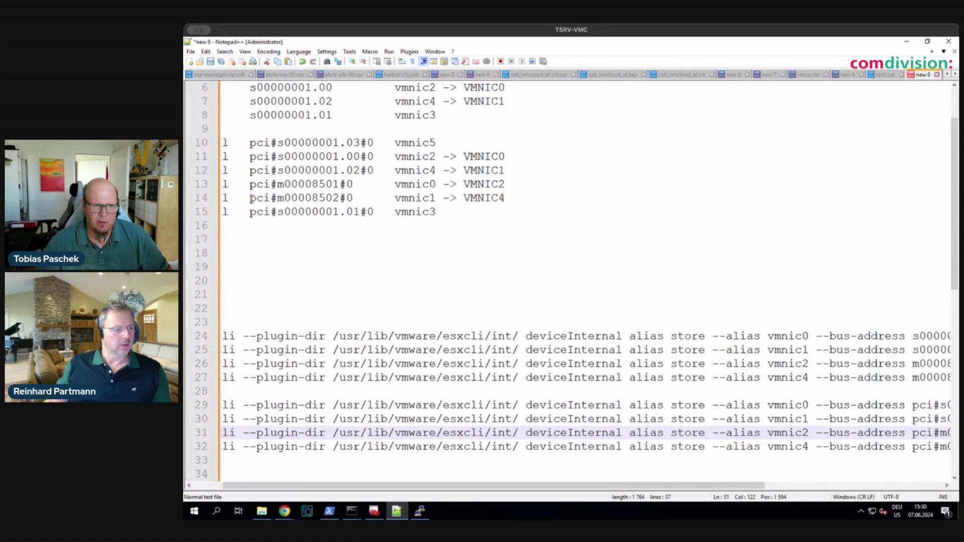
drag(250, 198, 353, 197)
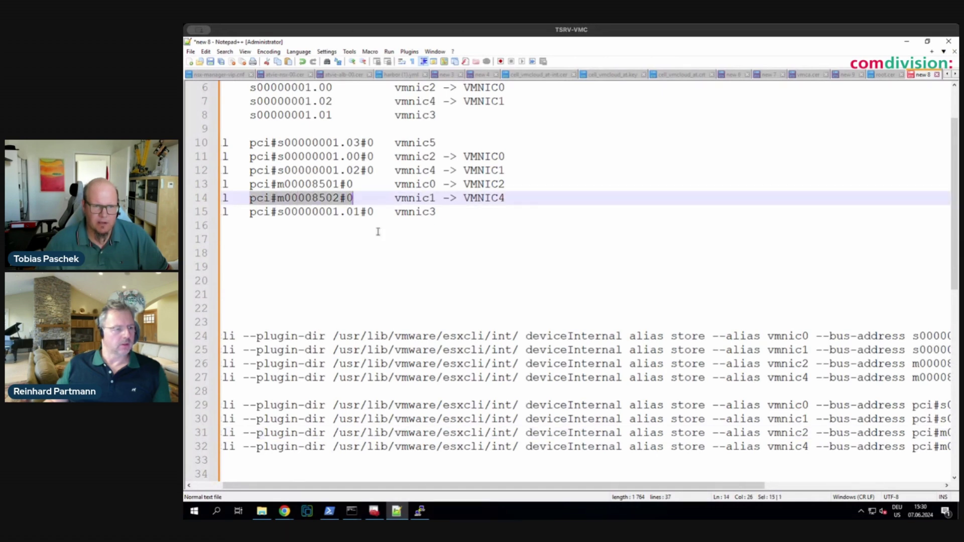
scroll(575, 319, right, 5)
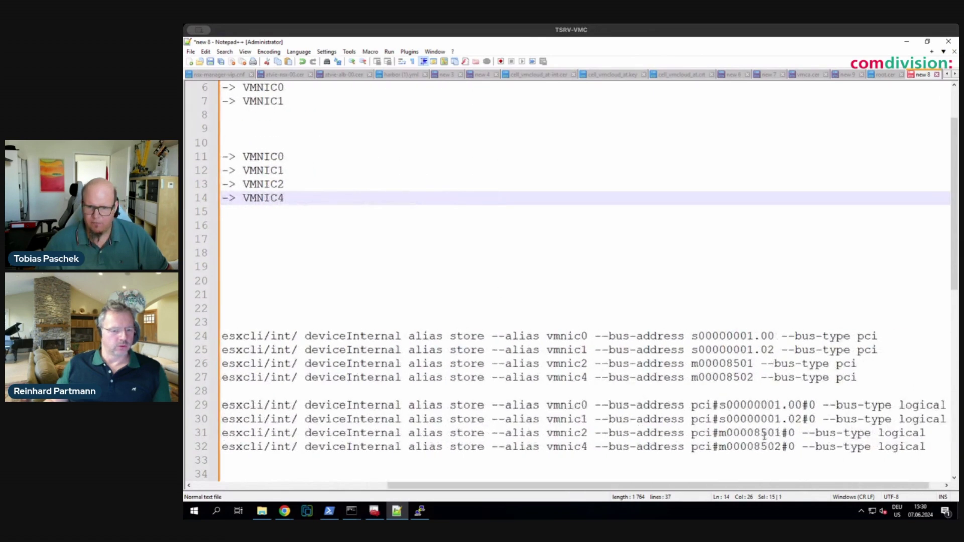
drag(693, 447, 790, 446)
click(793, 447)
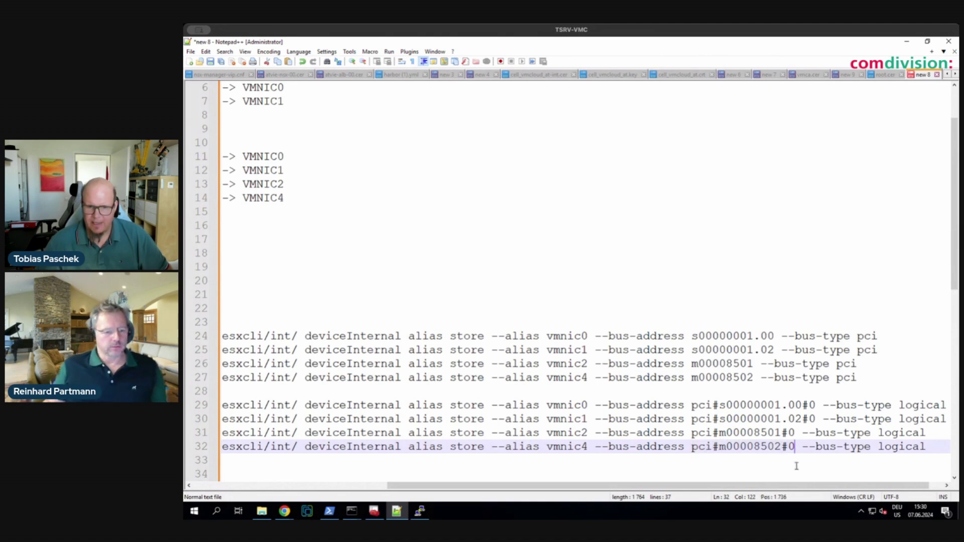
scroll(761, 464, left, 5)
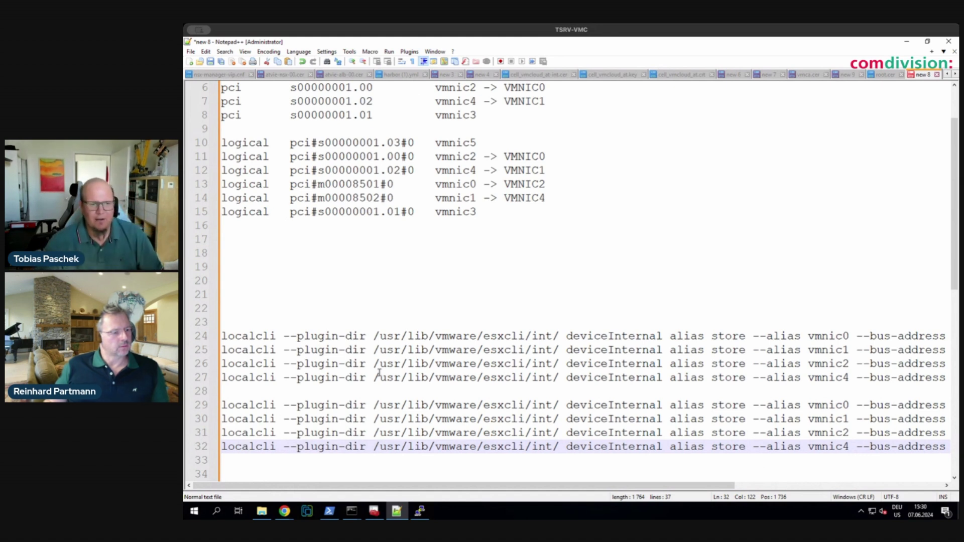
- Select the full vmnic0 alias store command on line 24 for copying
drag(224, 336, 946, 339)
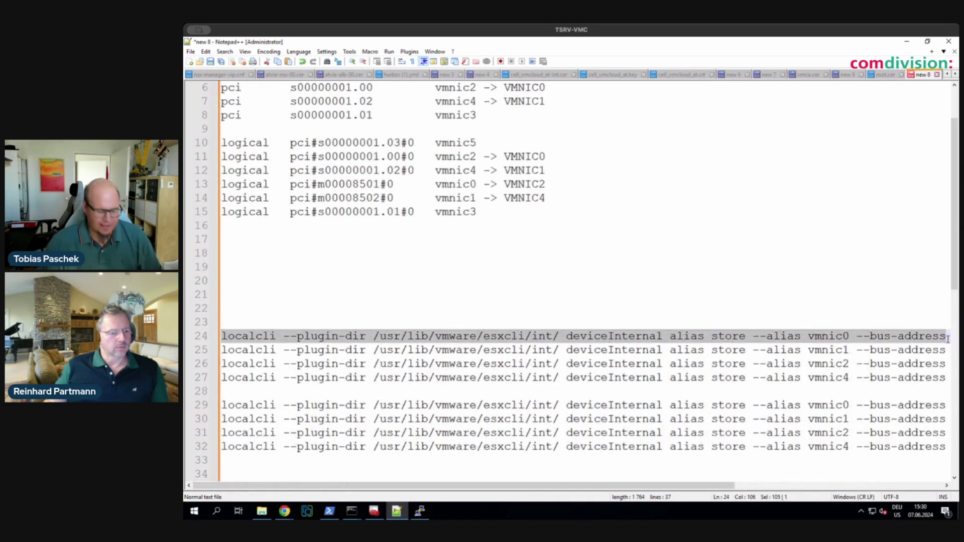
drag(948, 339, 948, 339)
key(ctrl+c)
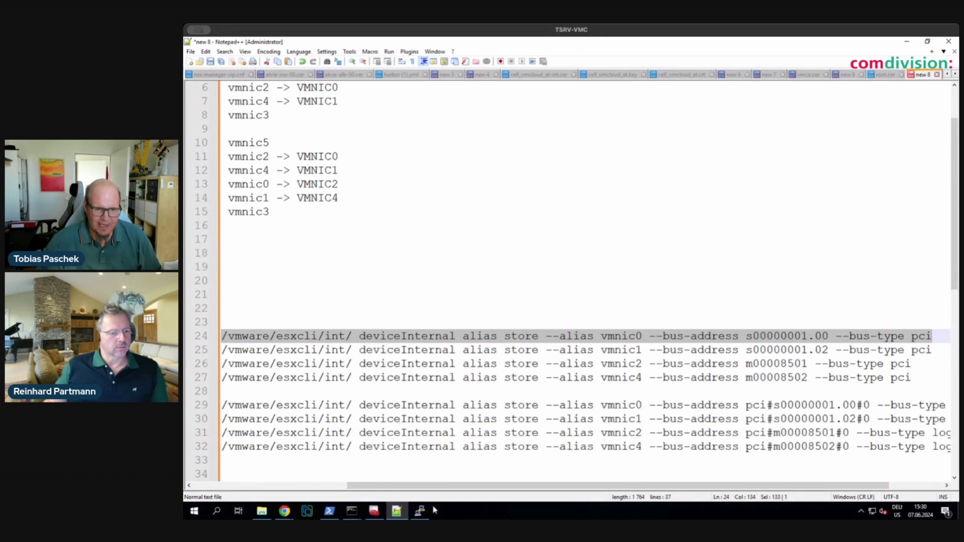
- Paste and run the vmnic0 alias store command (s00000001.00, pci) in the PuTTY shell
click(420, 511)
right_click(438, 387)
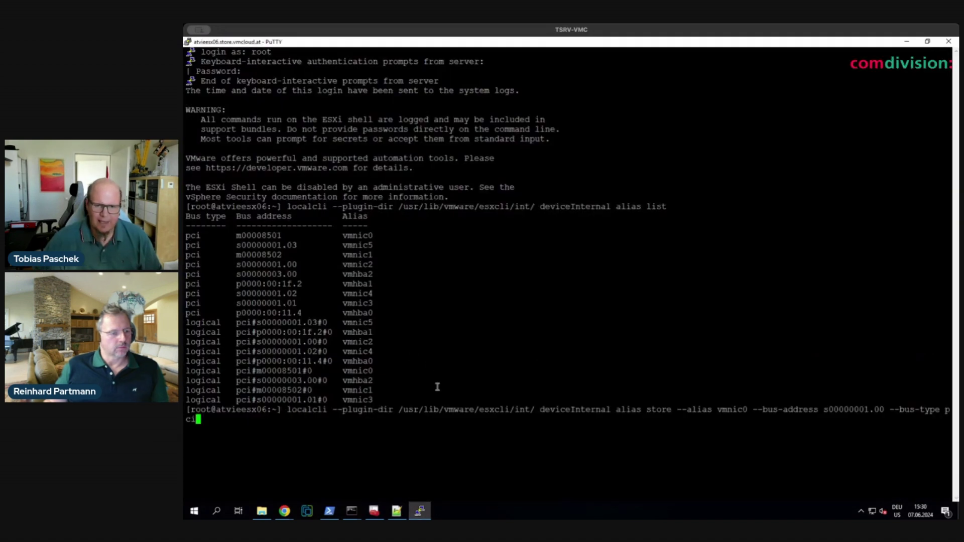
key(Return)
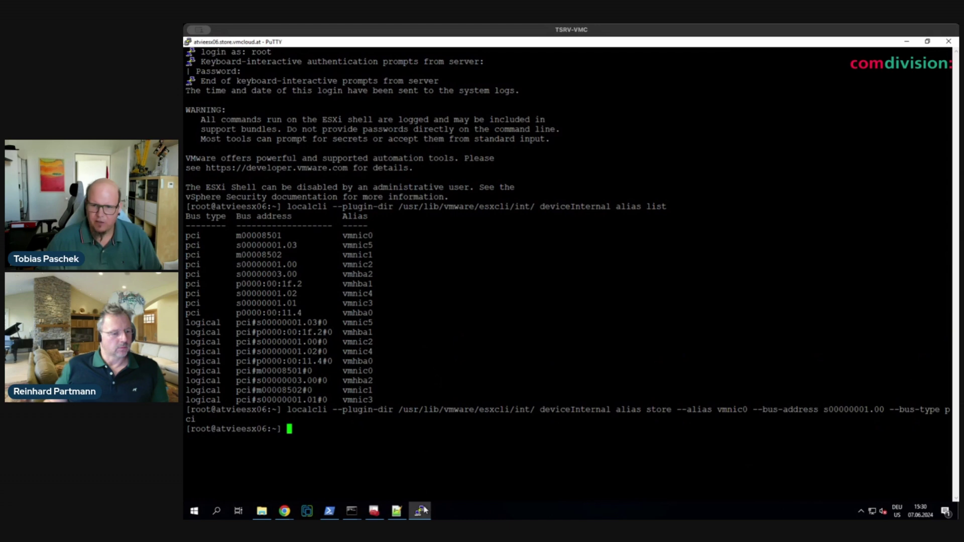
click(397, 511)
drag(949, 350, 223, 350)
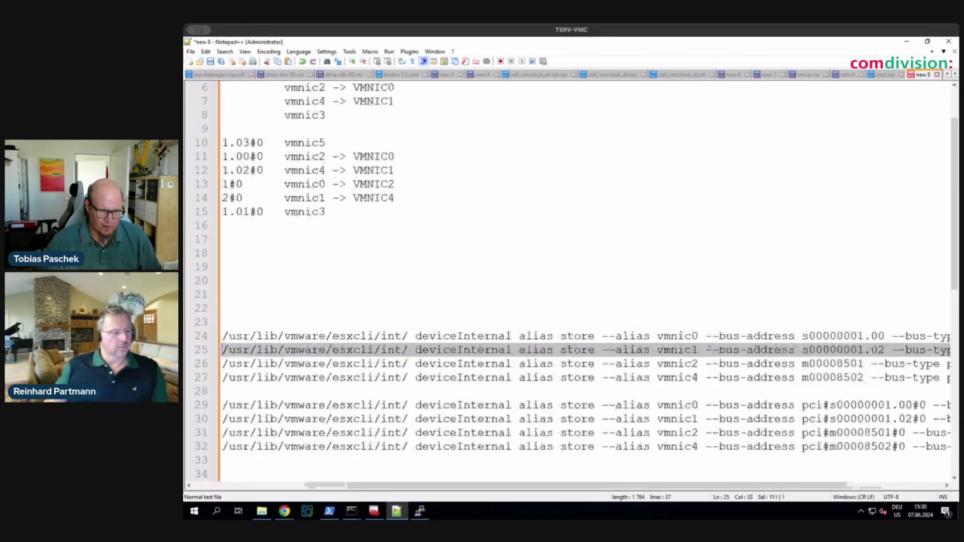
- Run the vmnic1 and vmnic2 pci alias store commands from lines 25 and 26 in the shell
drag(222, 350, 221, 350)
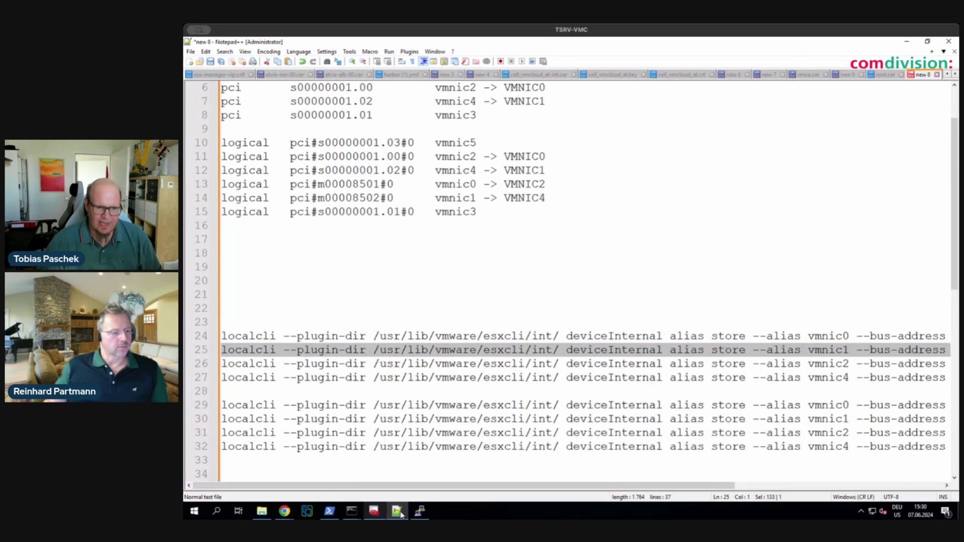
click(420, 511)
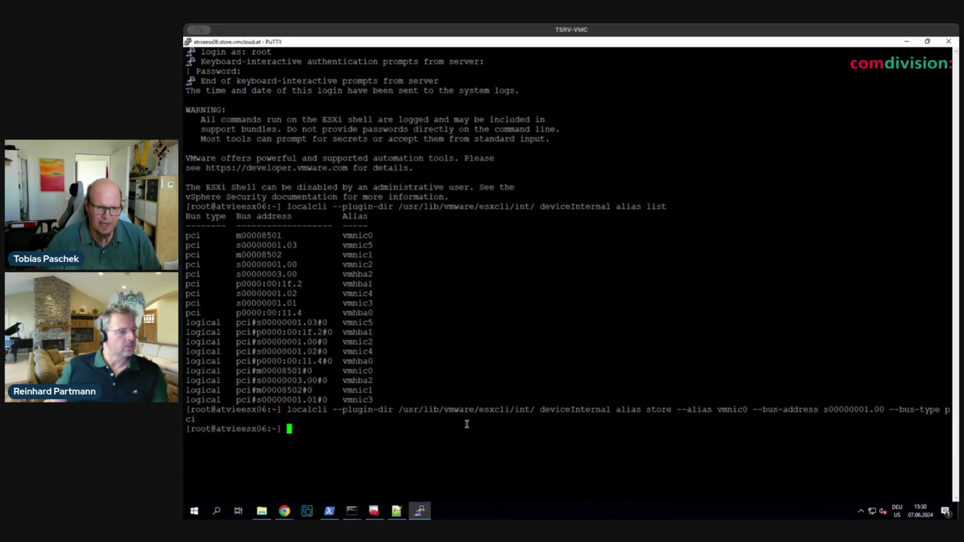
right_click(466, 425)
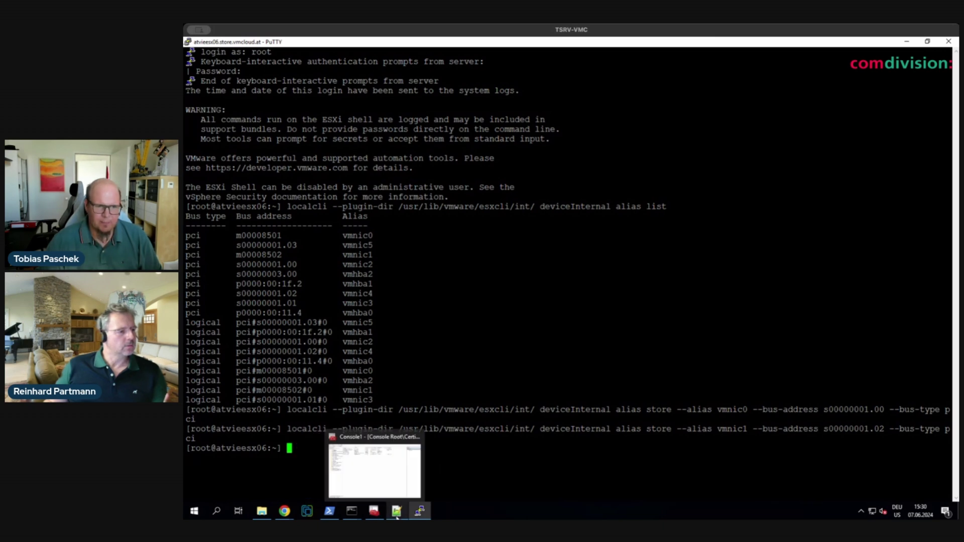
click(397, 512)
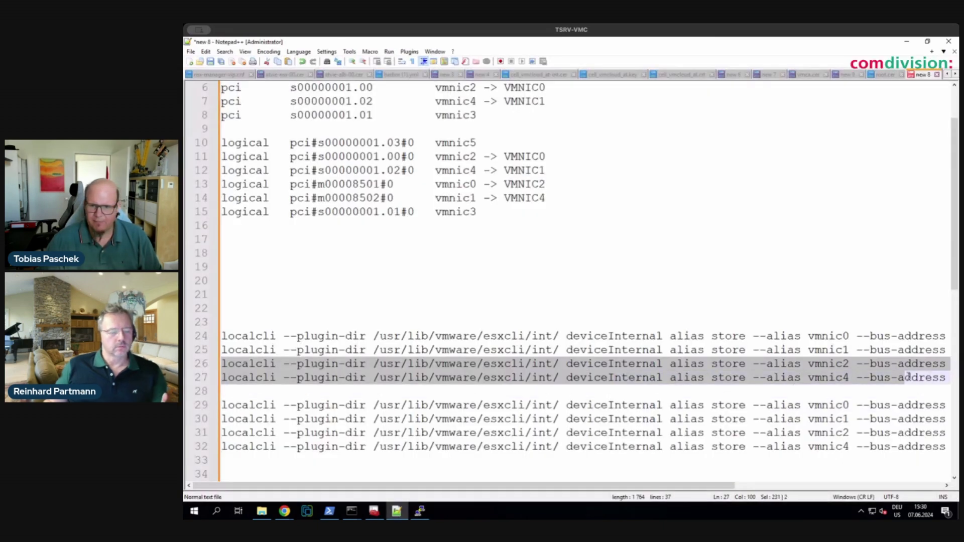
key(shift+End)
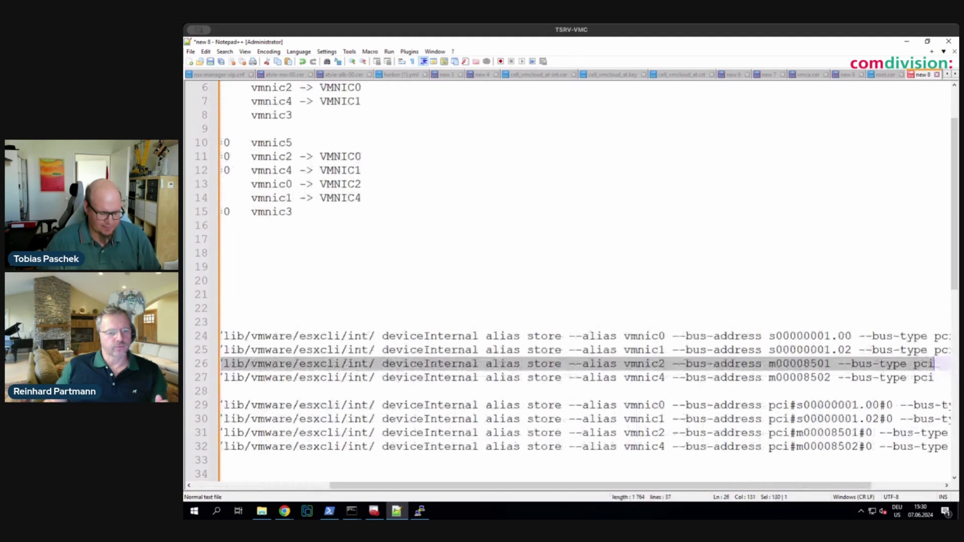
click(420, 511)
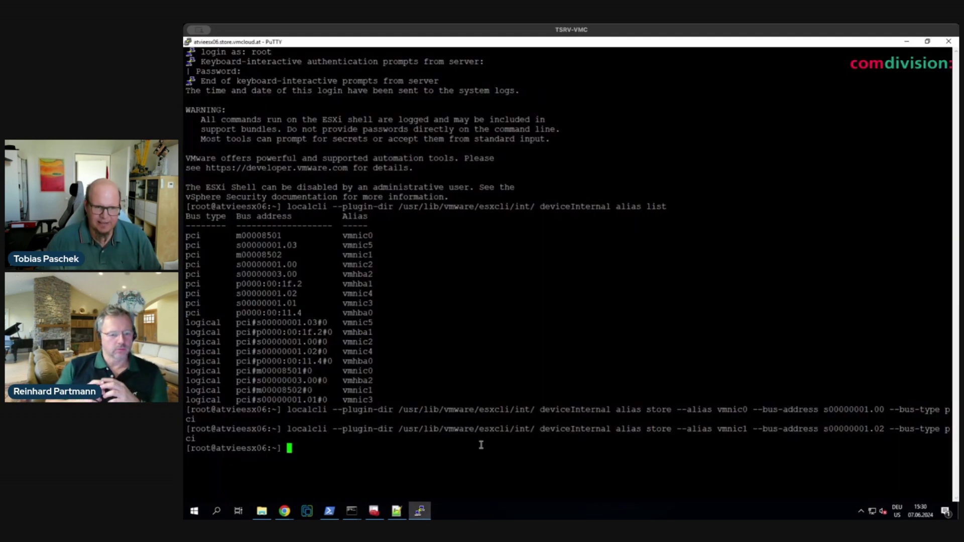
right_click(460, 465)
key(Return)
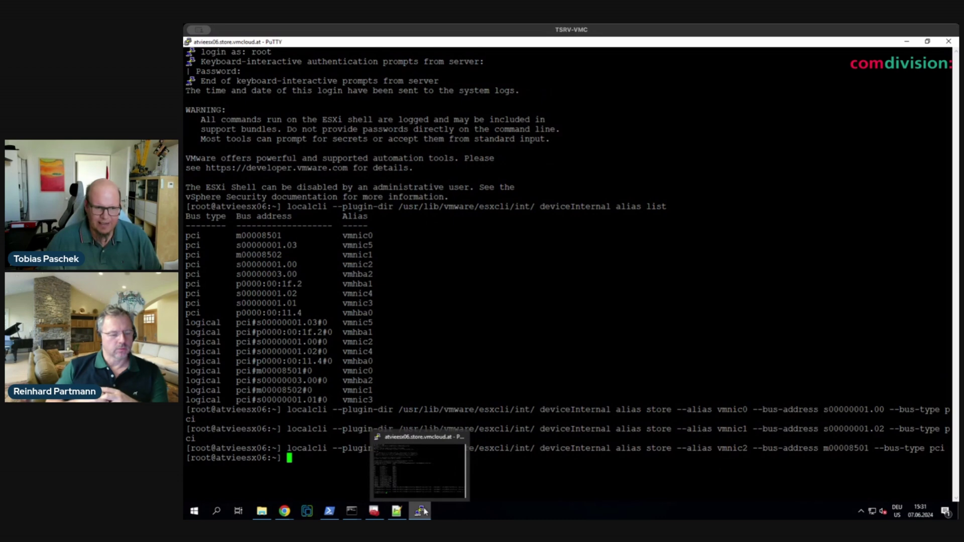
click(397, 511)
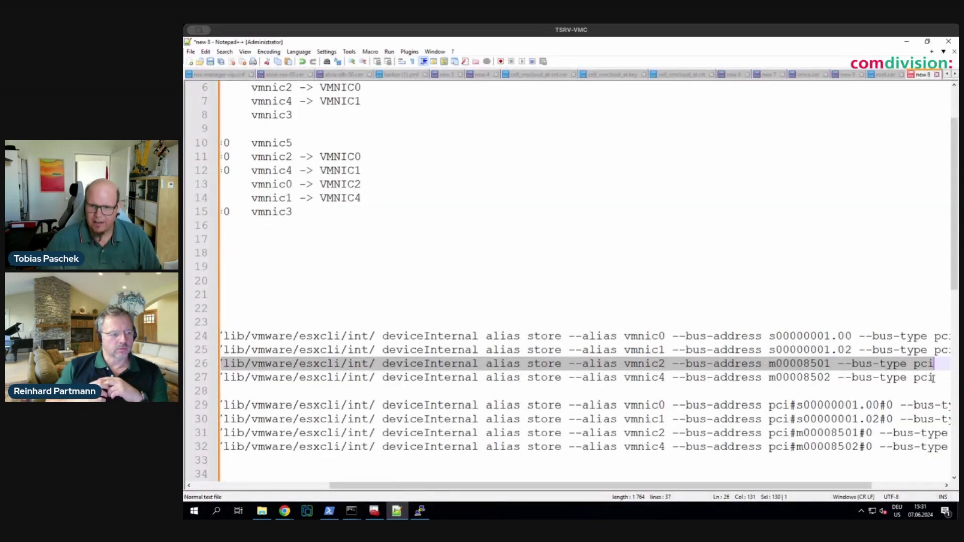
- Send the vmnic4 pci command from line 27 and the logical vmnic0 alias command to the shell
drag(933, 378, 215, 376)
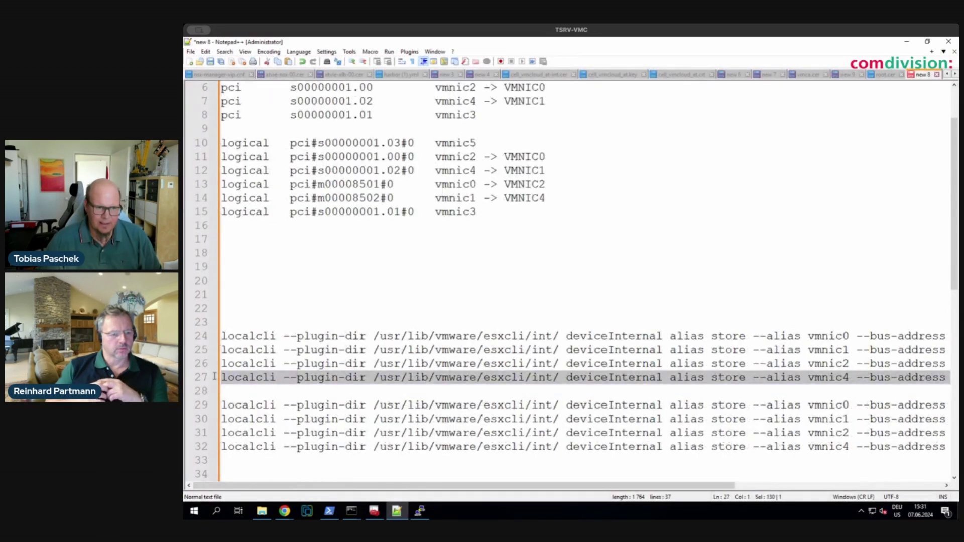
click(420, 510)
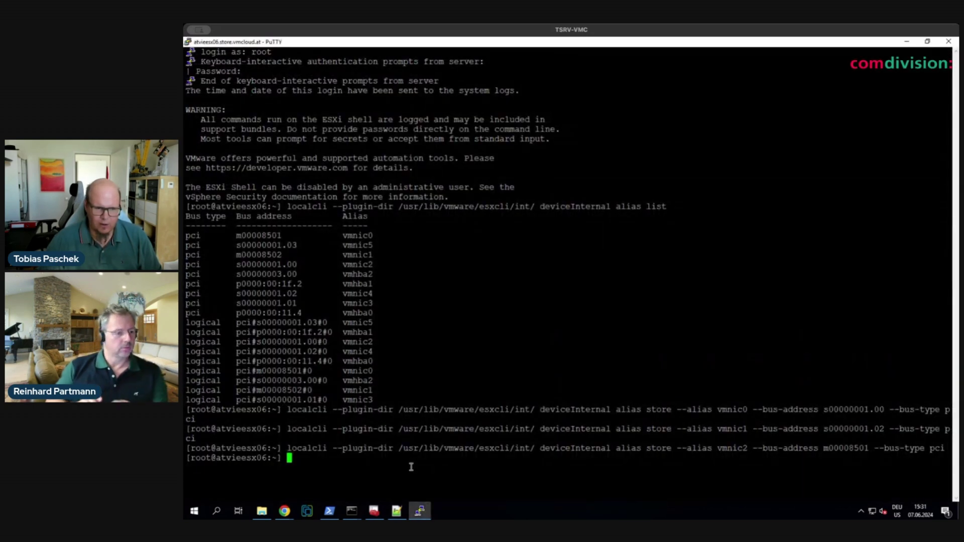
click(397, 511)
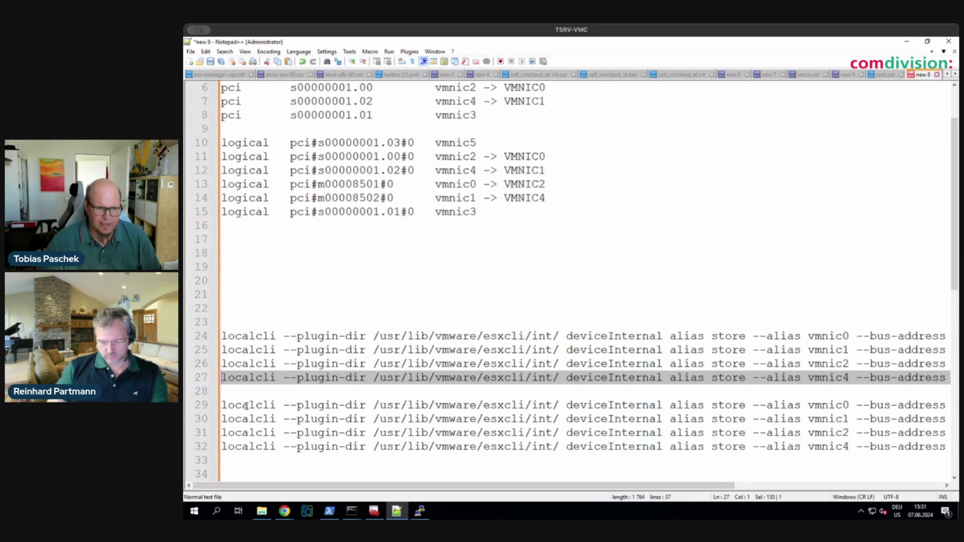
drag(224, 405, 933, 405)
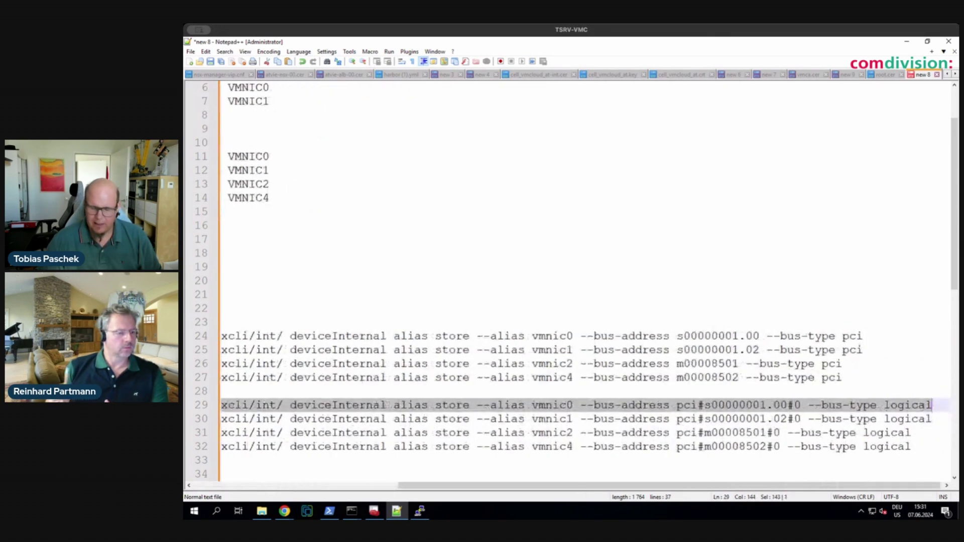
click(421, 512)
right_click(478, 479)
key(Return)
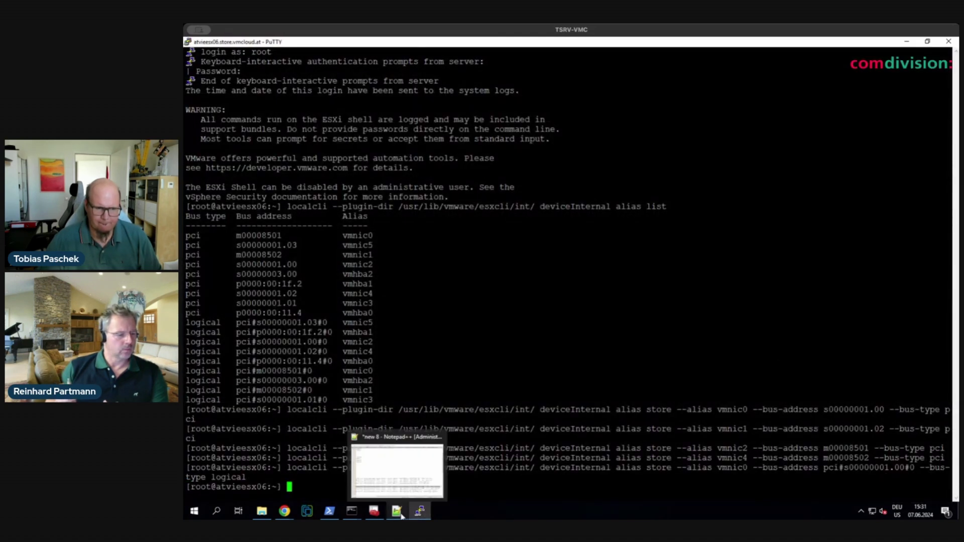
click(398, 512)
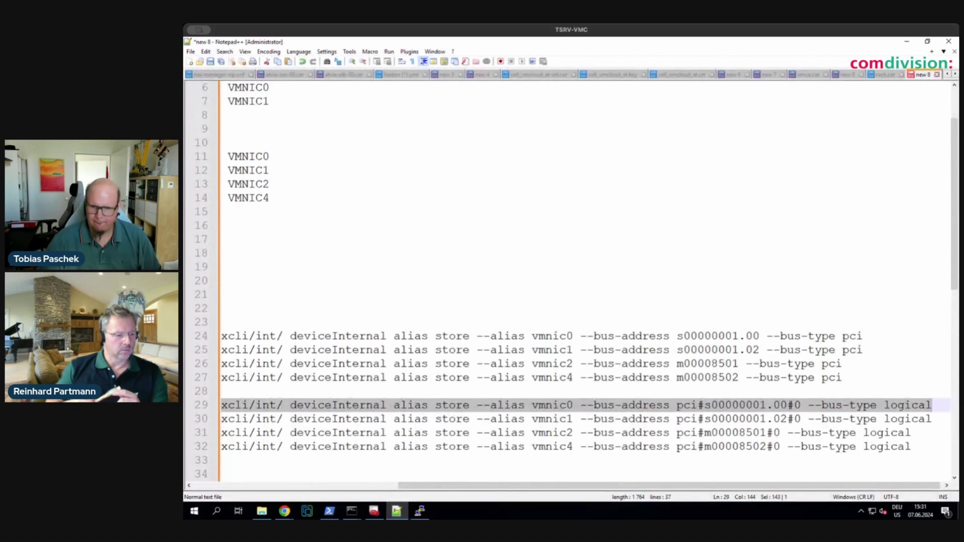
- Run the logical vmnic1 and vmnic2 alias store commands in the ESXi shell
drag(932, 419, 221, 419)
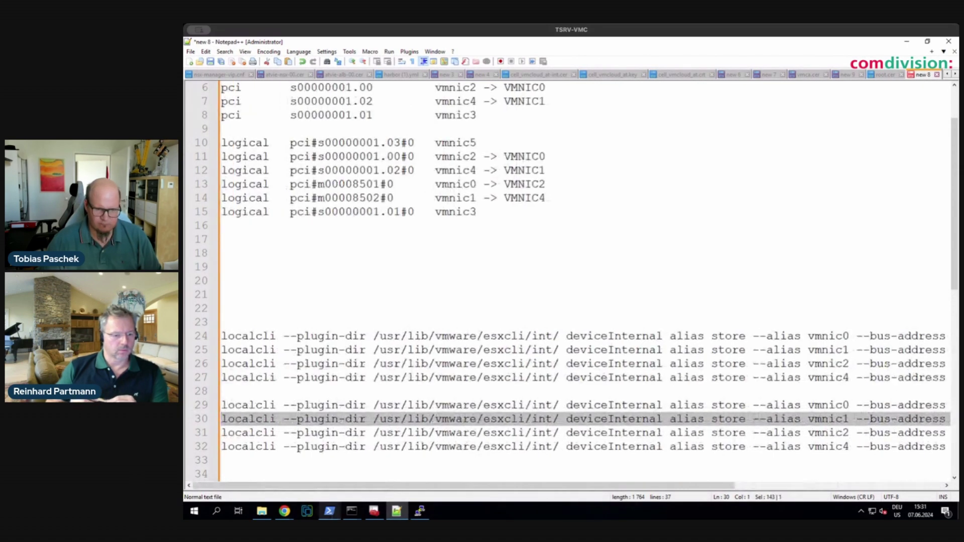
click(420, 511)
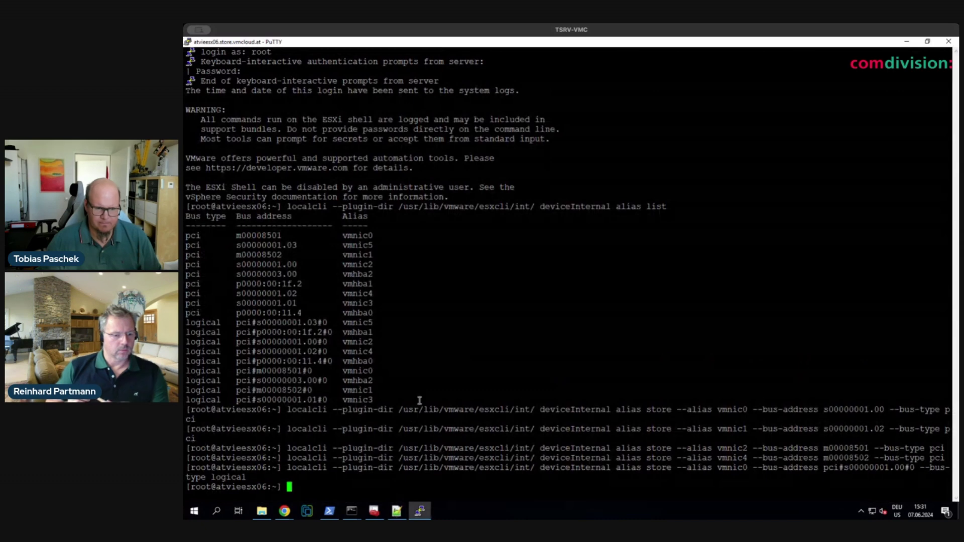
right_click(419, 400)
click(397, 511)
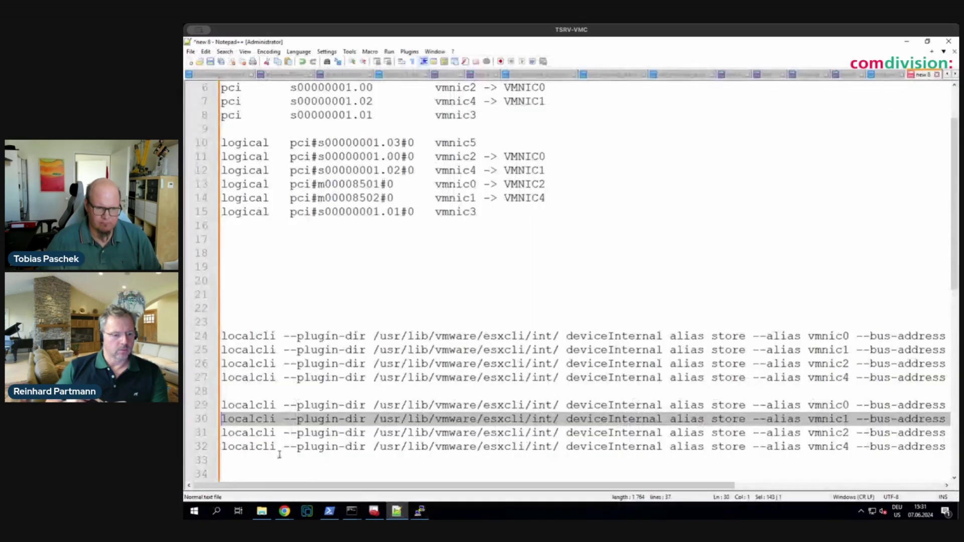
drag(222, 432, 935, 433)
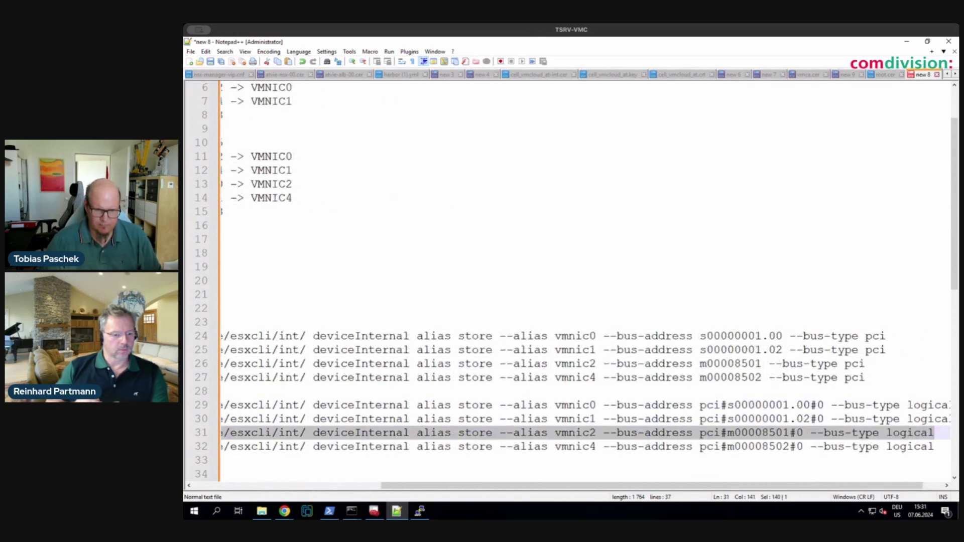
click(420, 511)
right_click(440, 494)
key(Return)
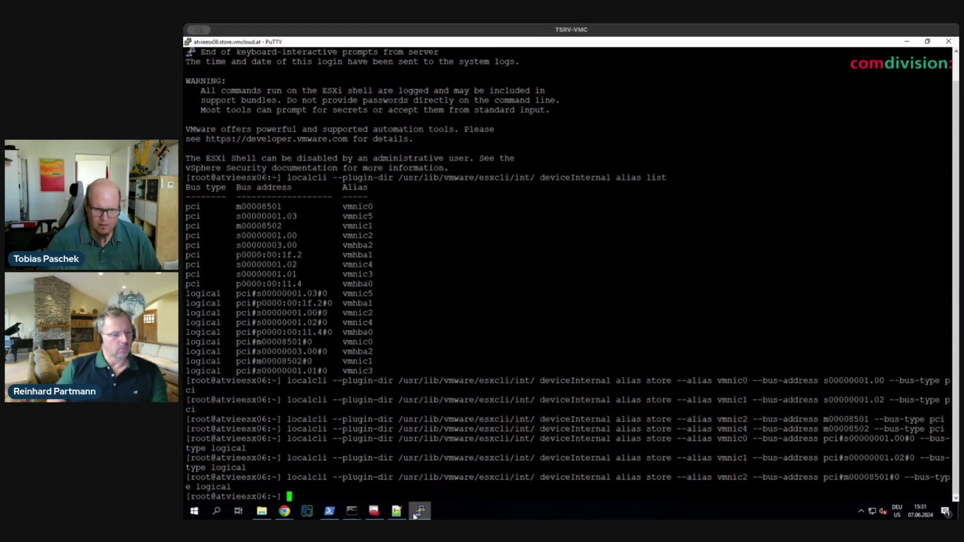
click(397, 511)
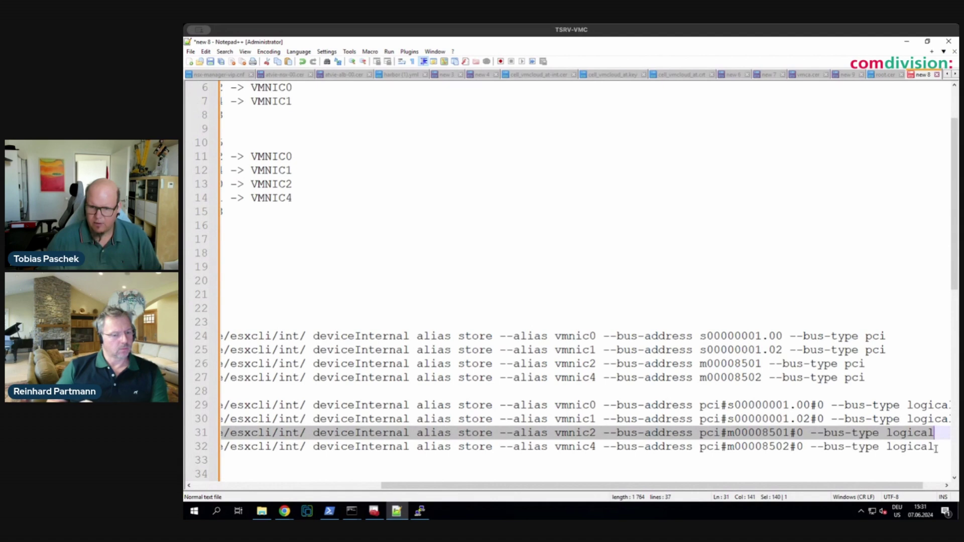
- Run the logical vmnic4 alias store command mapping it to pci#m00008502#0
drag(938, 451, 221, 448)
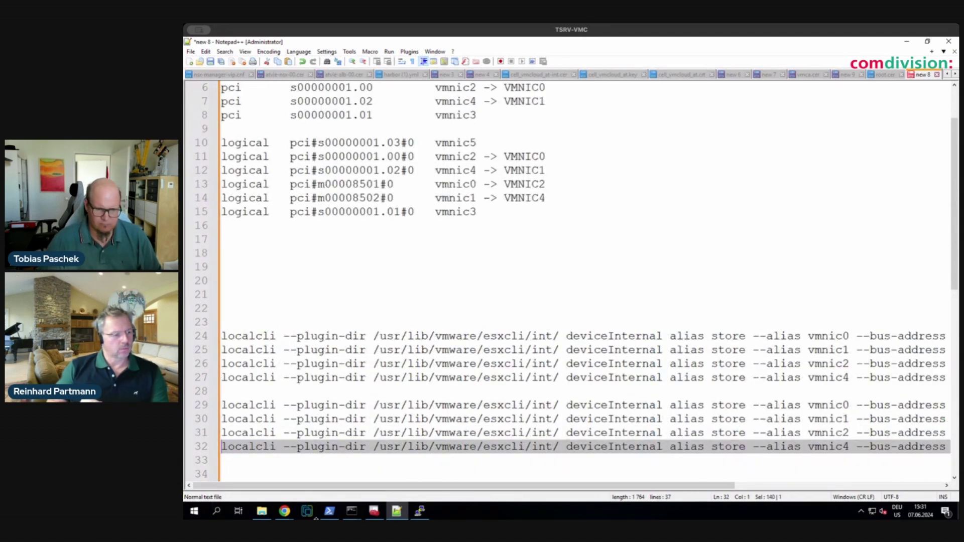
click(420, 515)
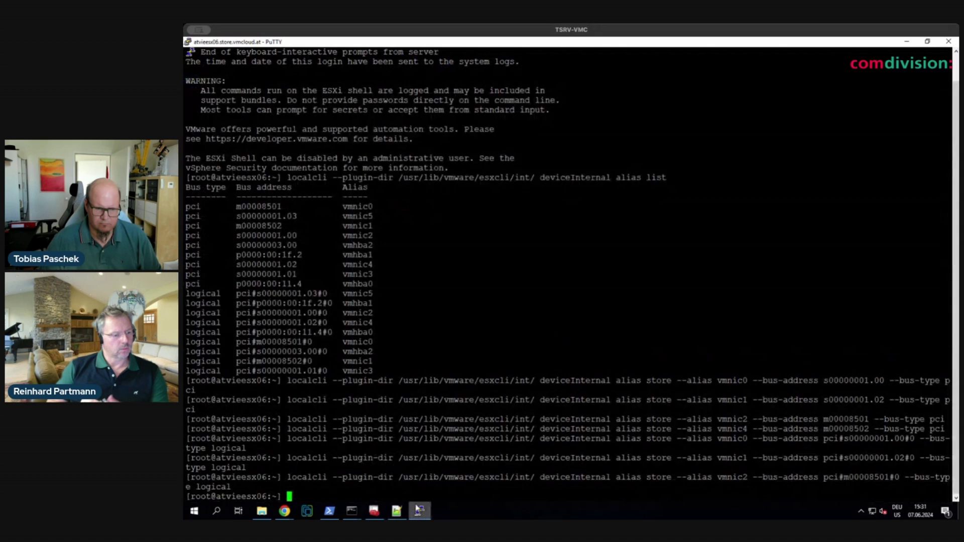
right_click(343, 497)
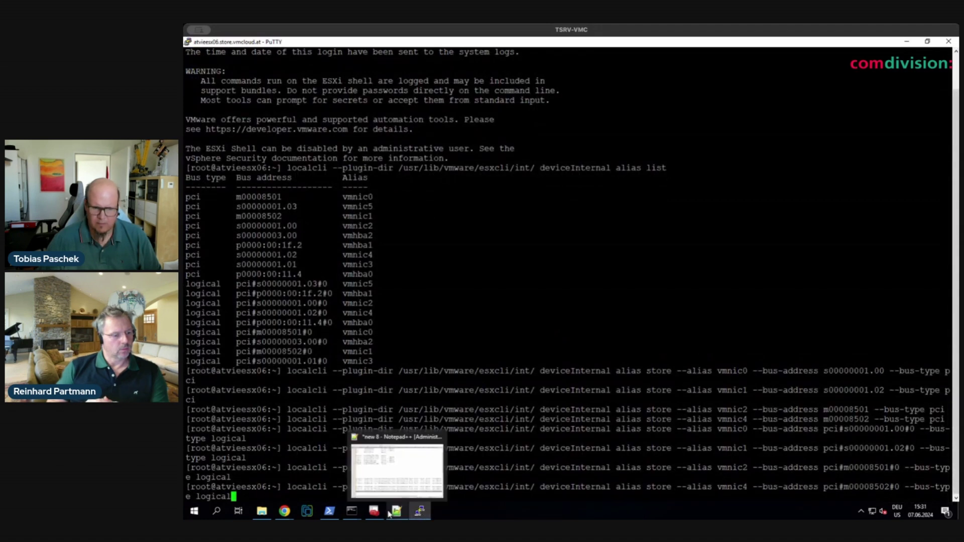
key(Return)
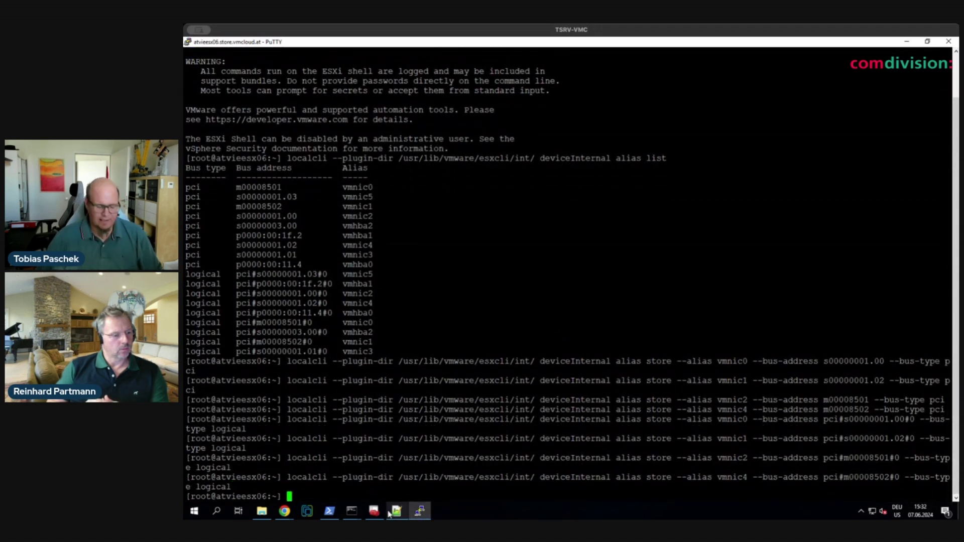
- Reboot the host with 'reboot', start pinging atvieesx06 in Command Prompt, and bring up the remote console
text(reboot)
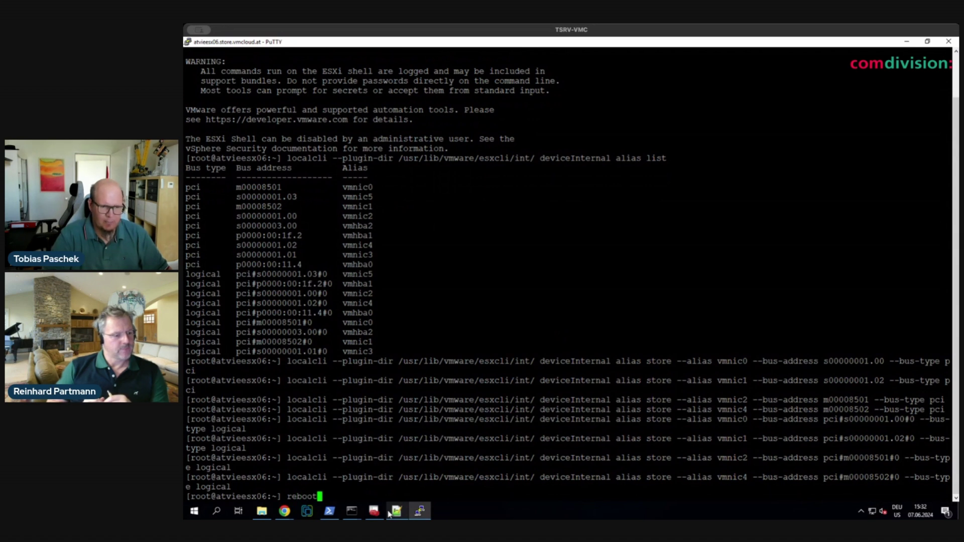
key(Return)
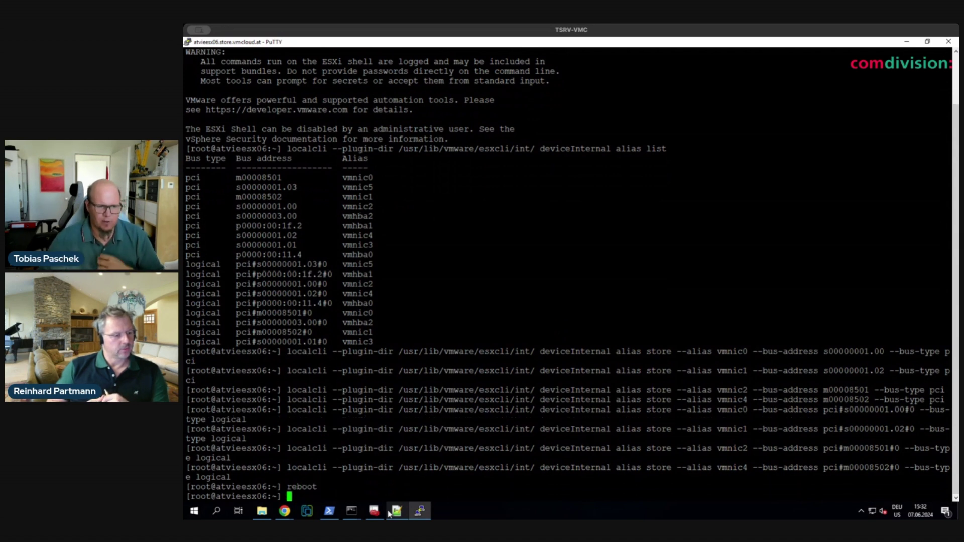
mouse_move(375, 512)
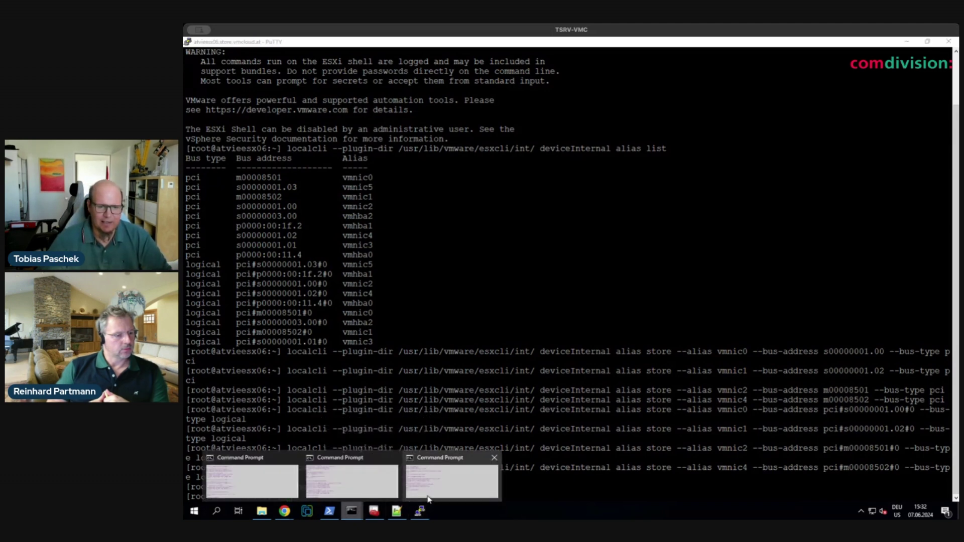
click(428, 495)
text(ping)
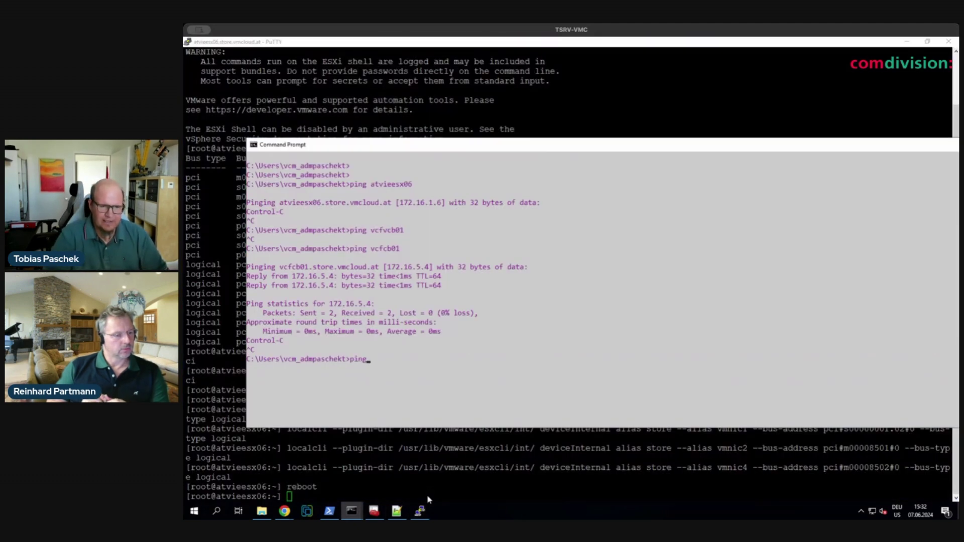
text( atvieesx)
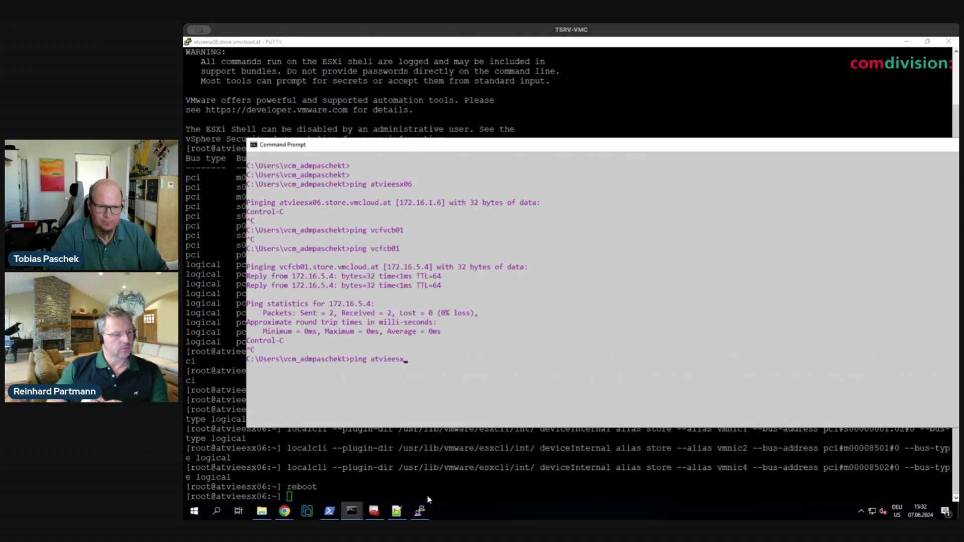
text(06)
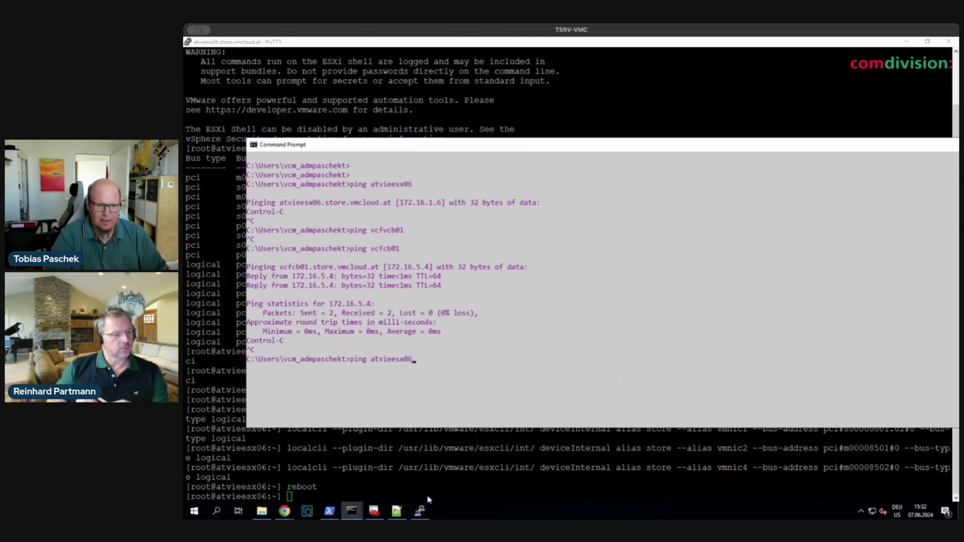
key(Return)
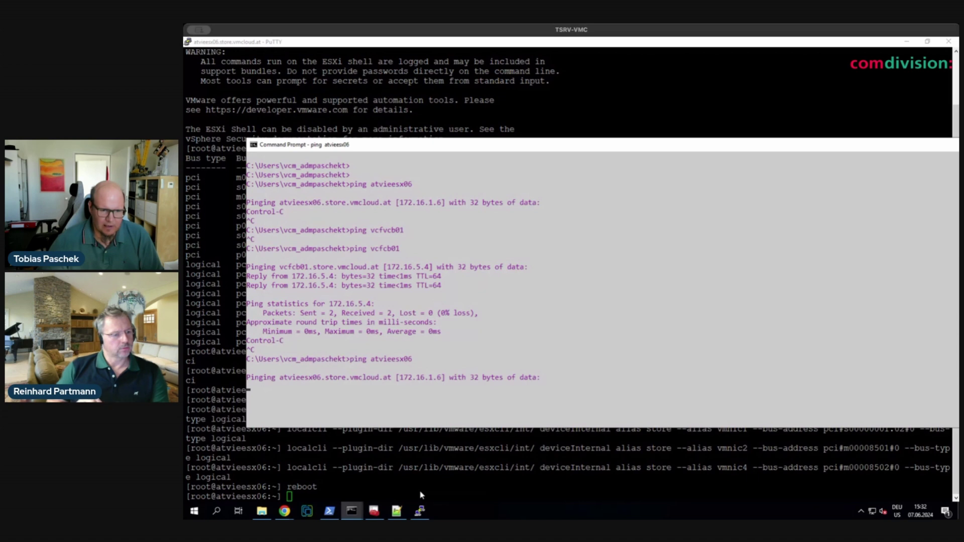
key(alt+Tab)
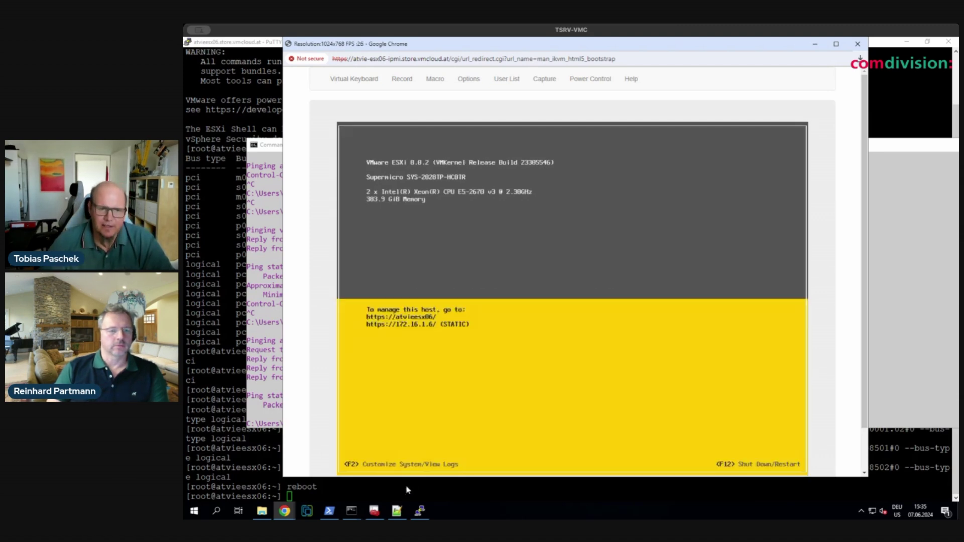
- Re-run the ping to atvieesx06 in Command Prompt, still getting Destination host unreachable
click(352, 511)
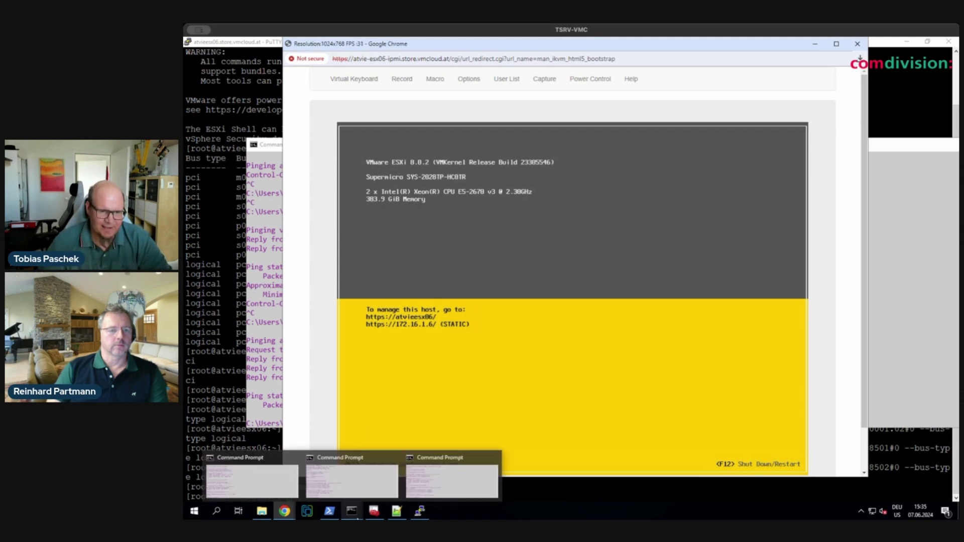
click(446, 494)
key(Up)
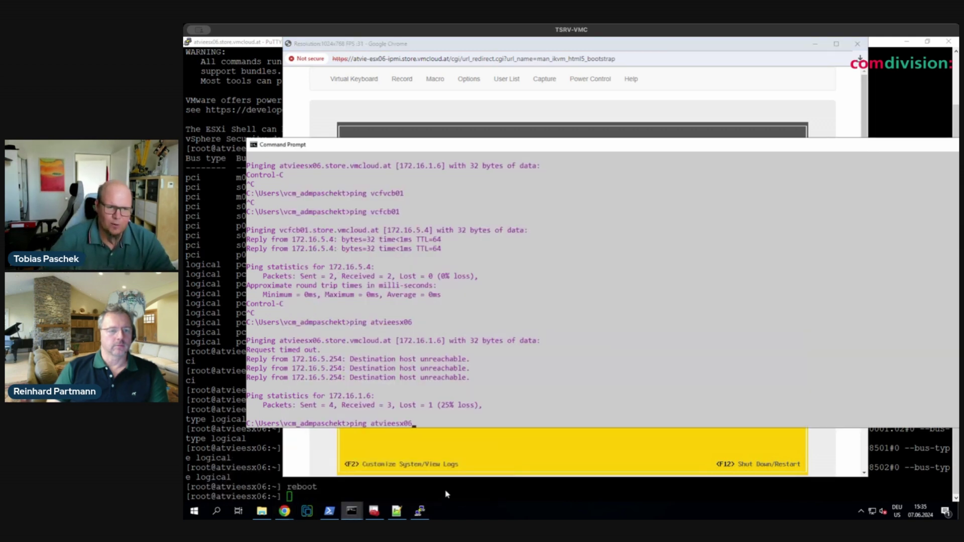
key(Return)
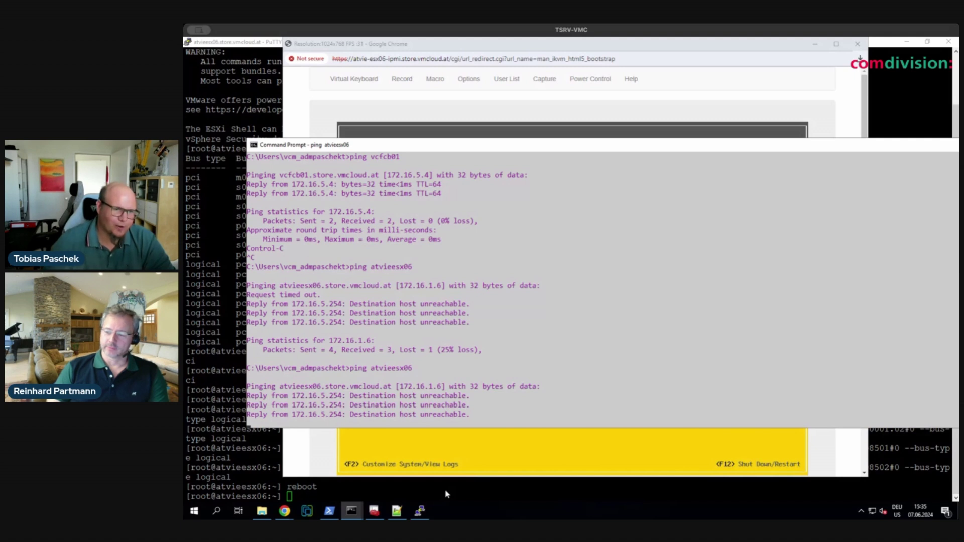
- Log in as root and open Configure Management Network's Network Adapters list, moving to vmnic2
click(434, 451)
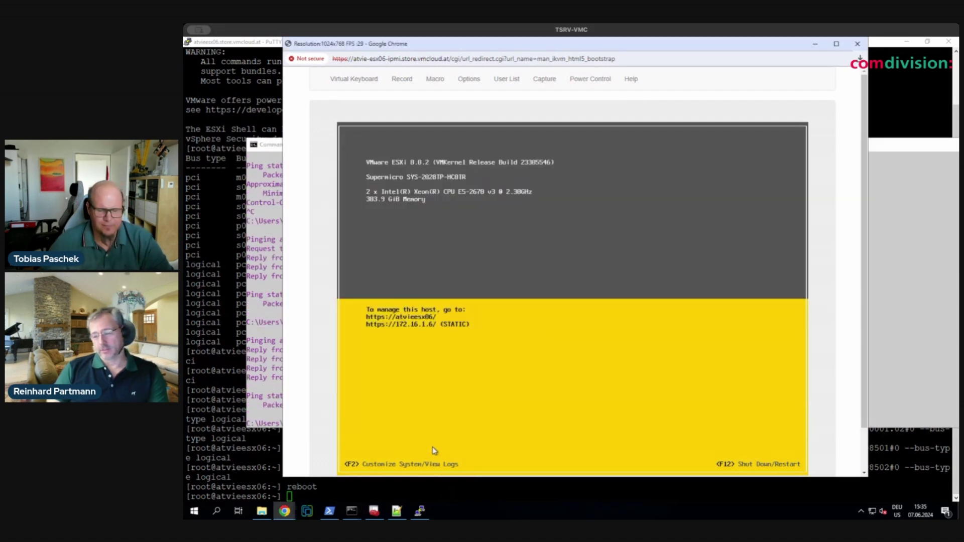
key(F2)
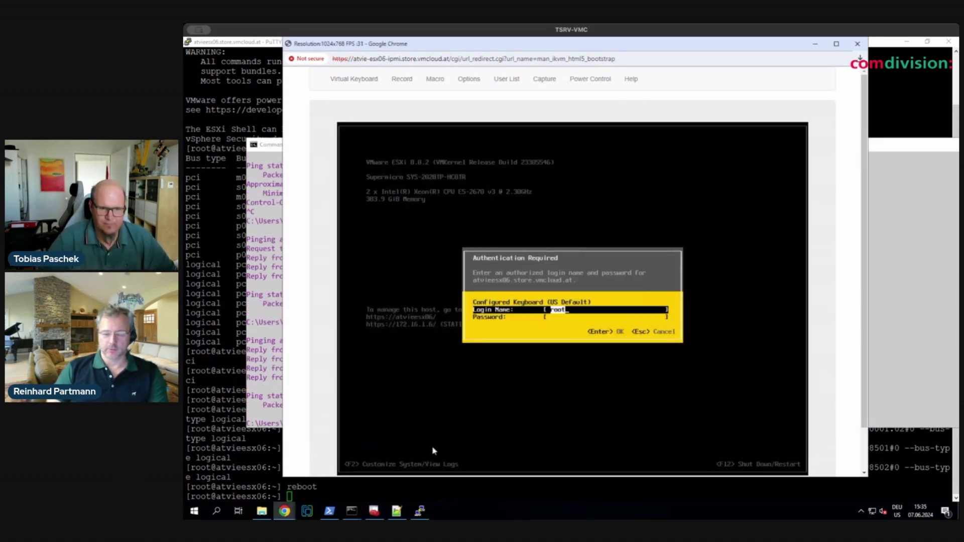
key(Tab)
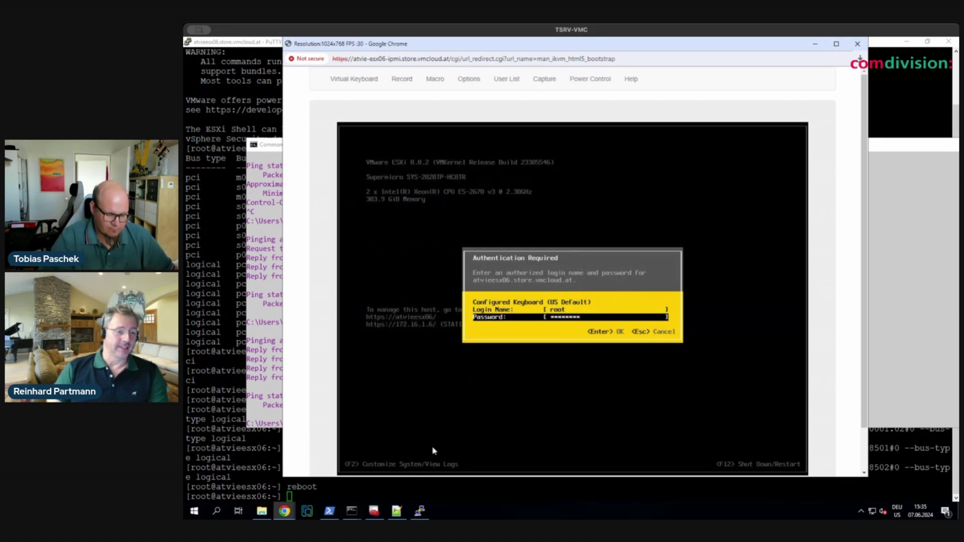
key(Escape)
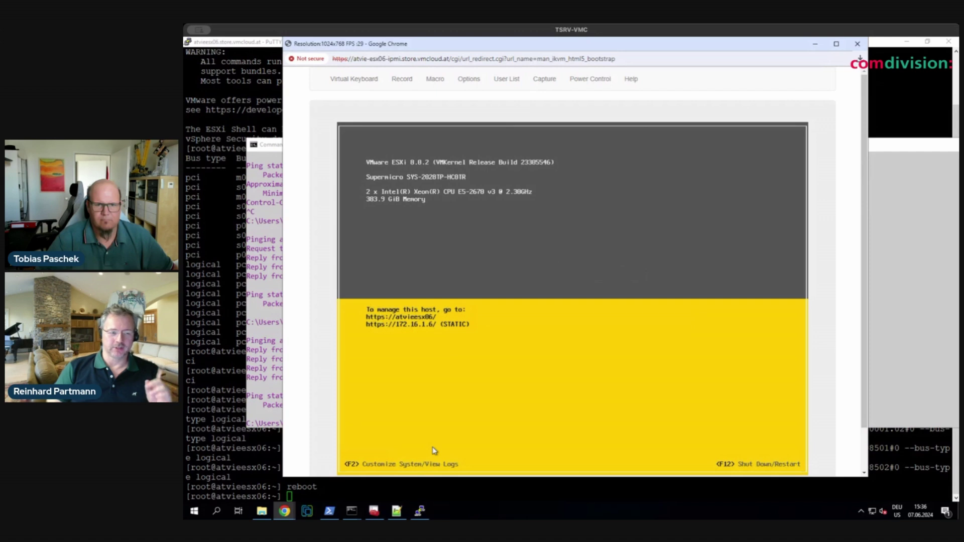
key(Return)
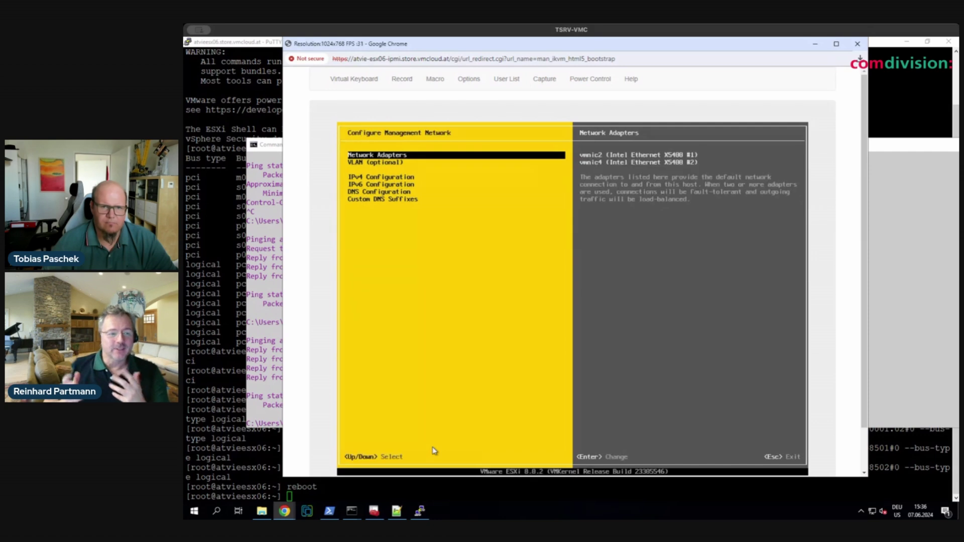
key(Return)
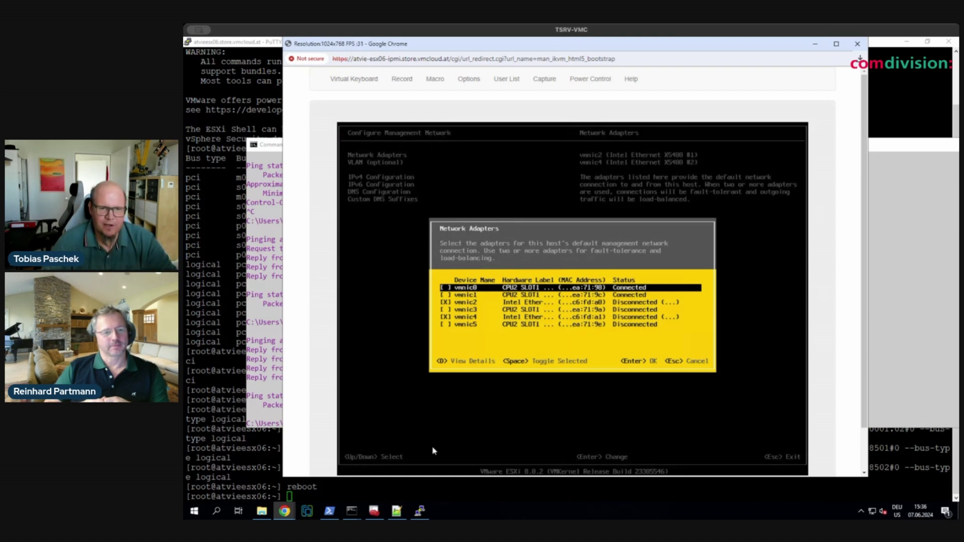
key(Down)
key(Down)
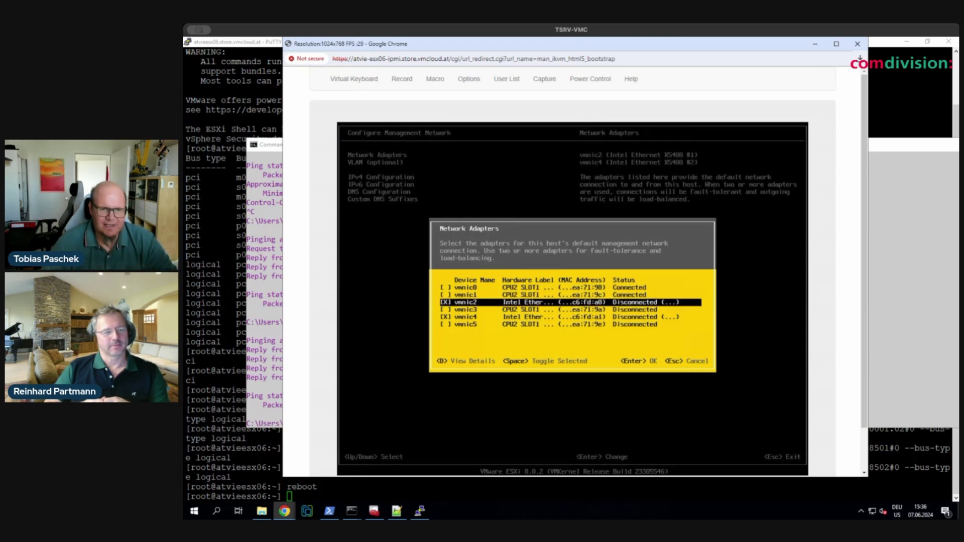
click(397, 511)
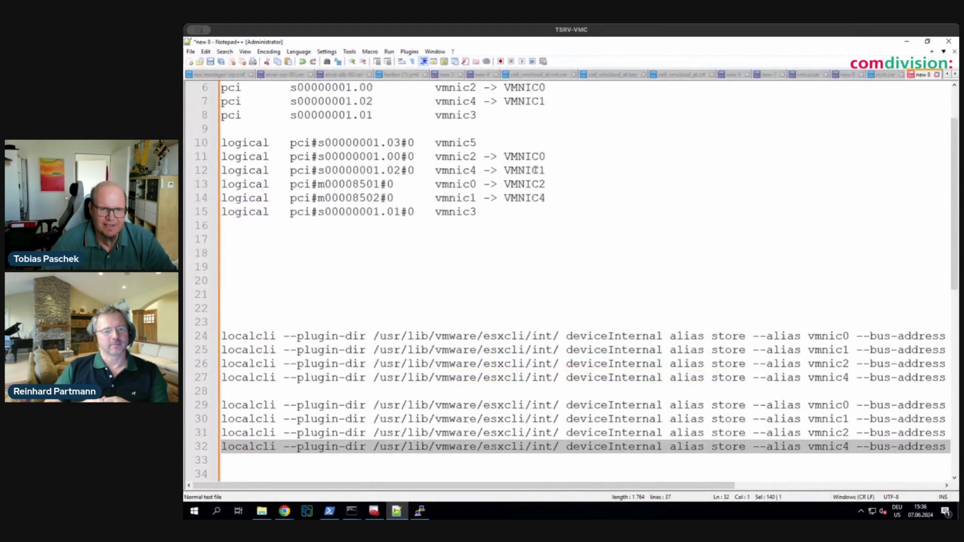
click(504, 184)
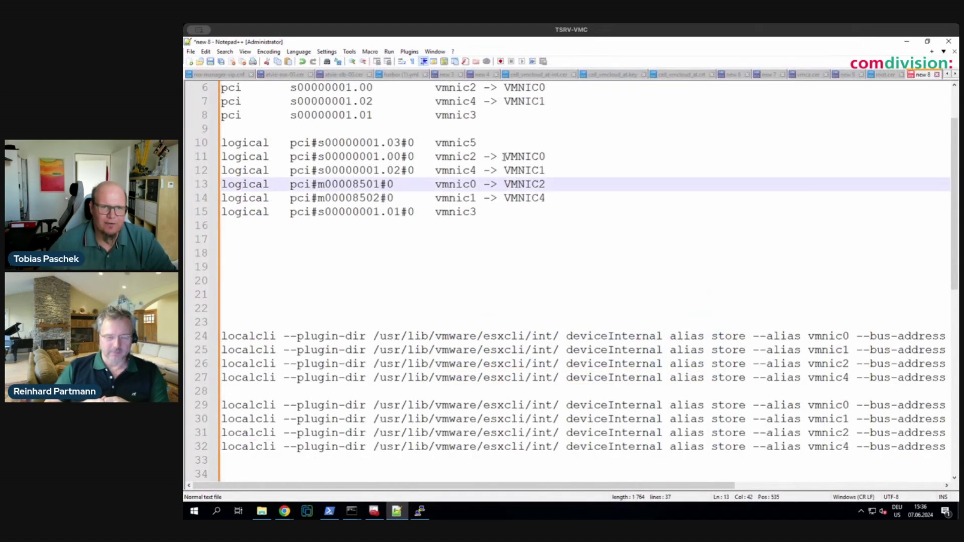
mouse_move(471, 157)
mouse_down()
mouse_move(548, 157)
mouse_move(476, 170)
mouse_up()
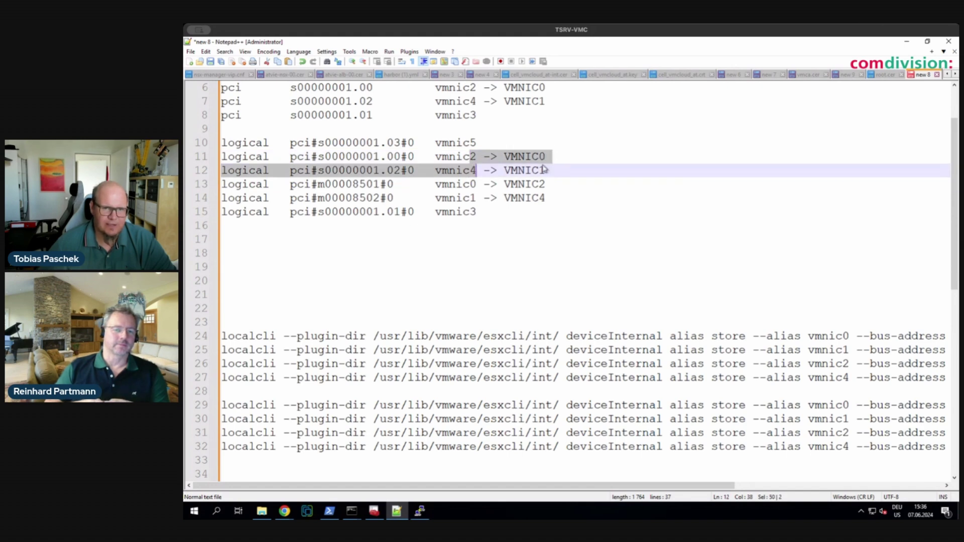
click(907, 42)
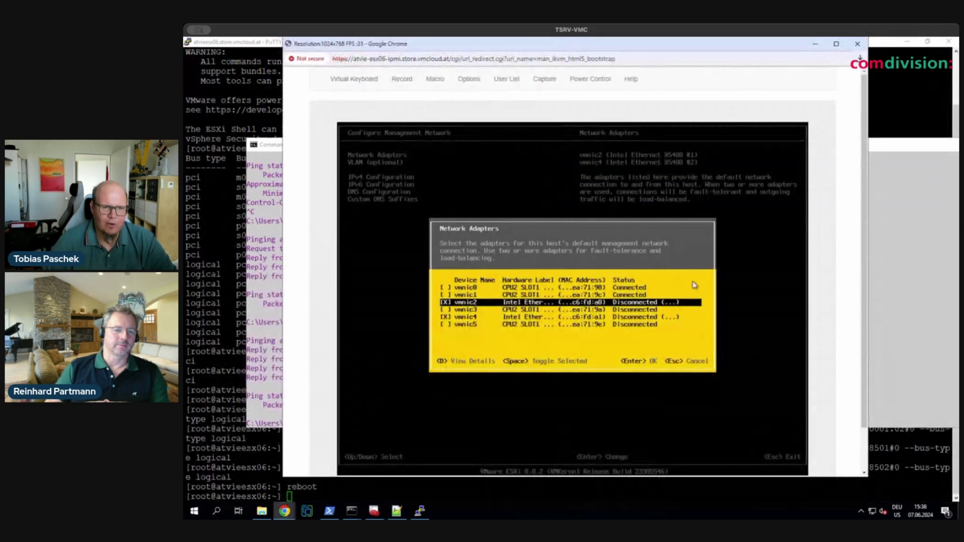
- Uncheck vmnic4 and vmnic2, check vmnic0 and vmnic1 as management adapters, and confirm
key(Down)
key(Down)
key(Up)
key(Up)
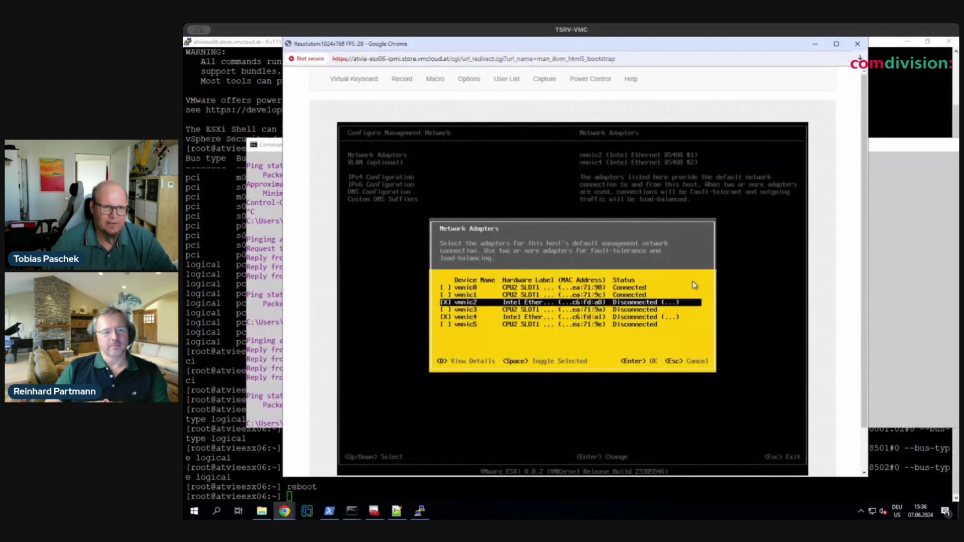
key(Down)
key(Down)
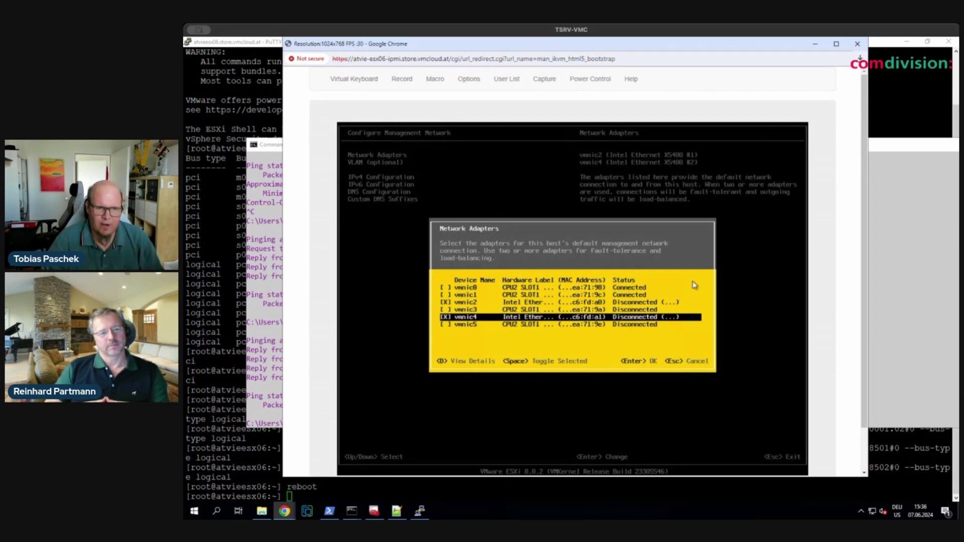
key(space)
key(Up)
key(Up)
key(space)
key(Up)
key(Up)
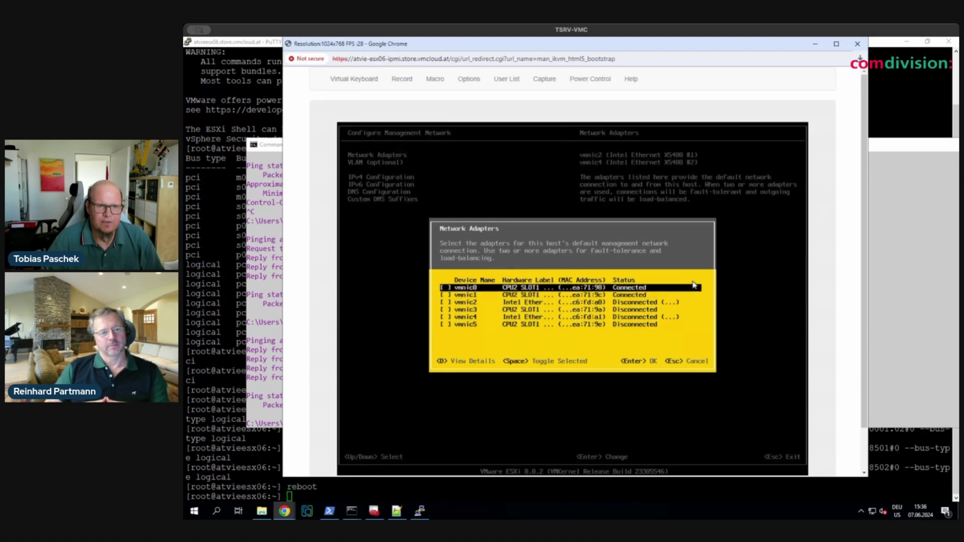
key(space)
key(Down)
key(space)
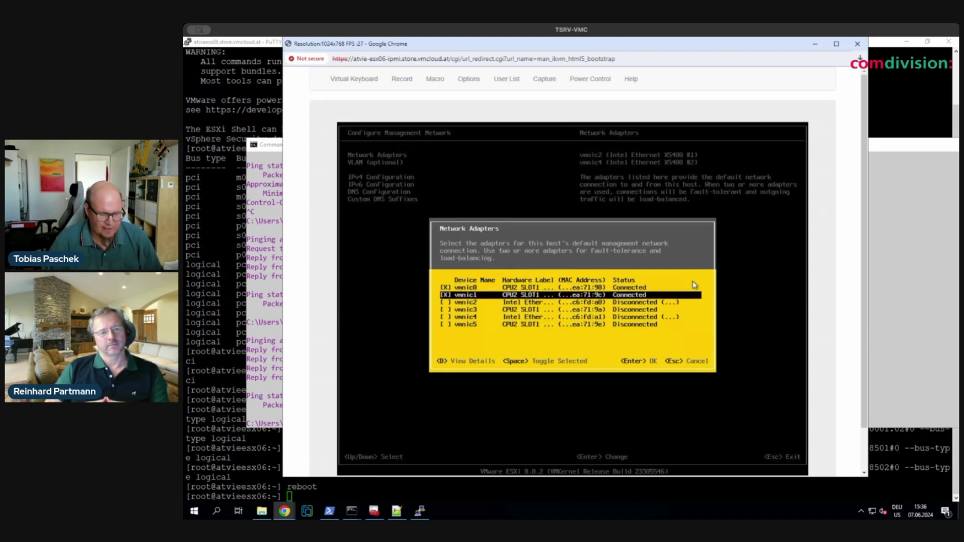
key(Return)
- Leave the network settings and answer Y to apply the management network changes
key(Escape)
key(y)
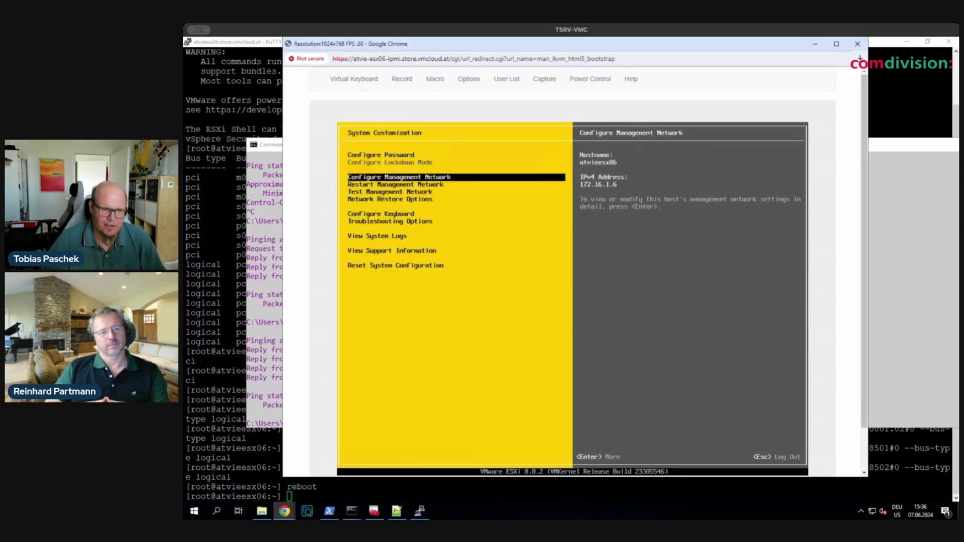
key(alt+Tab)
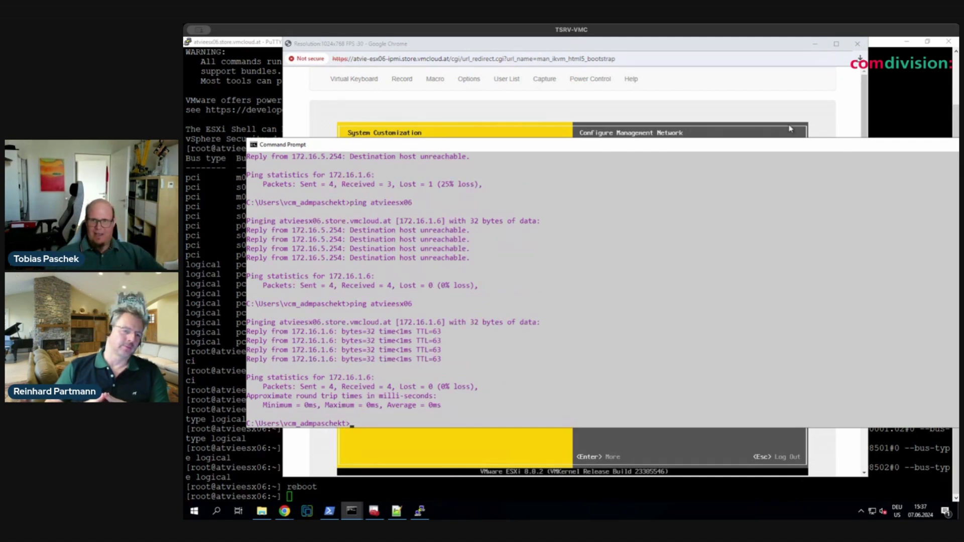
- Return to the ESXi remote console after seeing 172.16.1.6 reply to pings
click(774, 107)
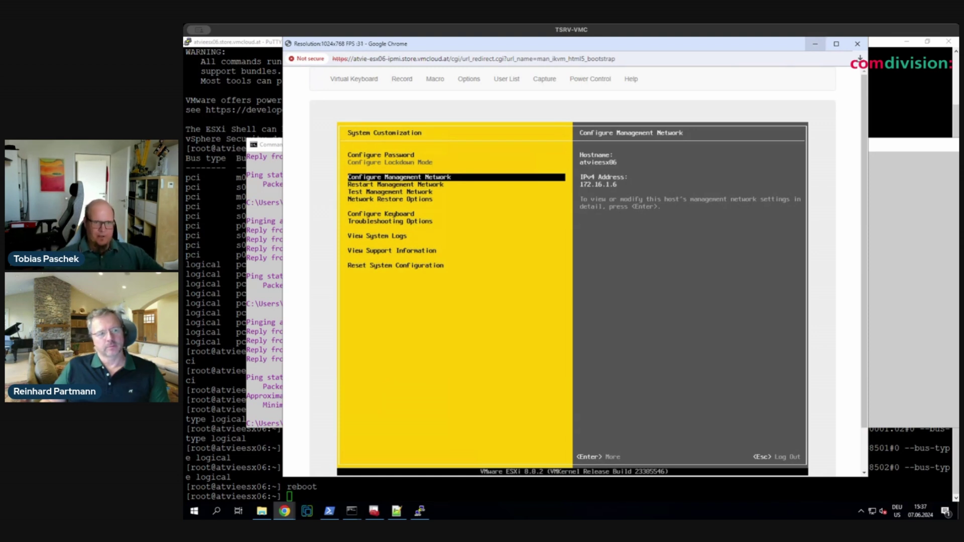
- Bring PuTTY to the front and dismiss its connection-closed error
click(820, 48)
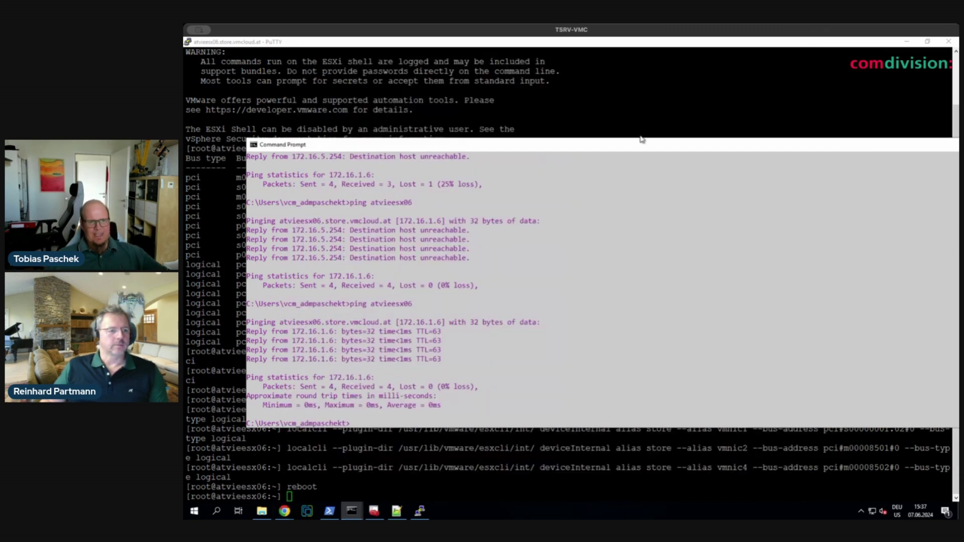
click(420, 511)
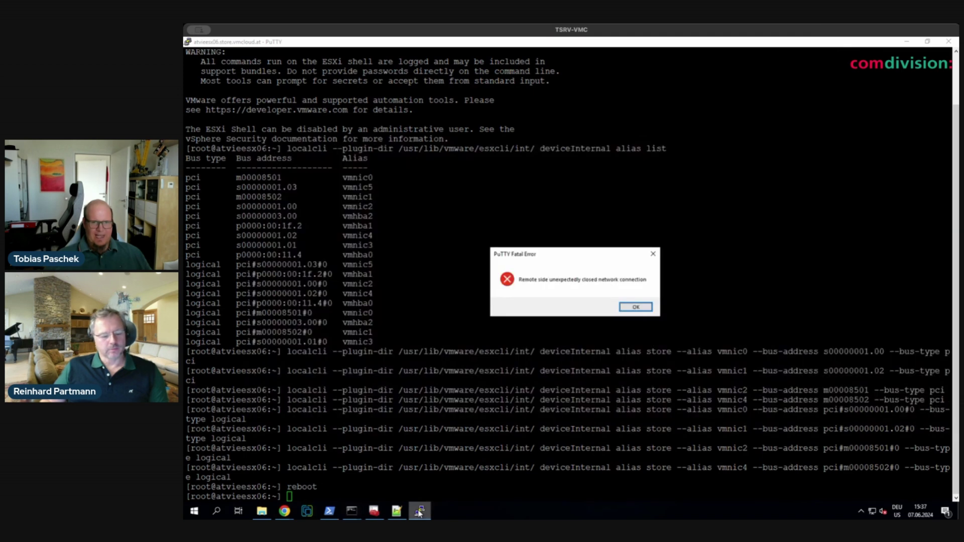
click(636, 307)
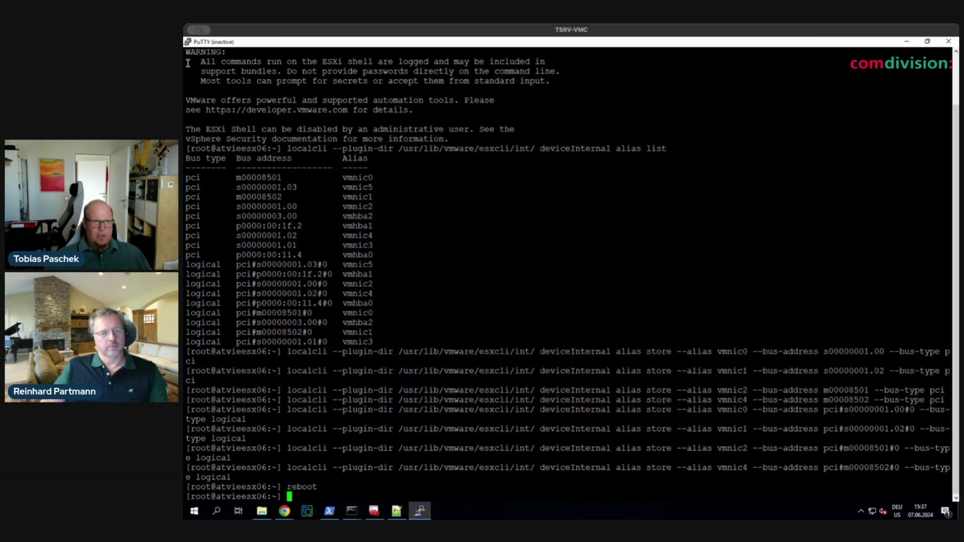
- Restart the SSH session to atvieesx06 and dismiss the connection-refused error
click(189, 42)
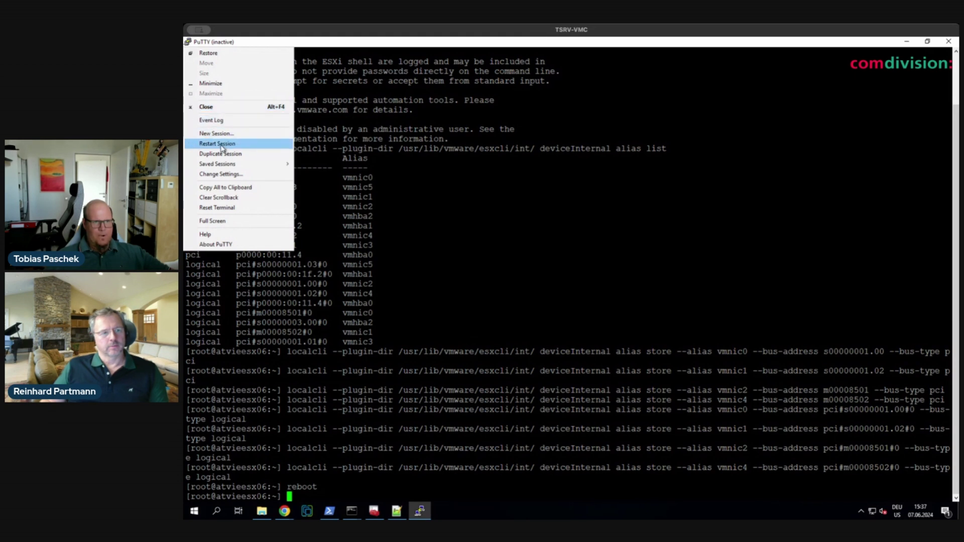
click(221, 145)
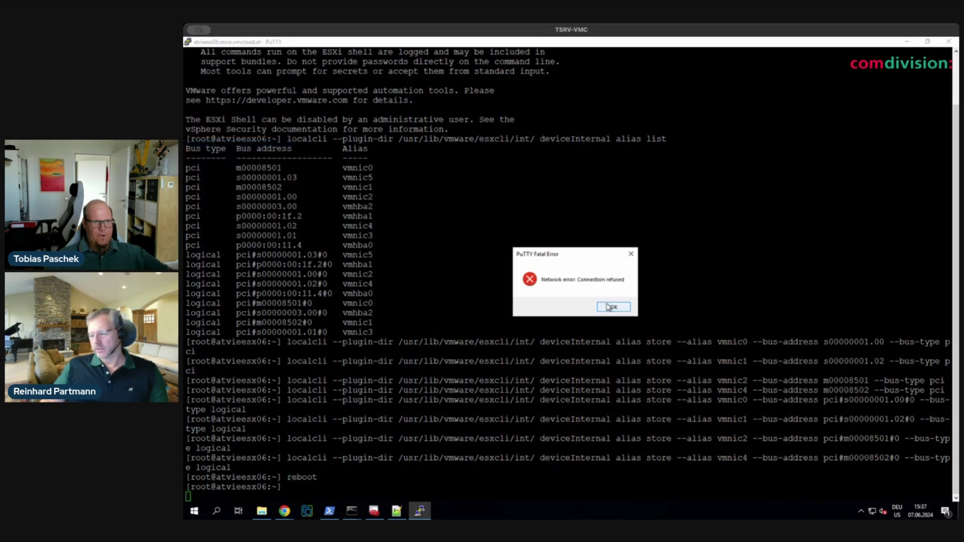
click(611, 307)
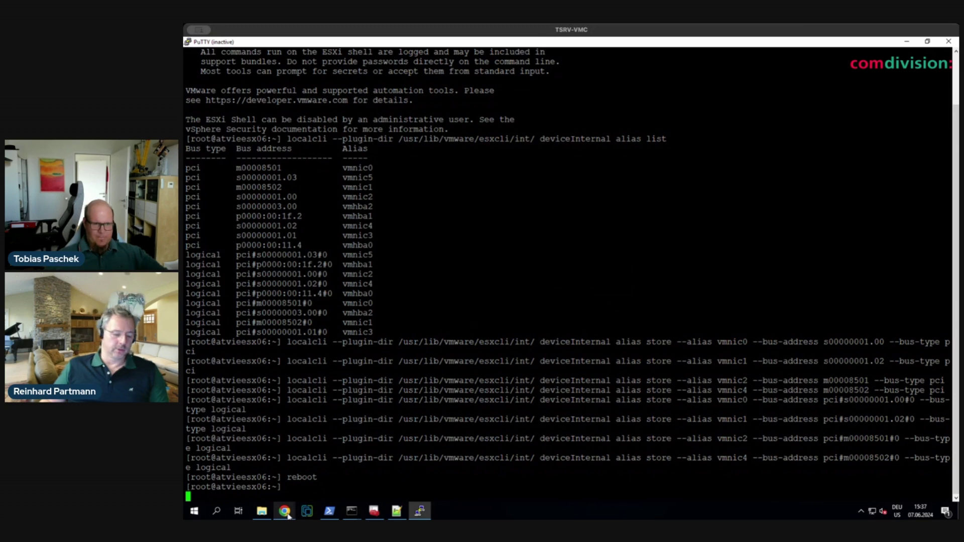
mouse_move(287, 516)
click(275, 483)
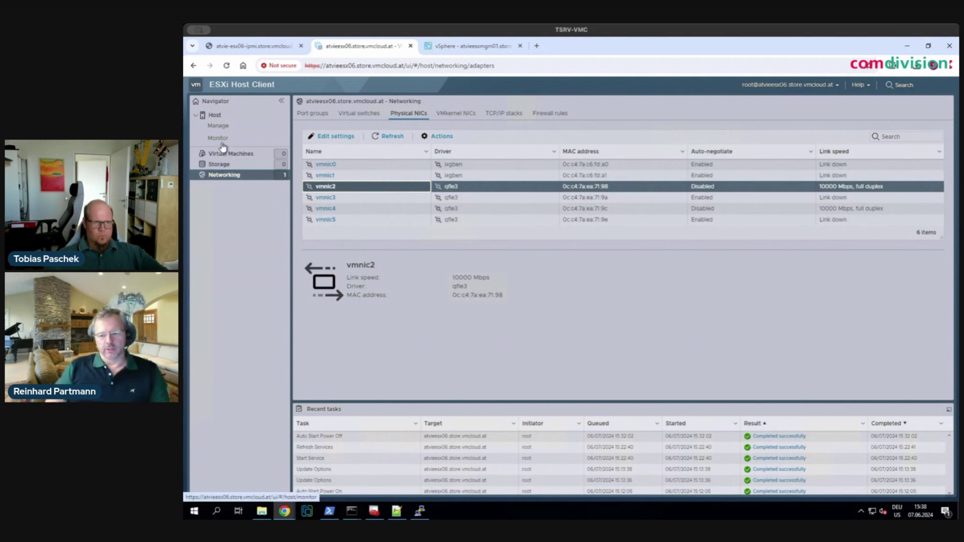
- Sign back in to ESXi Host Client as root with the account password
click(227, 127)
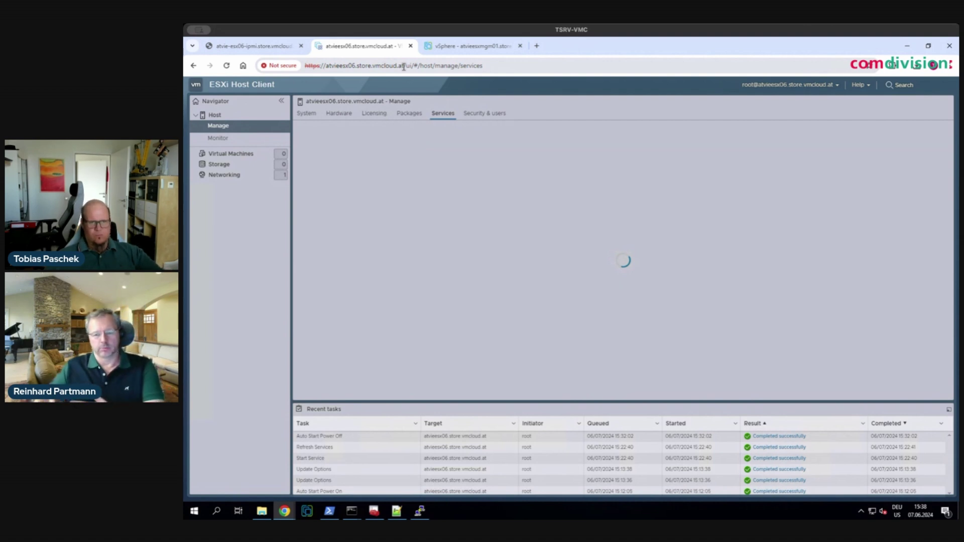
text(roo)
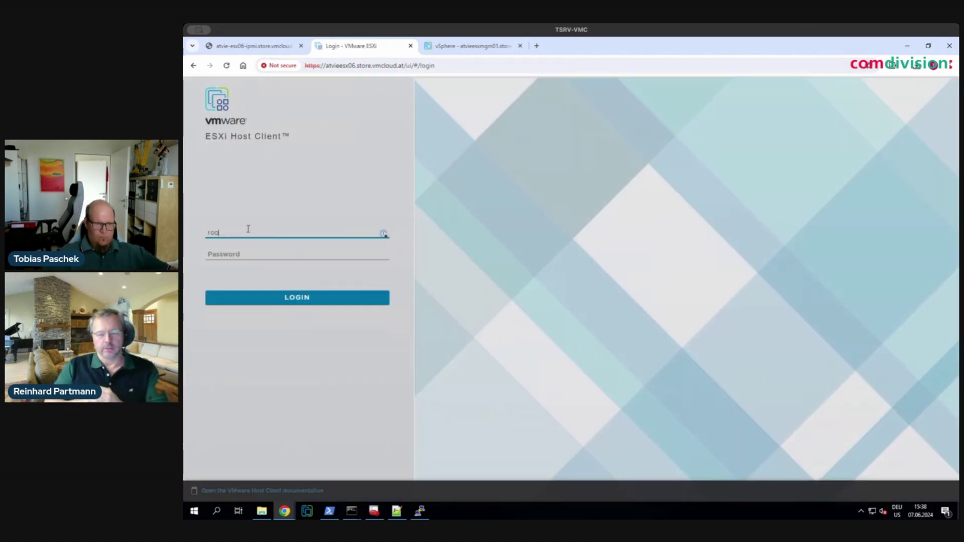
text(t)
key(Tab)
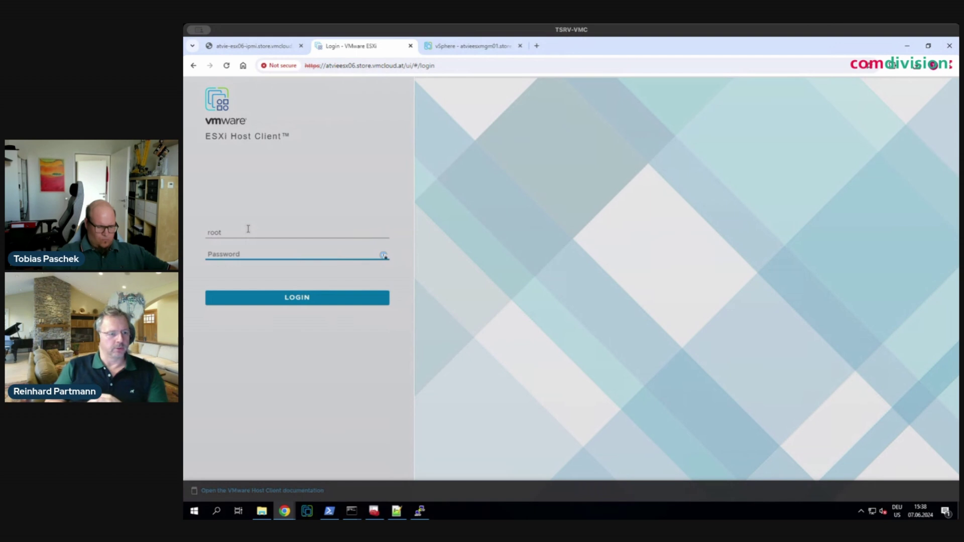
text(*****)
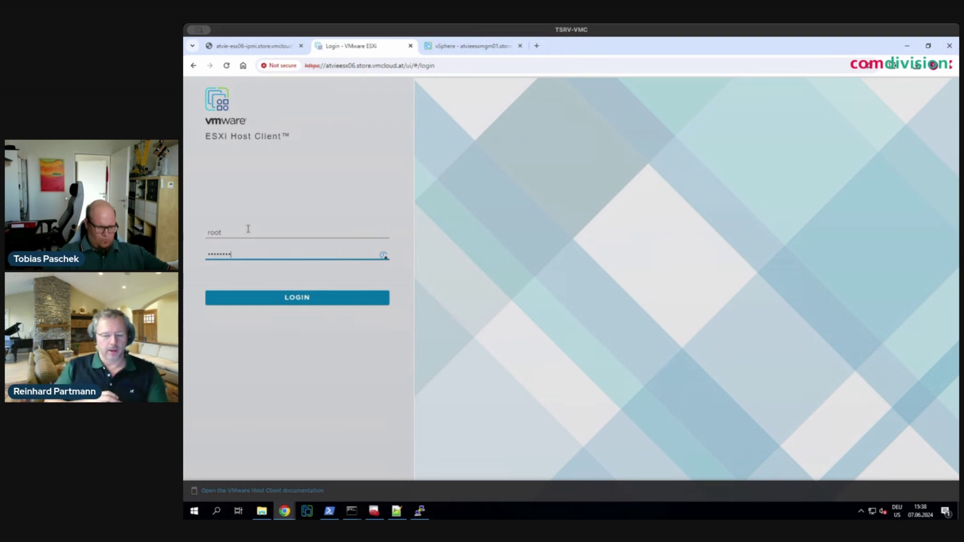
text(******)
key(Return)
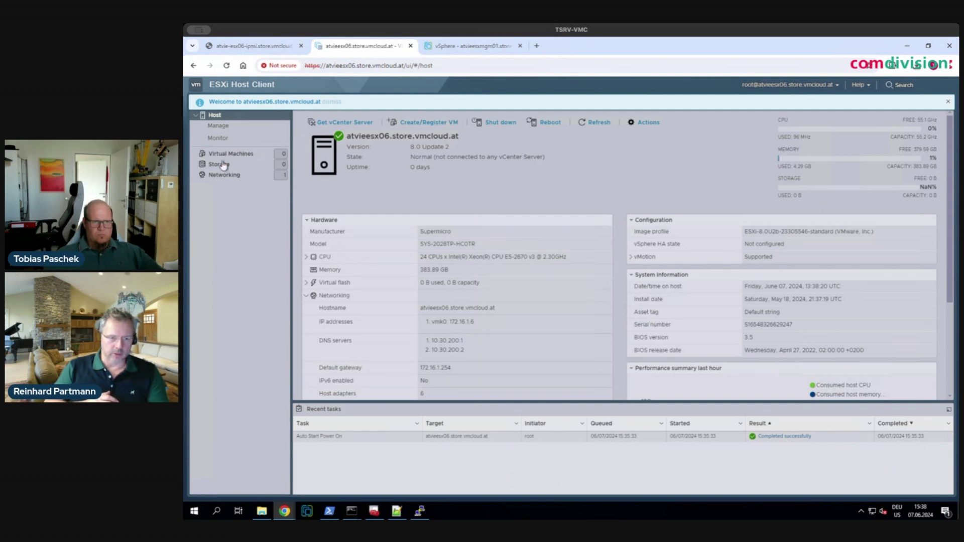
- Start the TSM-SSH service from the host's services list
click(218, 125)
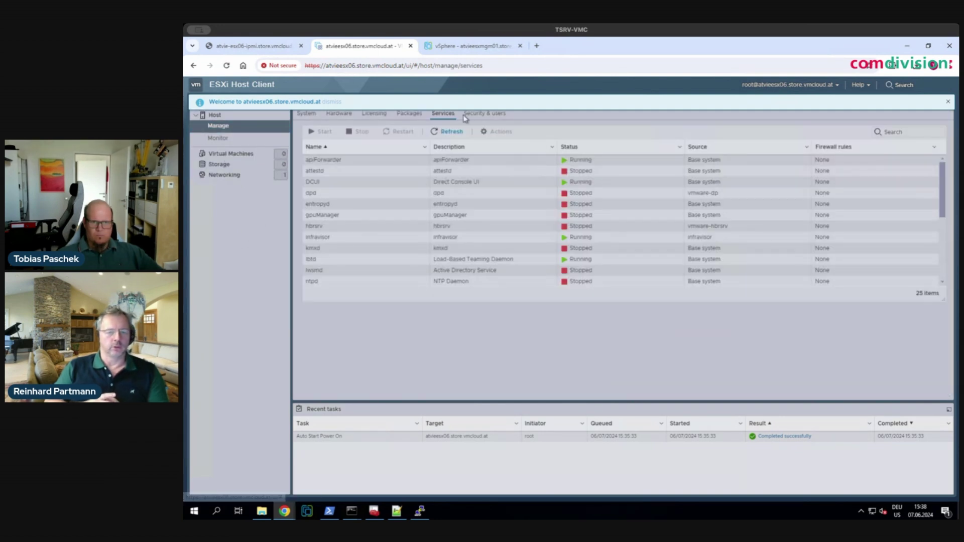
scroll(346, 275, down, 3)
scroll(340, 276, down, 2)
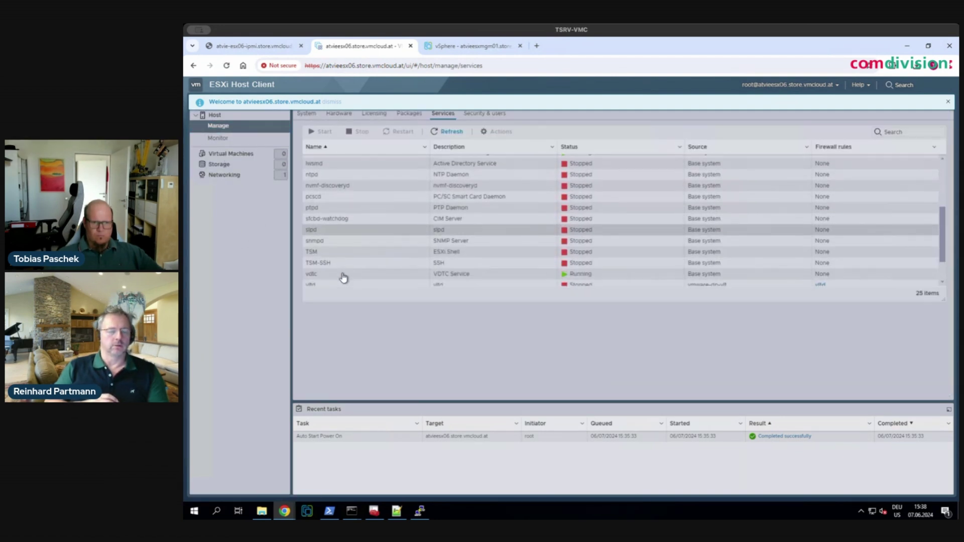
click(329, 263)
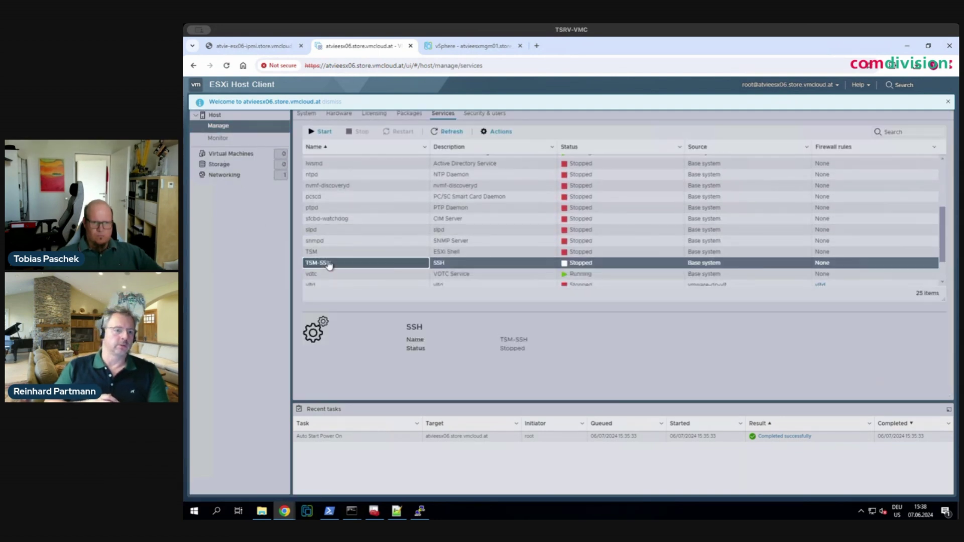
click(324, 131)
mouse_move(353, 511)
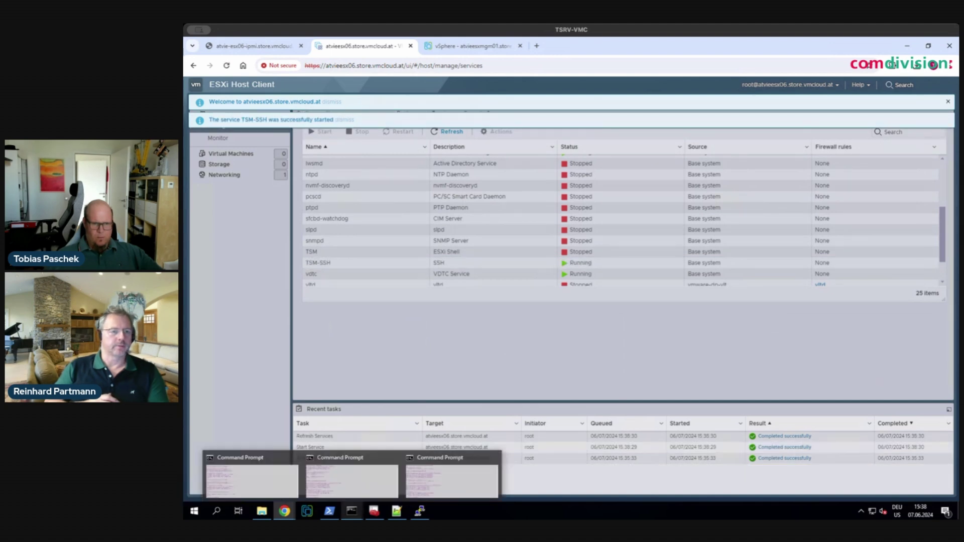
click(420, 512)
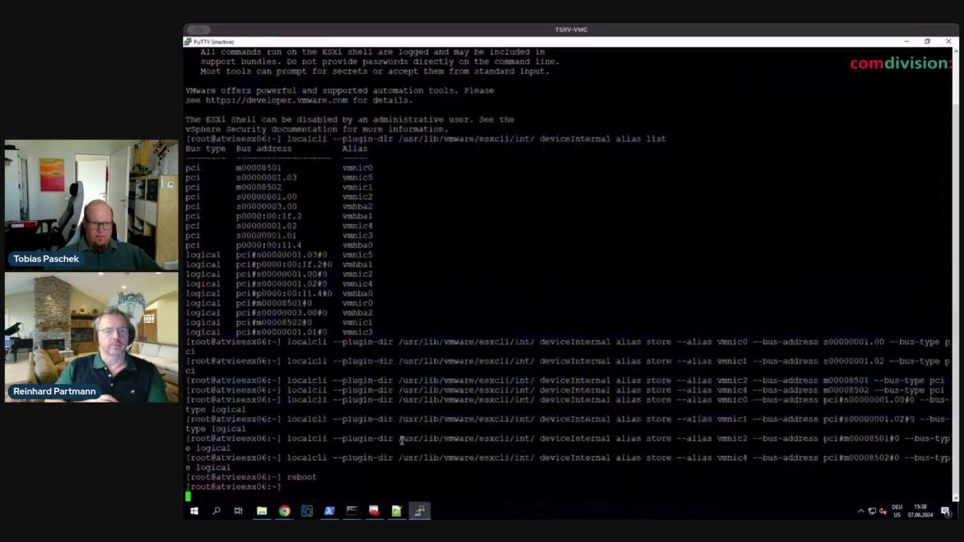
- Restart the PuTTY session and log in to the host as root
click(188, 42)
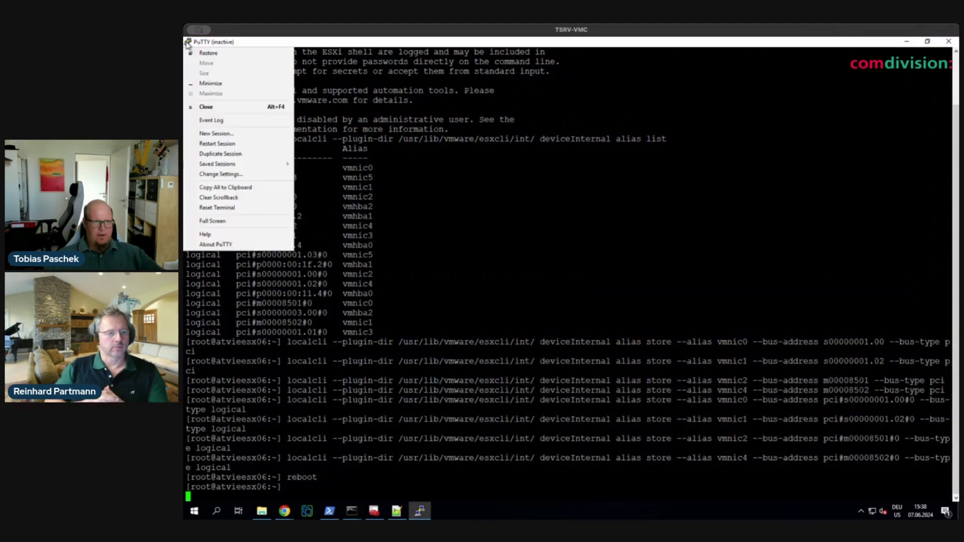
click(224, 145)
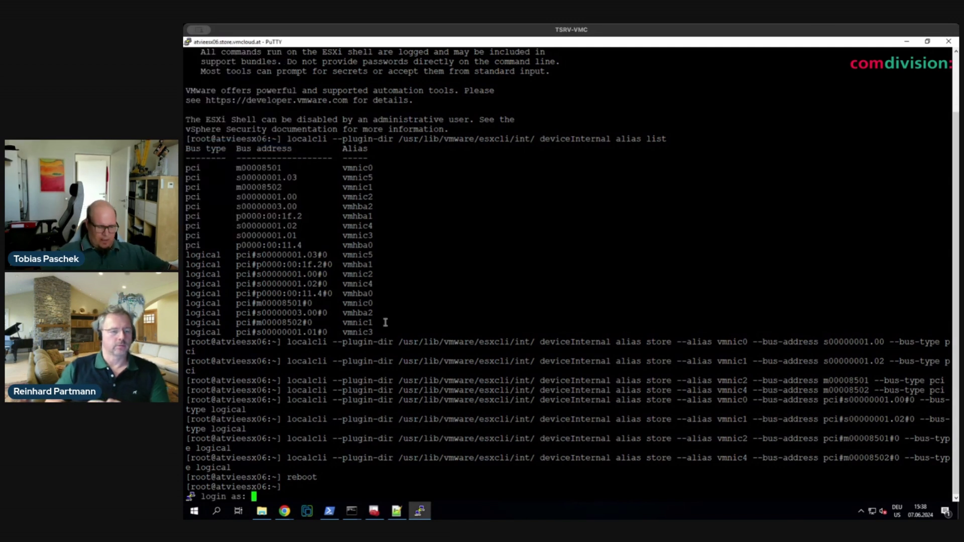
text(root)
key(Return)
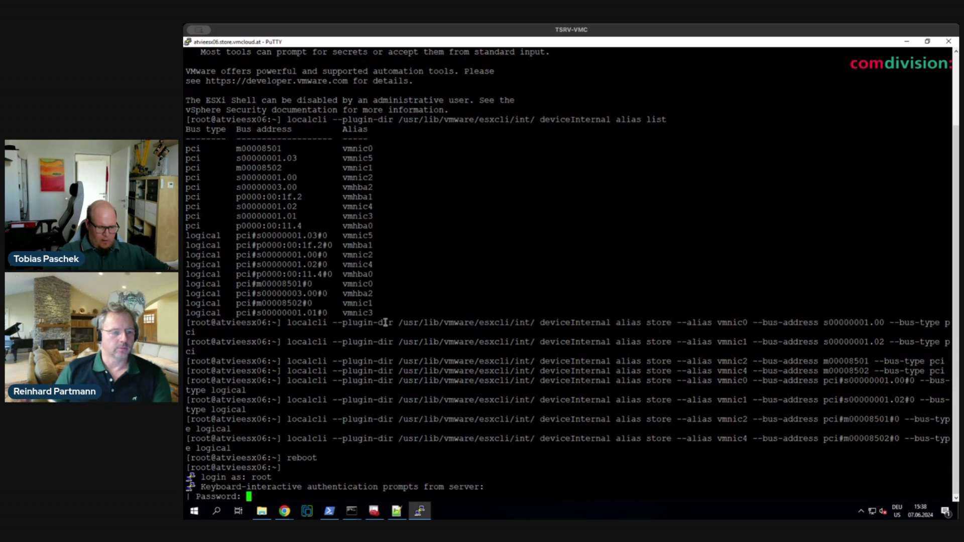
key(Return)
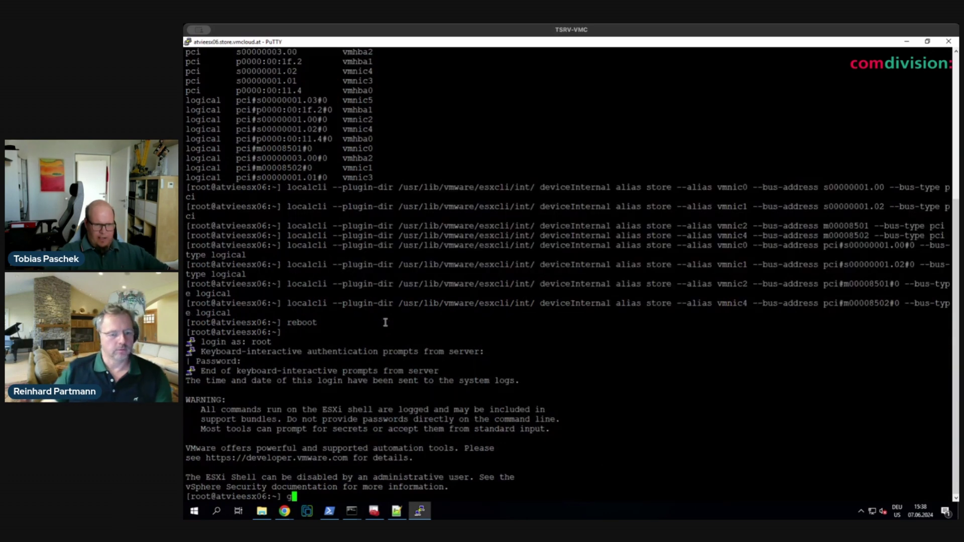
- Run hostname and copy the output atvieesx06.store.vmcloud.at
text(hostname)
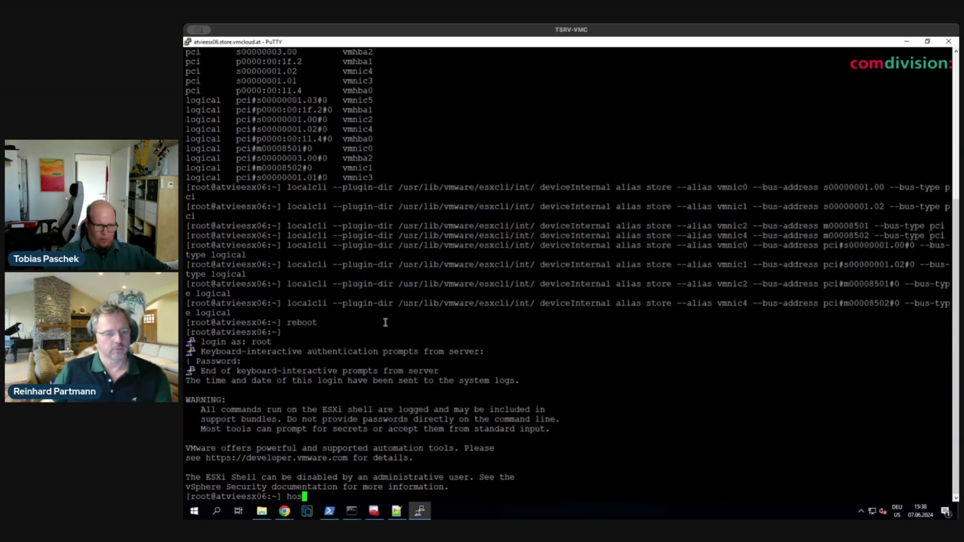
key(Return)
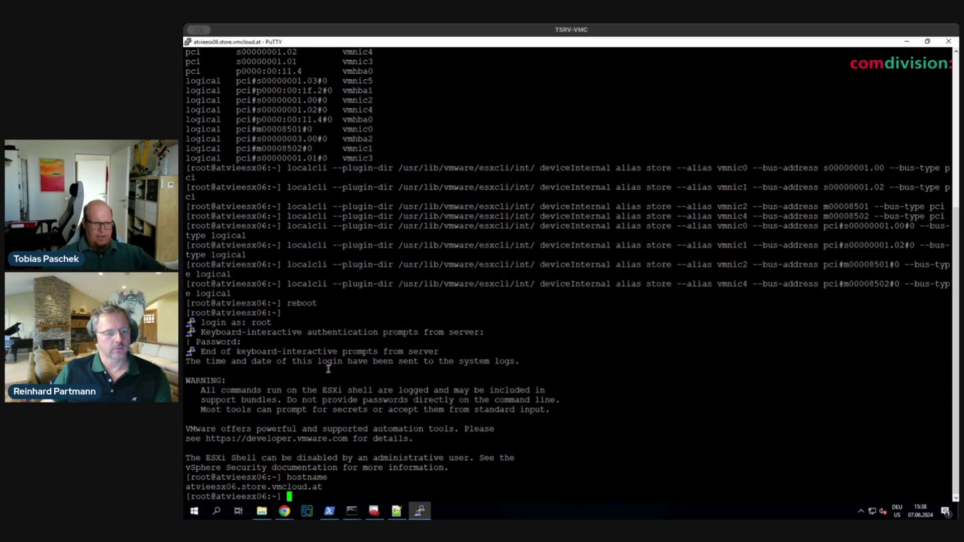
drag(185, 488, 336, 490)
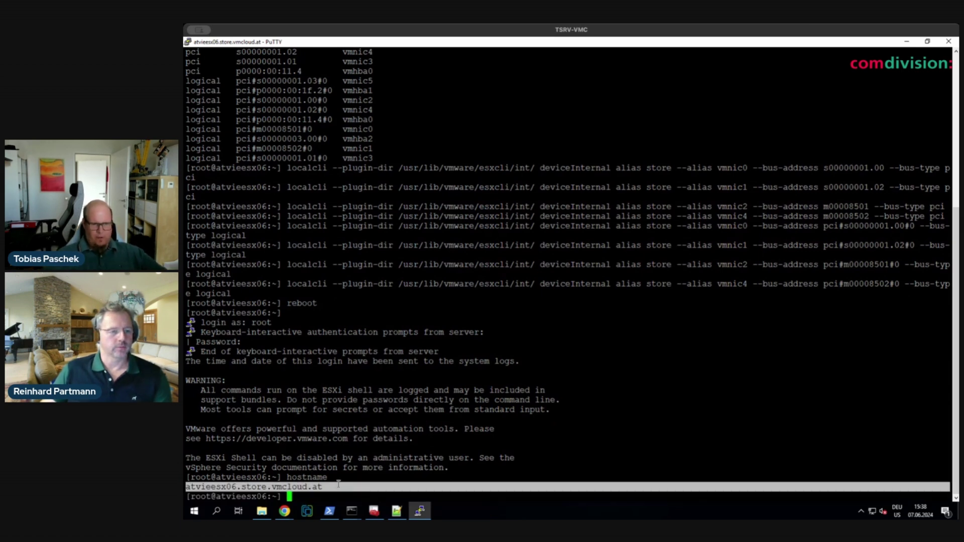
key(alt+Tab)
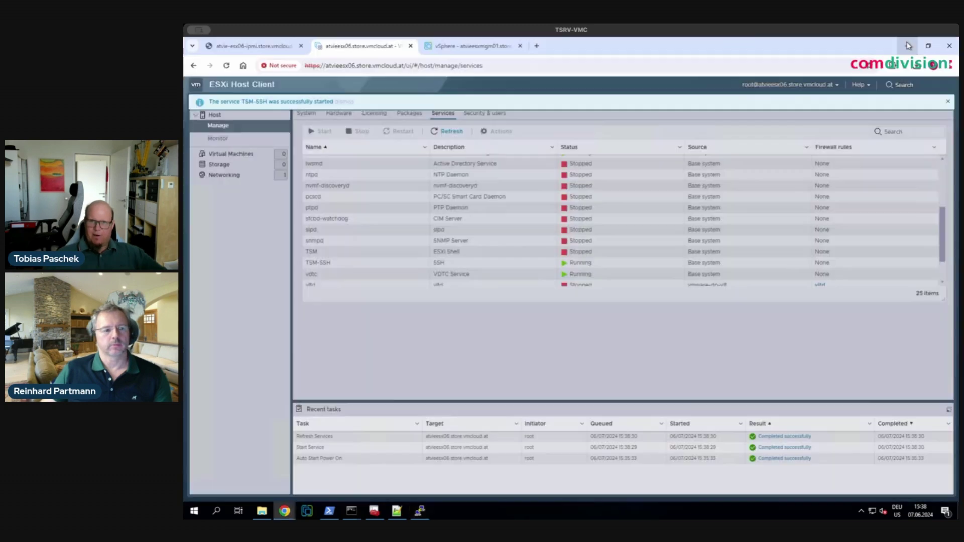
click(222, 176)
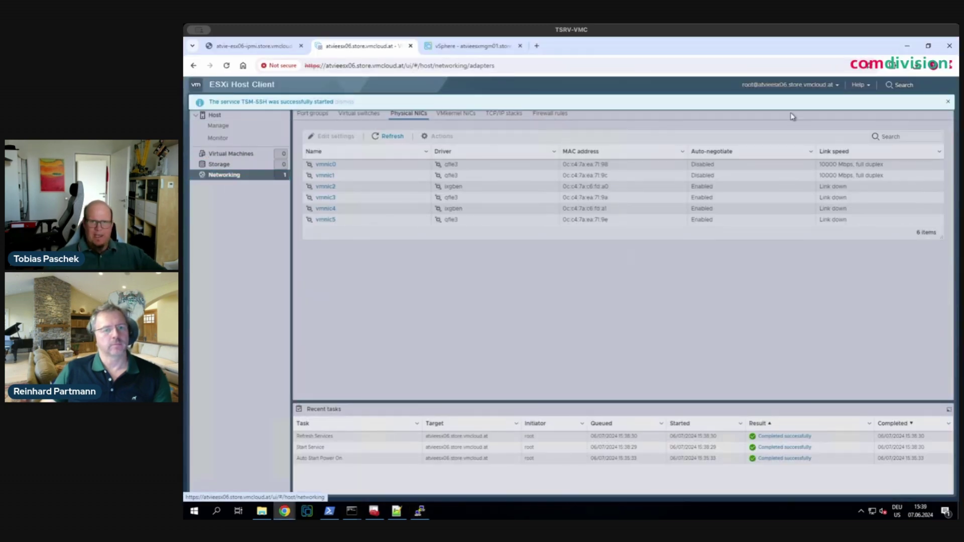
click(946, 103)
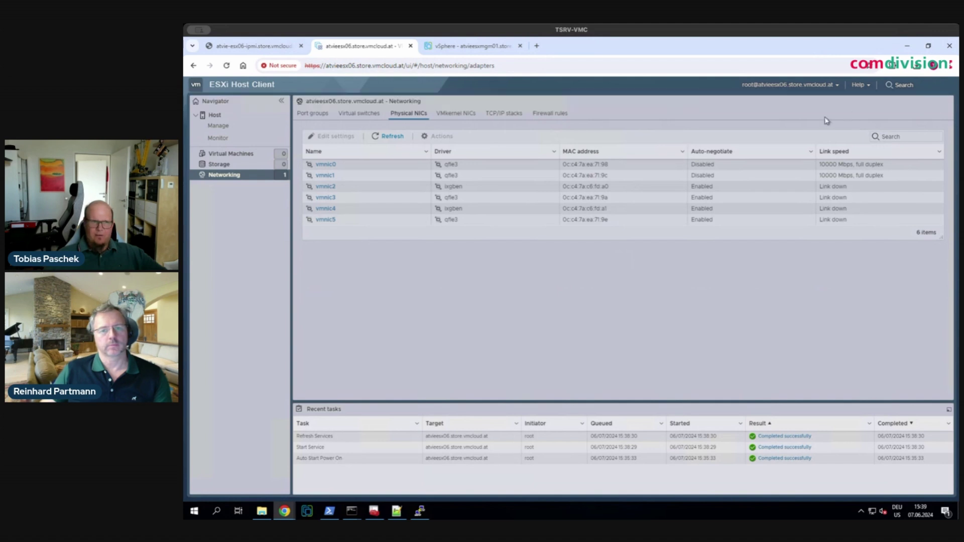
click(500, 113)
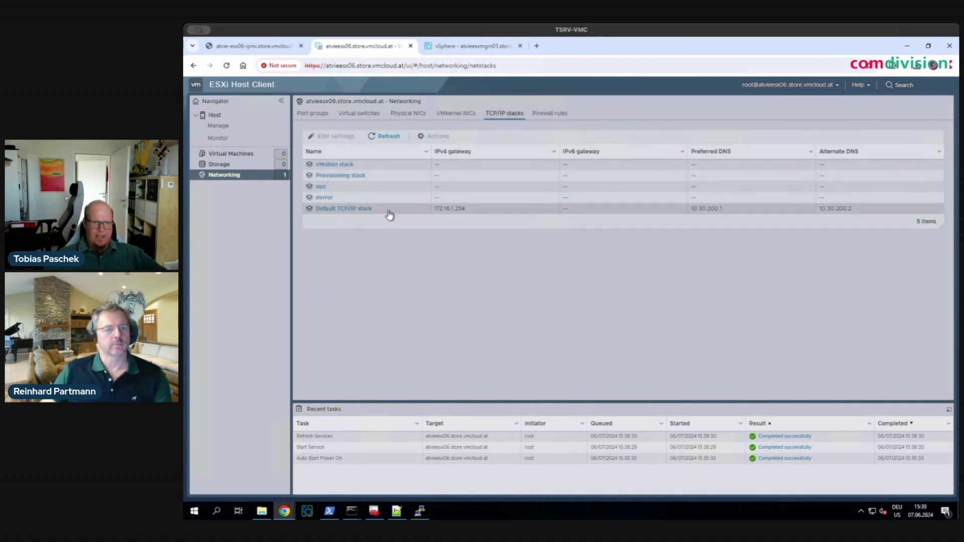
click(390, 214)
click(336, 137)
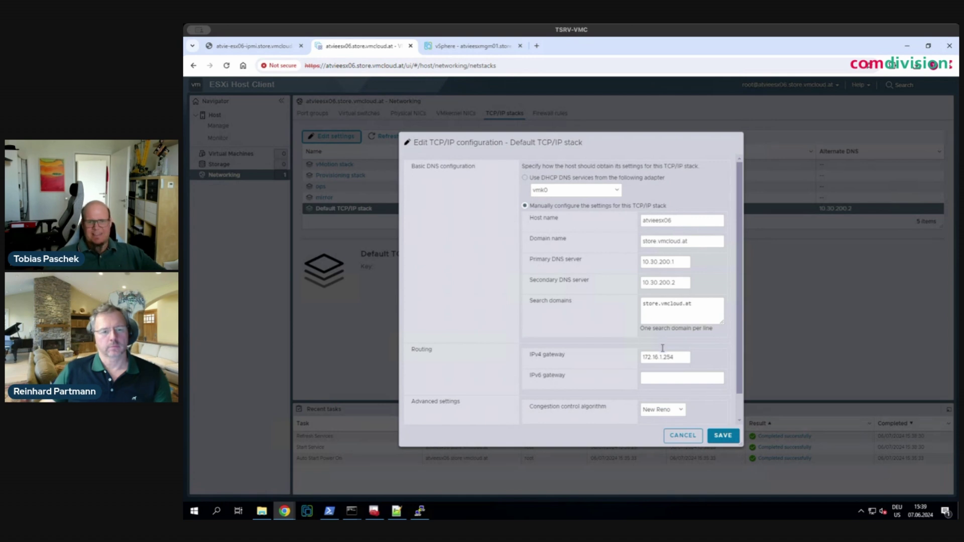
scroll(663, 352, down, 2)
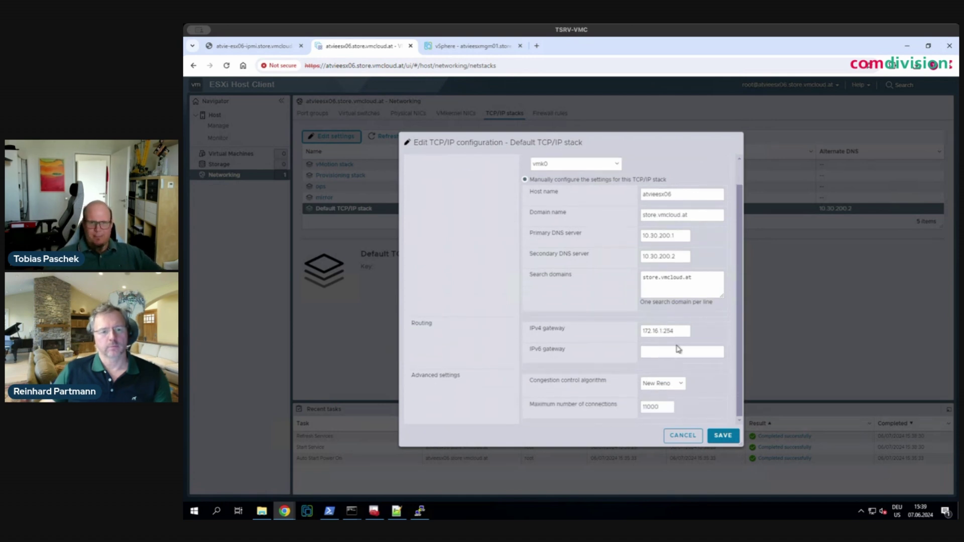
scroll(678, 349, up, 2)
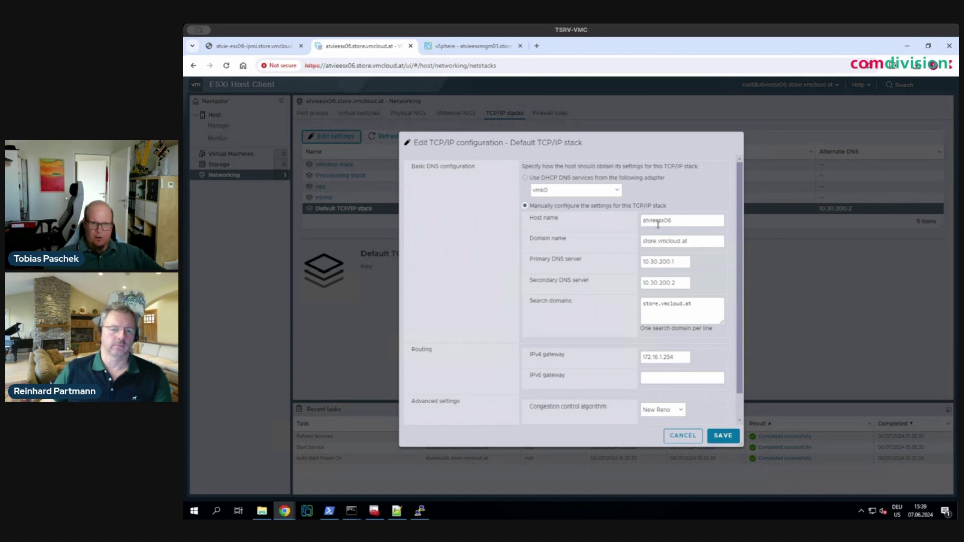
click(684, 436)
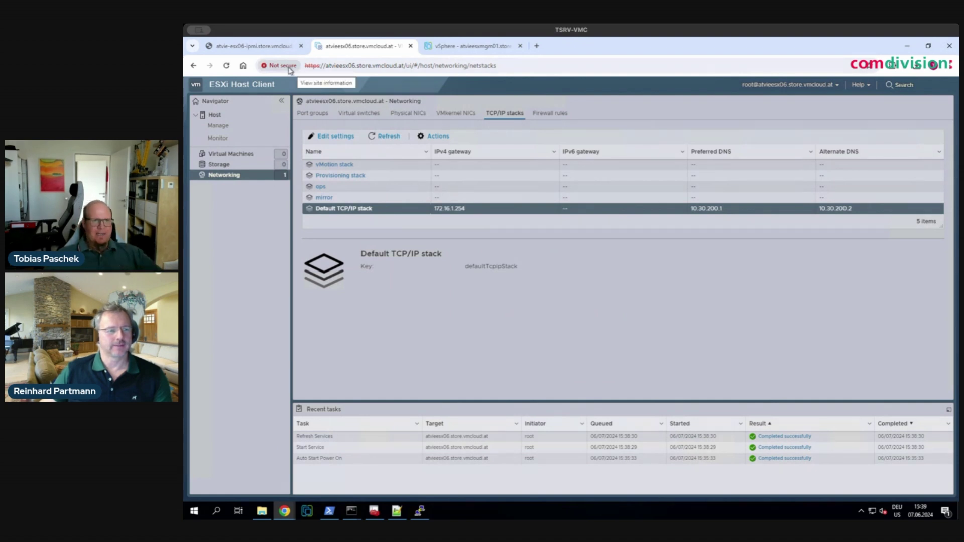
click(290, 70)
click(304, 187)
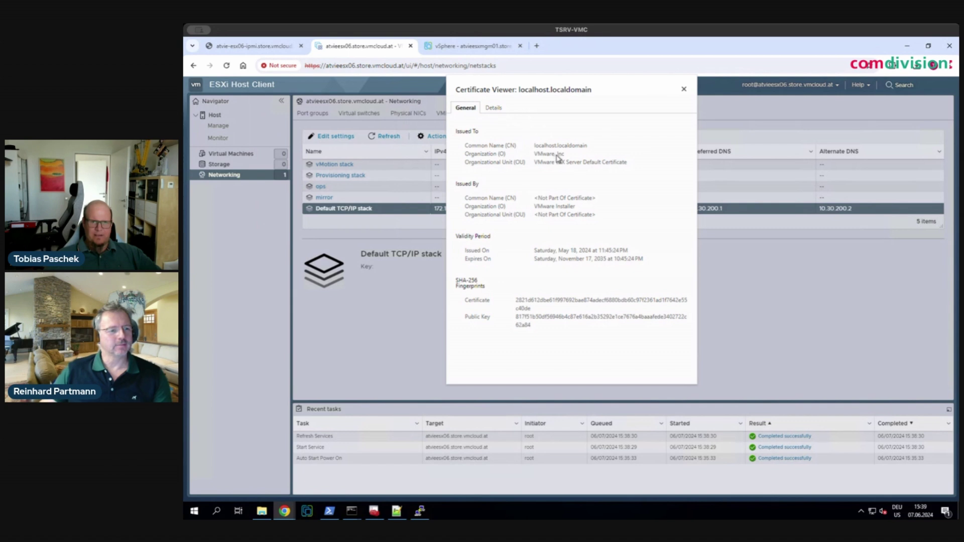
drag(467, 148, 602, 151)
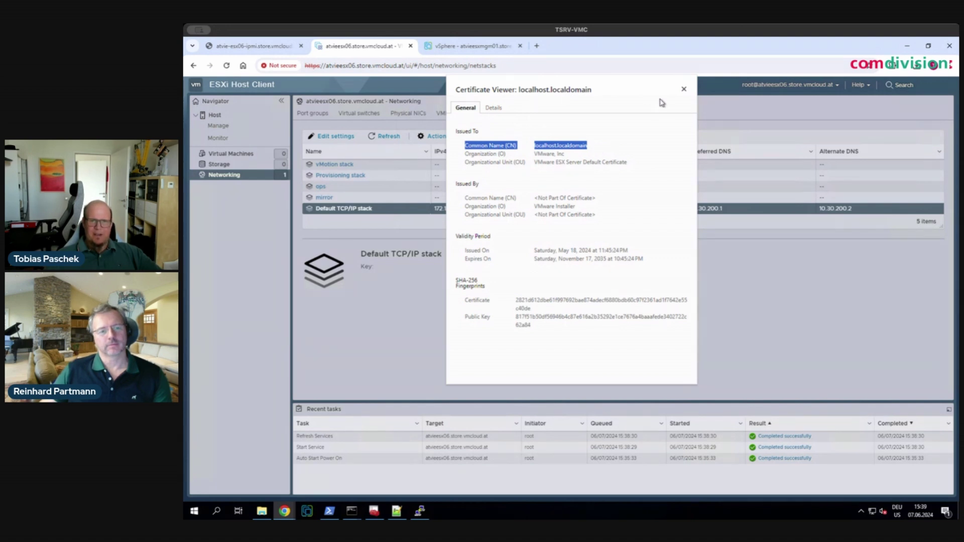
click(684, 90)
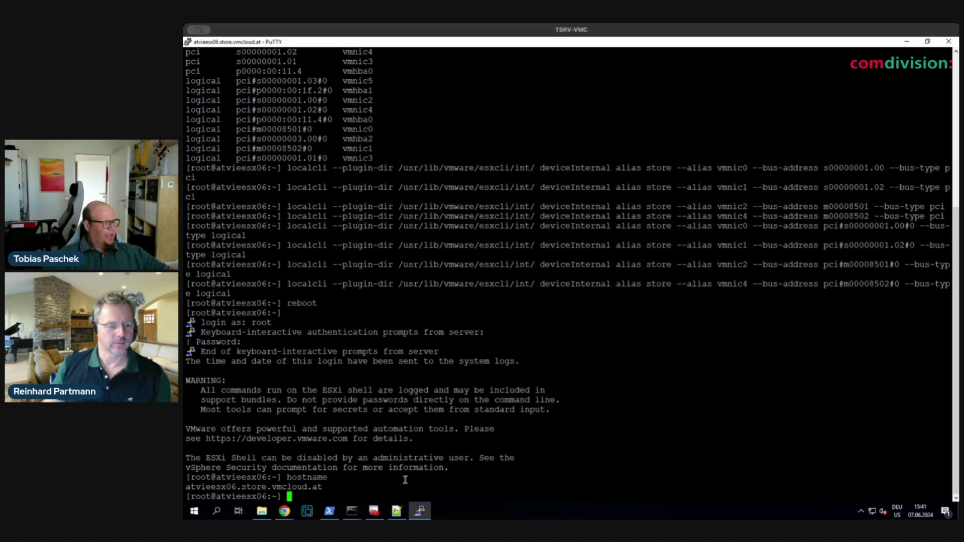
- Regenerate the host certificates with /sbin/generate-certificates
text(/sbin/gen)
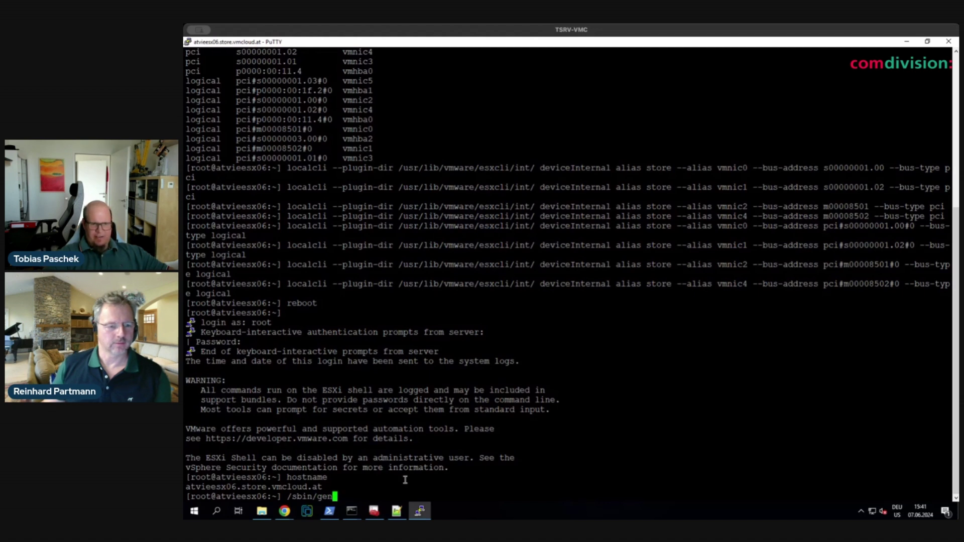
key(Tab)
key(Return)
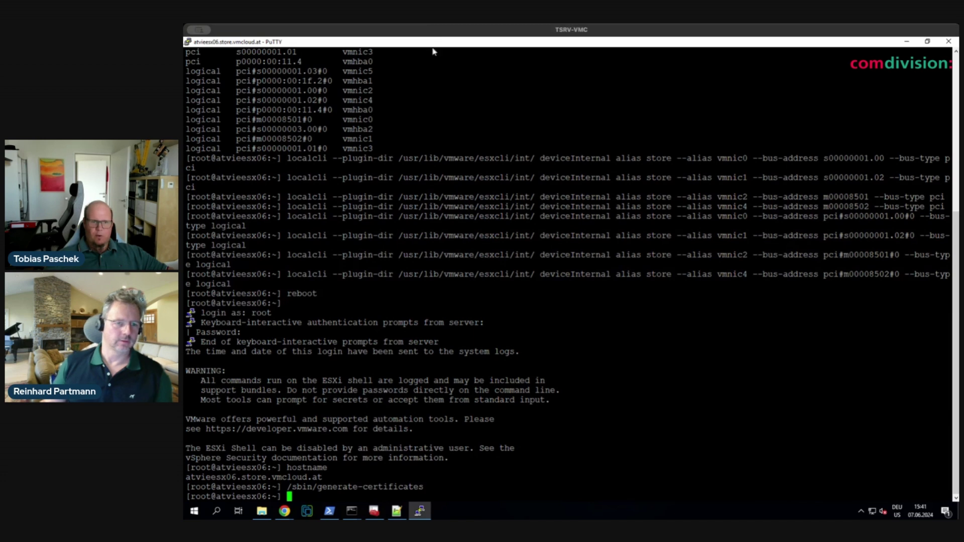
- Restart hostd and vpxa, then reload the host client page in Chrome
right_click(496, 488)
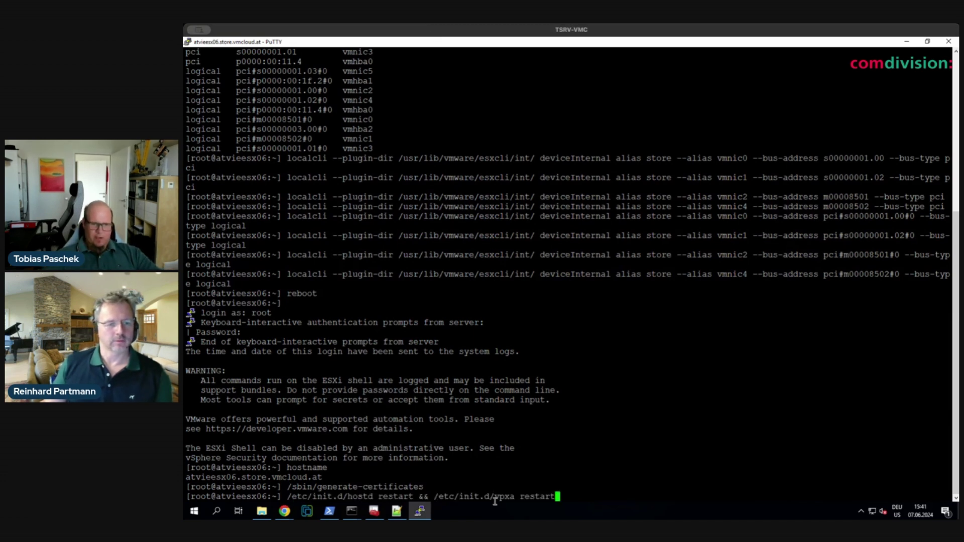
key(Return)
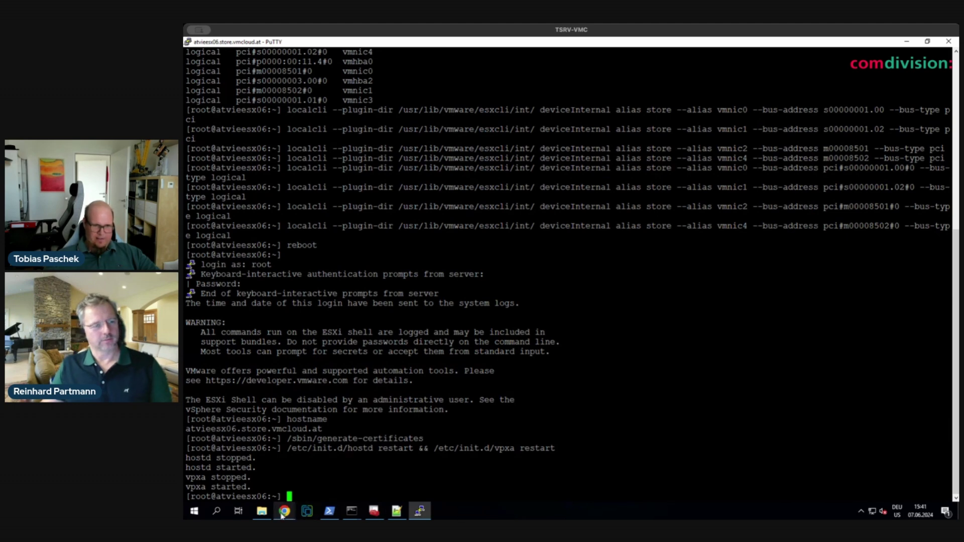
mouse_move(283, 515)
click(258, 470)
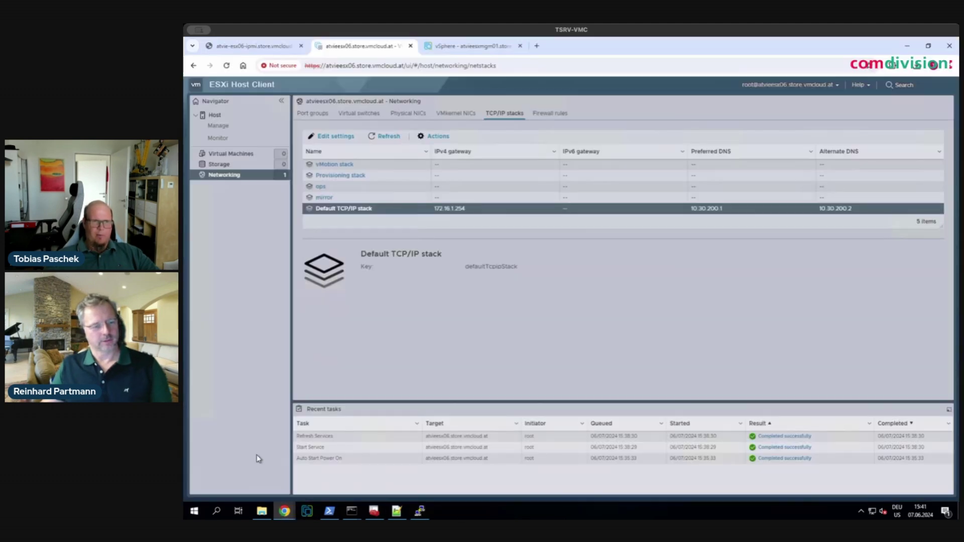
click(227, 65)
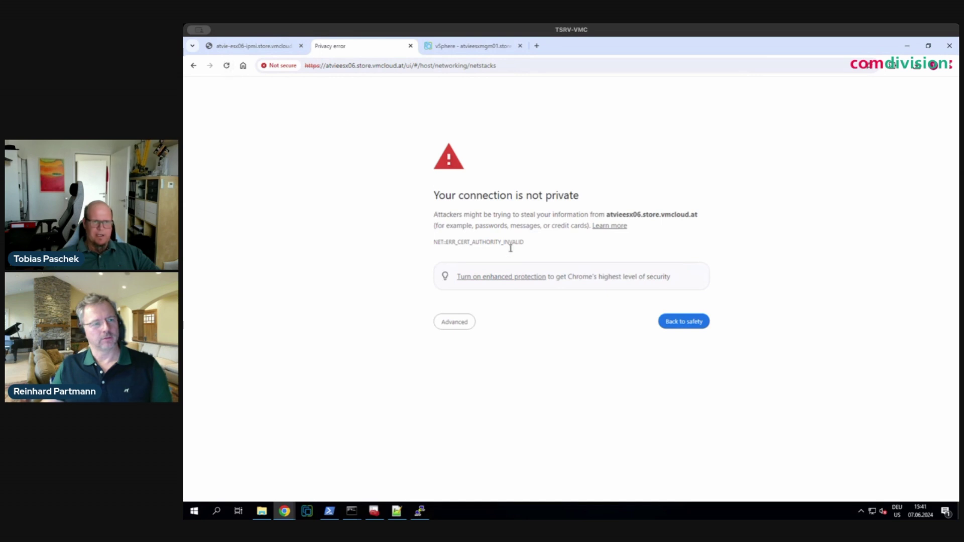
- Proceed past the untrusted-certificate warning and log in as root with the password
click(454, 324)
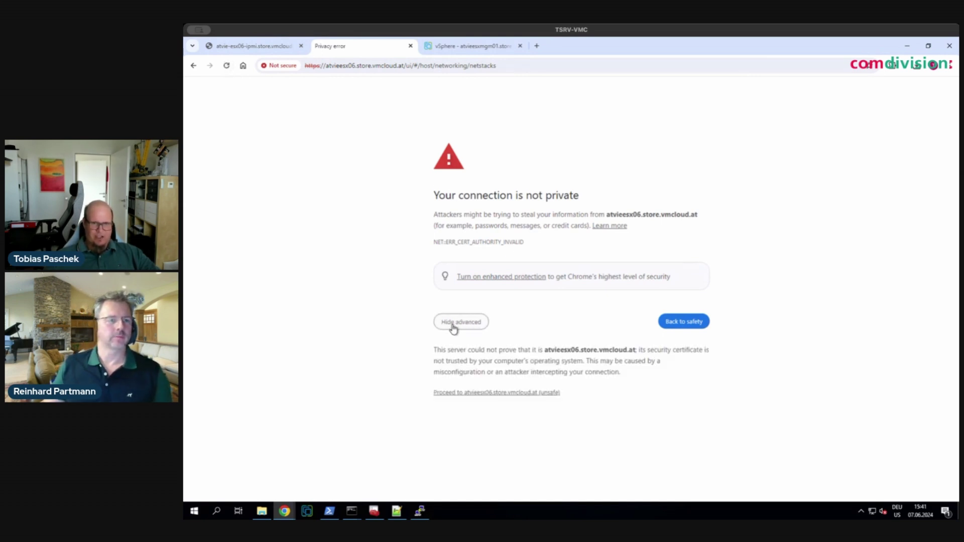
click(474, 393)
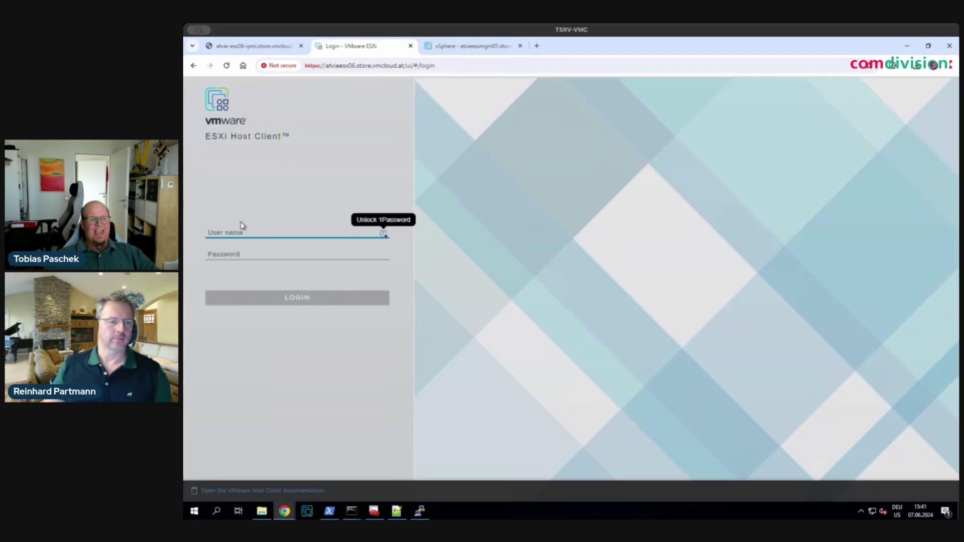
text(root)
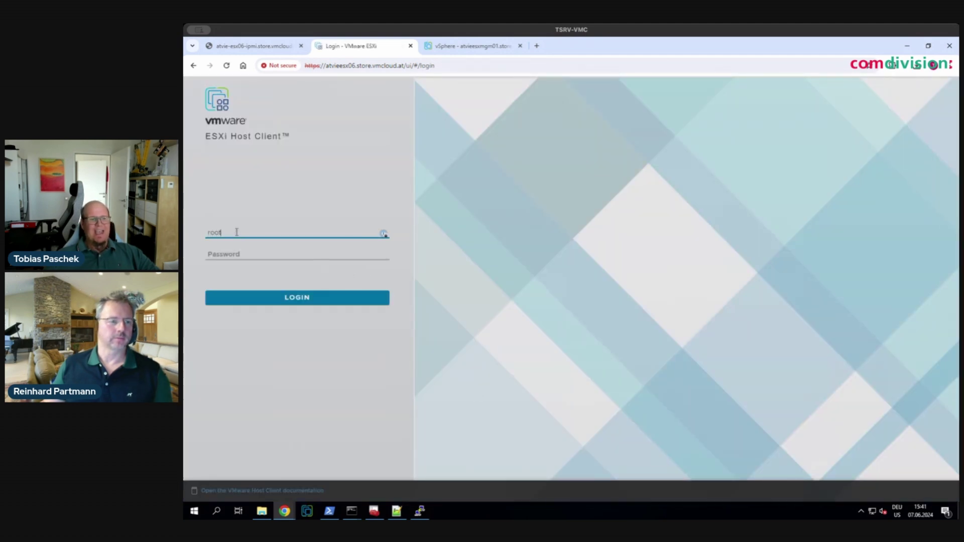
key(Tab)
text(V)
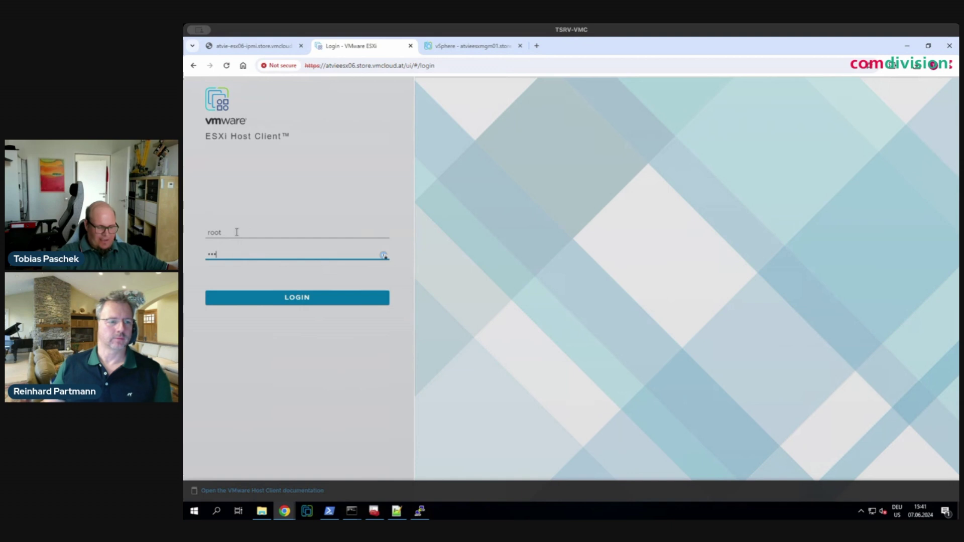
text(•••••)
key(Return)
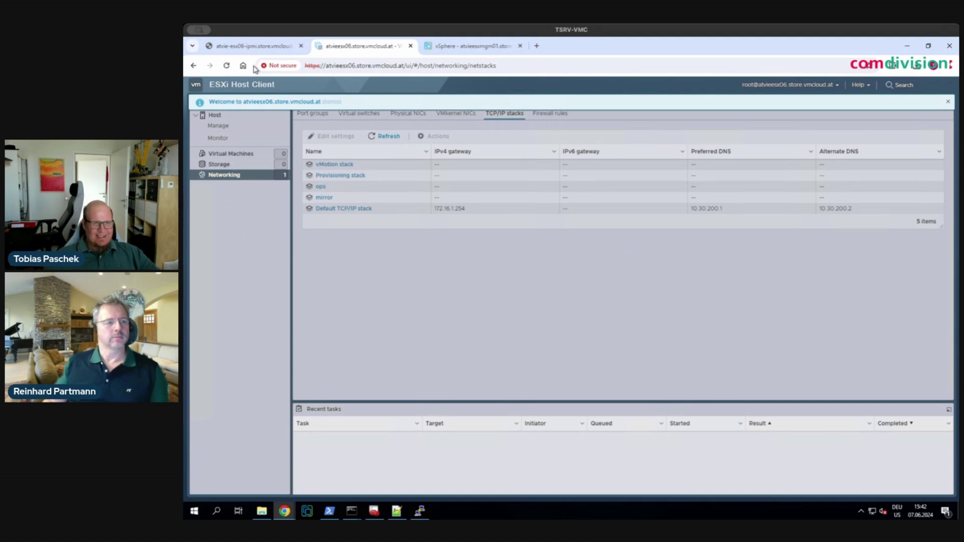
click(277, 67)
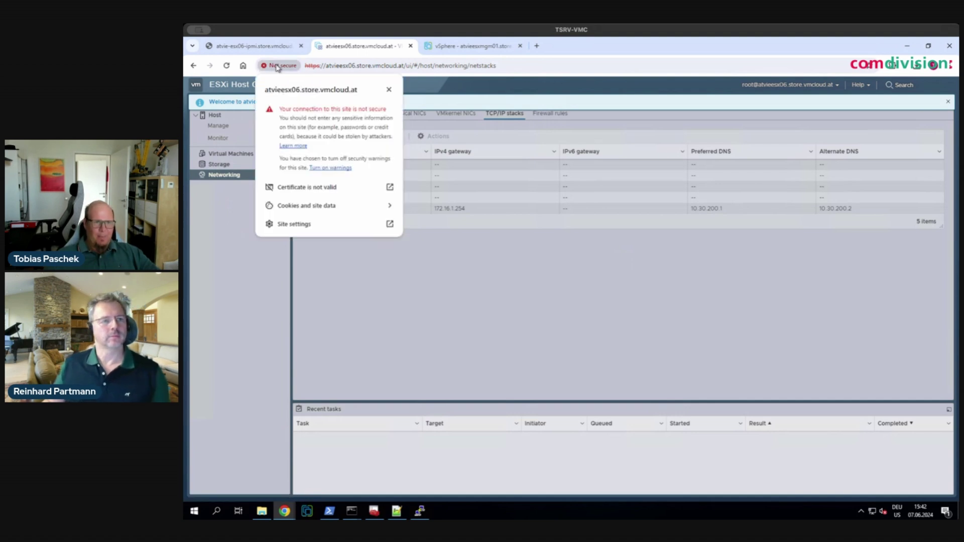
click(304, 188)
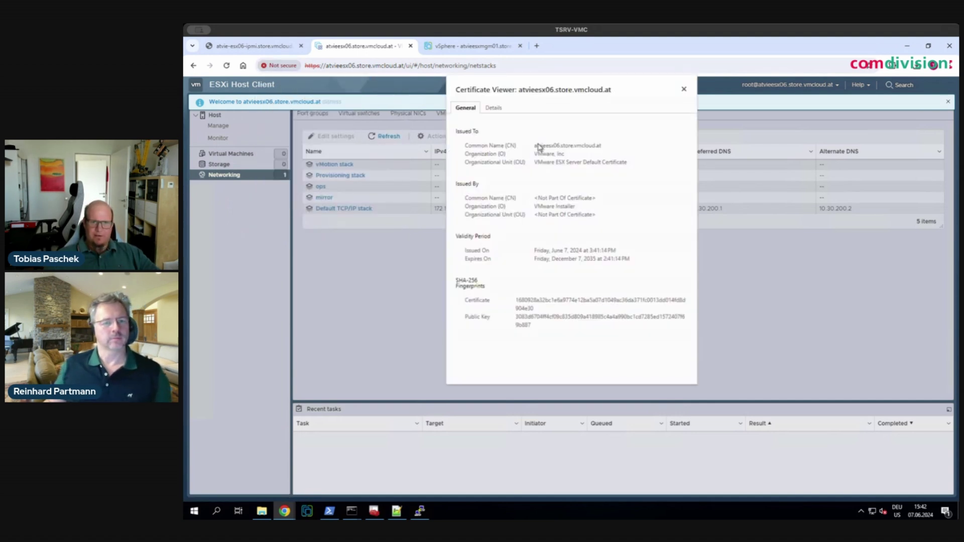
drag(535, 146, 611, 151)
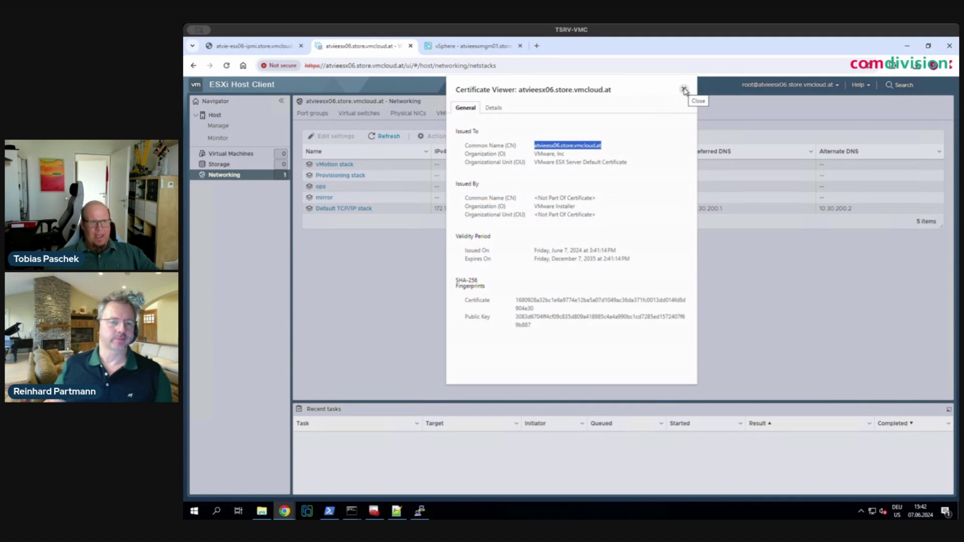
click(684, 91)
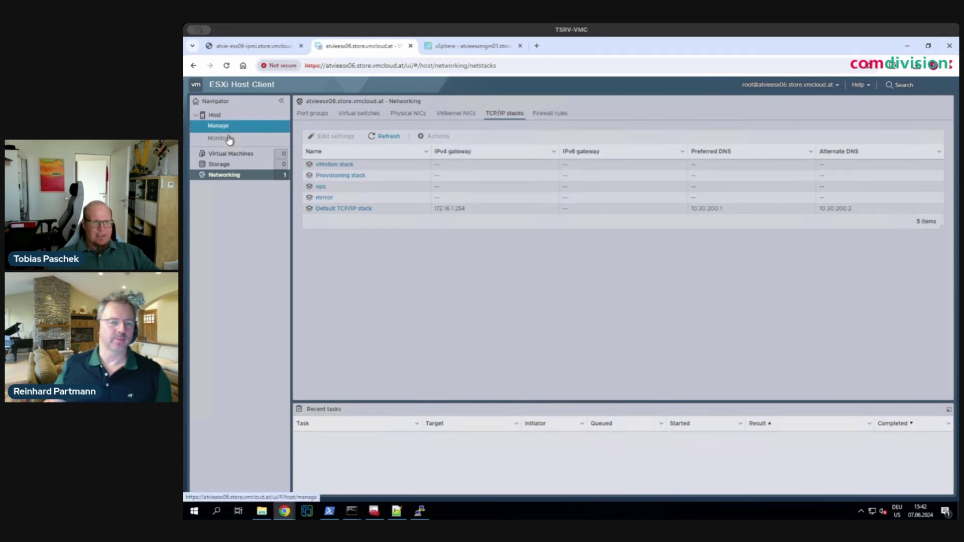
- Enable NTP with policy 'Start and stop with host' and server at.pool.ntp.org
click(228, 132)
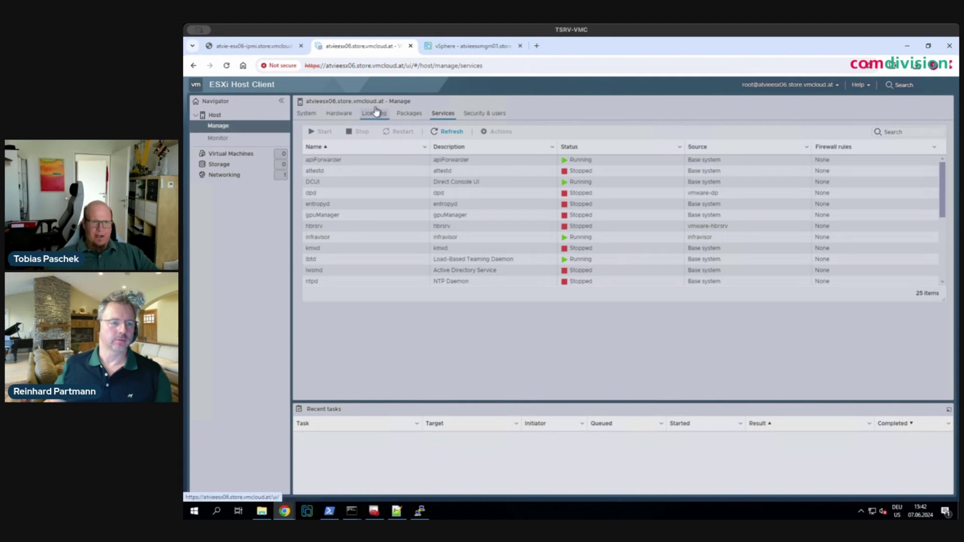
click(311, 114)
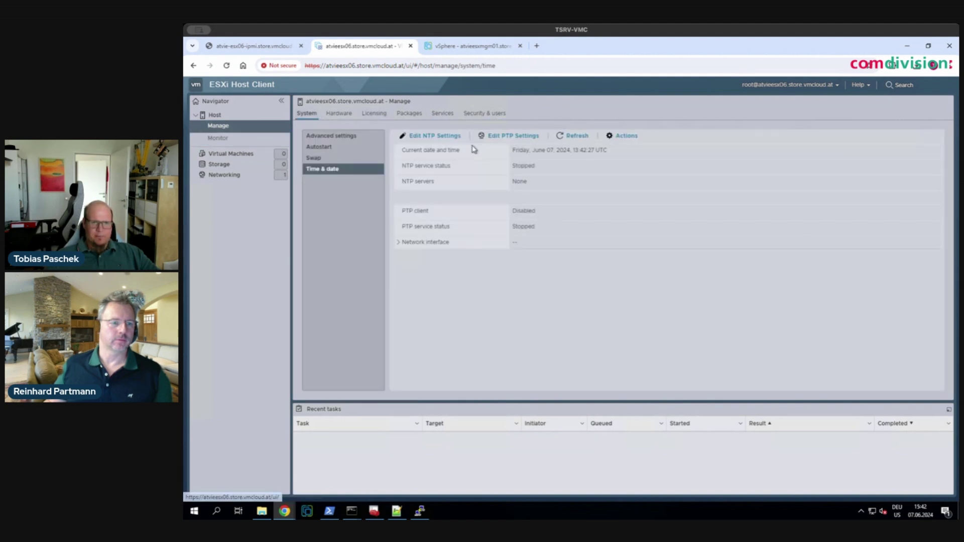
click(440, 139)
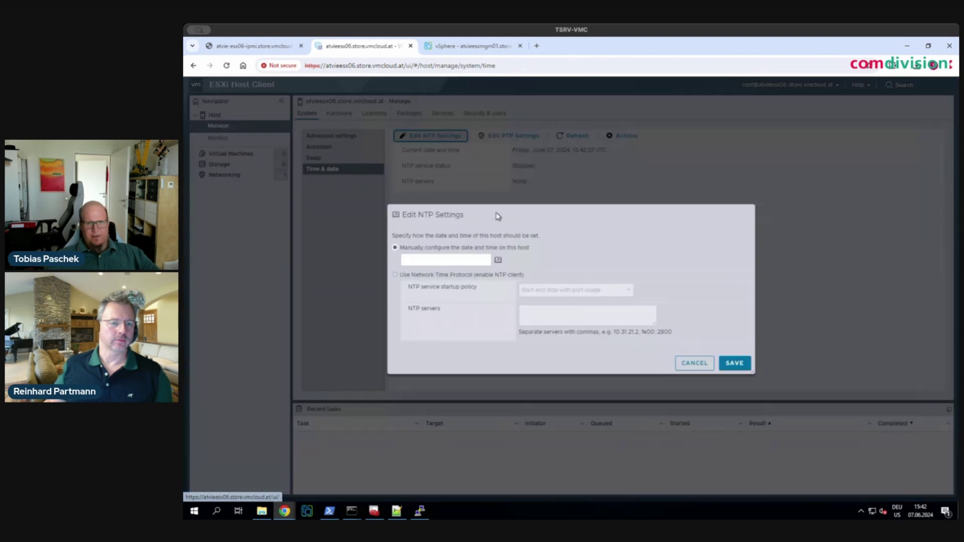
click(395, 275)
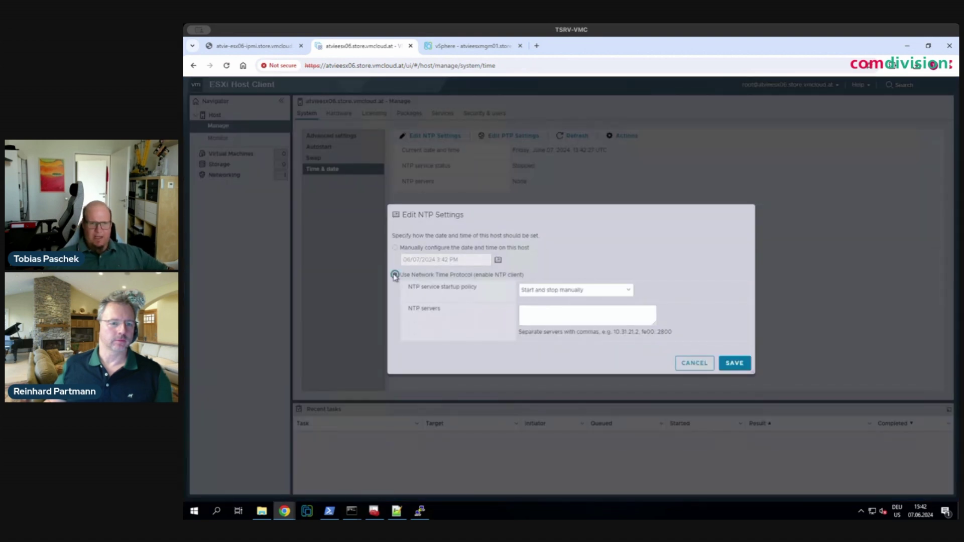
click(573, 290)
click(566, 307)
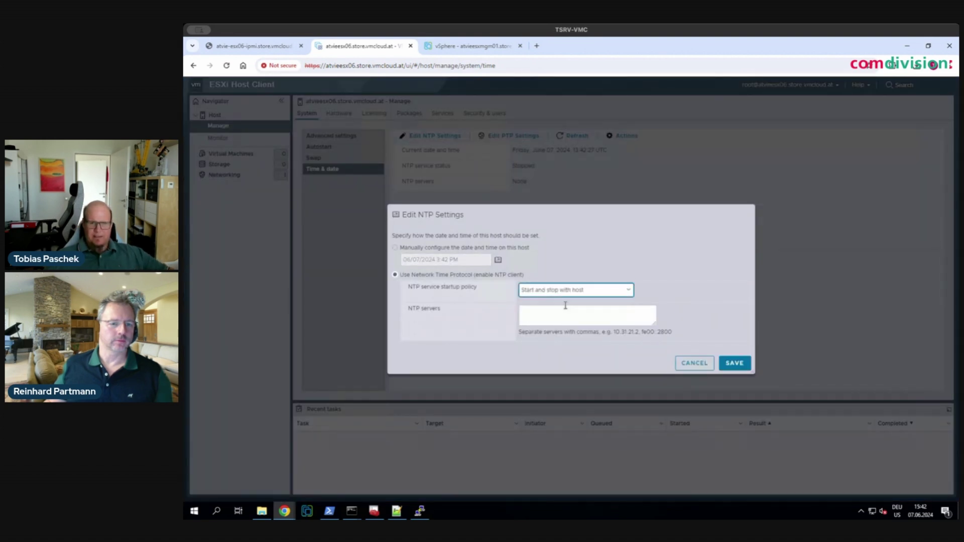
click(557, 314)
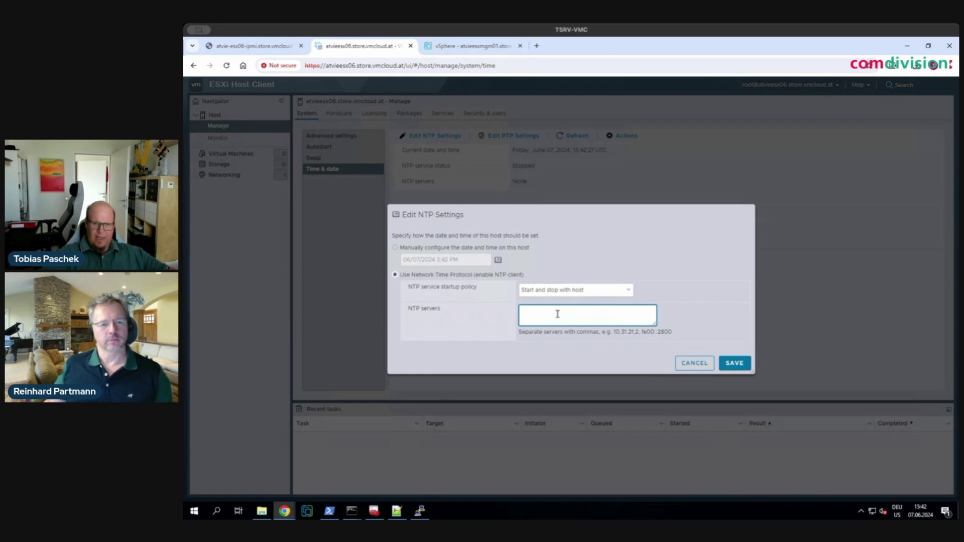
text(at.pool.ntp)
text(.org)
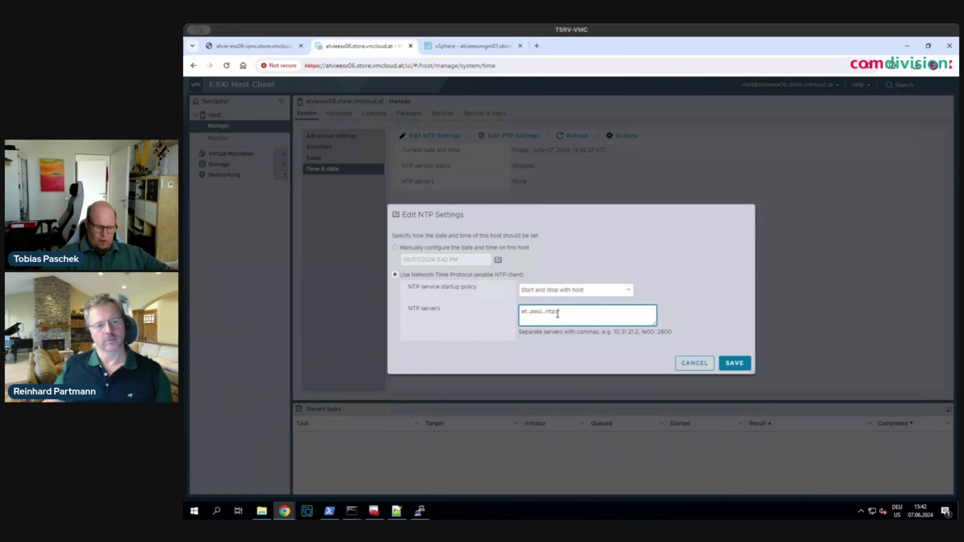
click(717, 303)
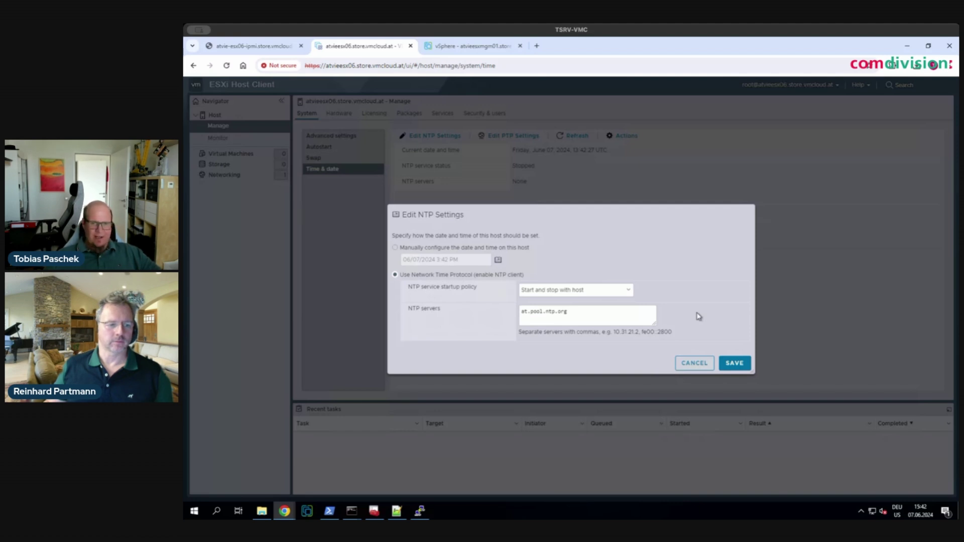
- Save the NTP settings and view the host services to check ntpd
click(733, 365)
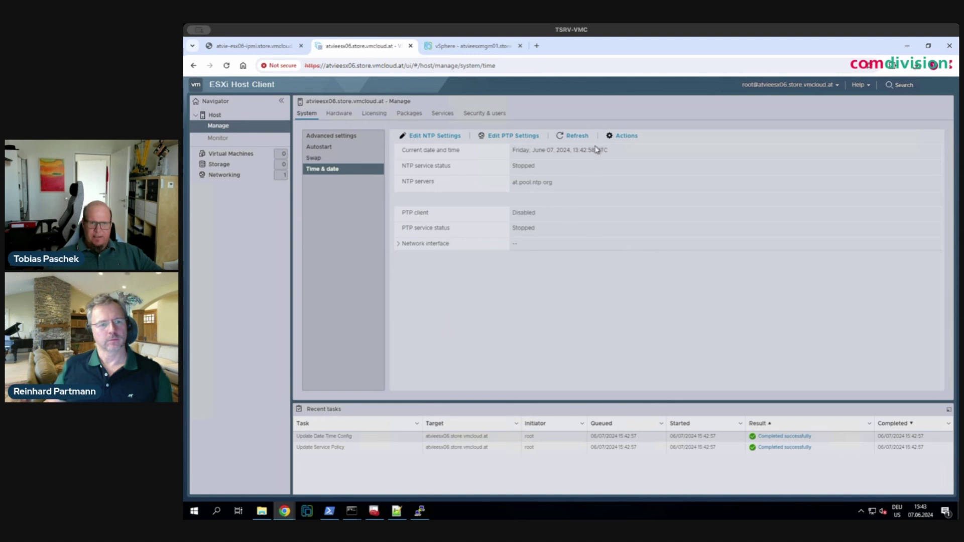
click(451, 116)
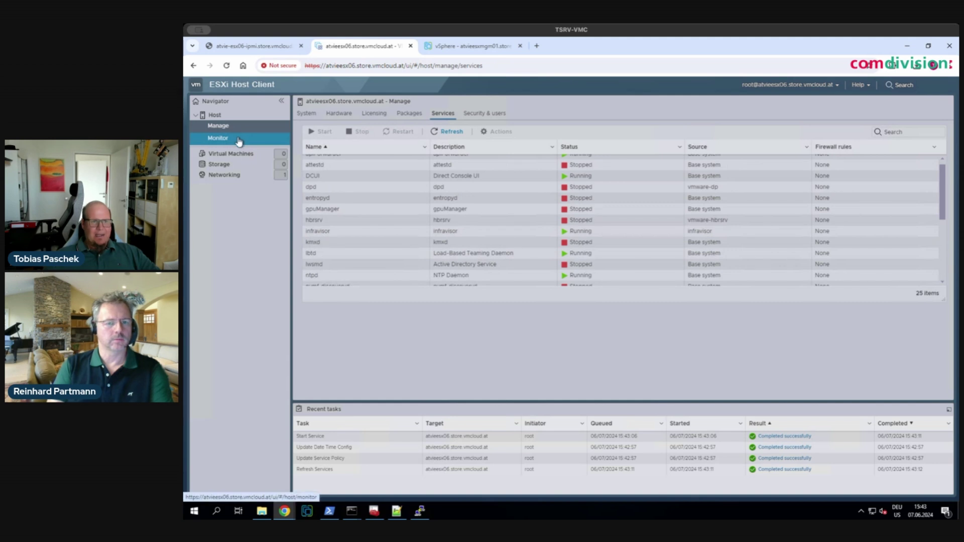
- Inspect the two vSAN partitions on disk naa.55cd2e414d55a38b under Storage > Devices
click(229, 165)
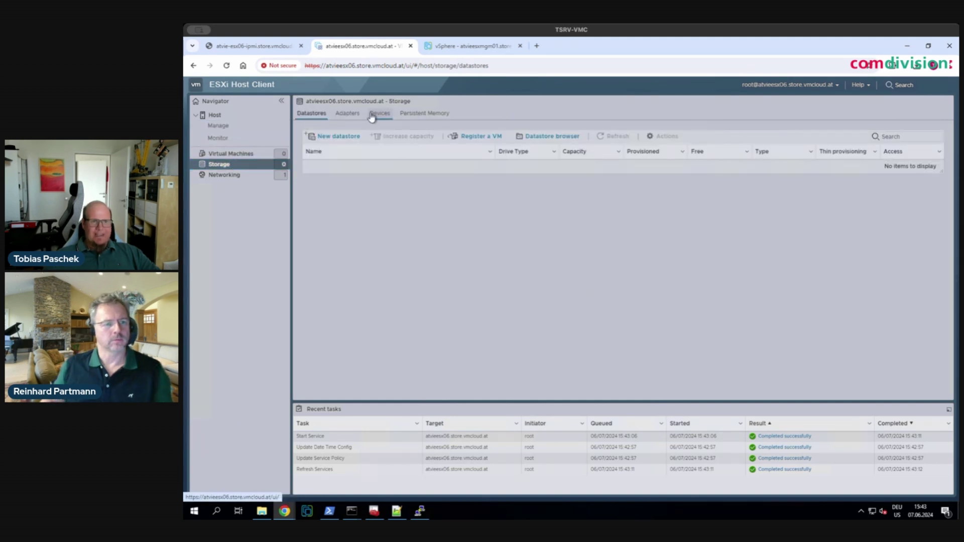
click(374, 115)
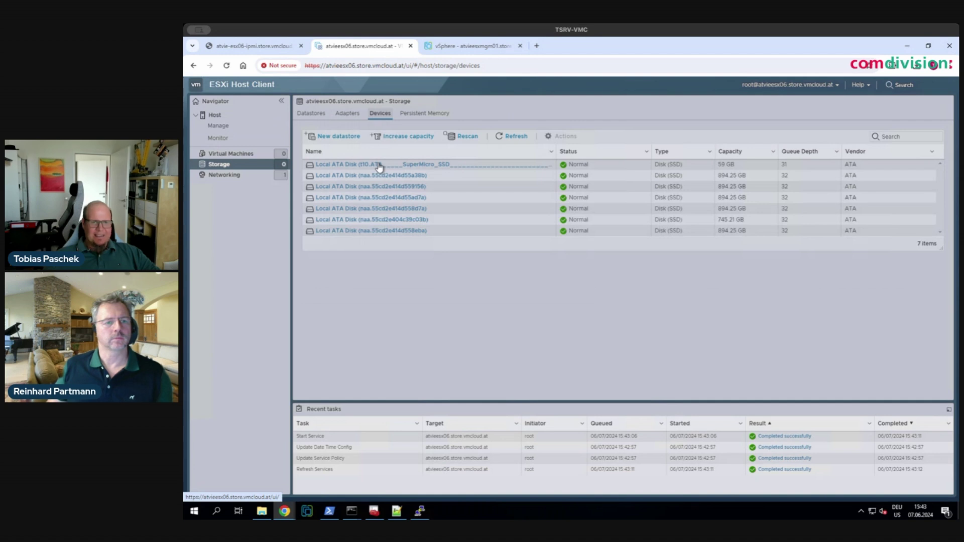
right_click(453, 176)
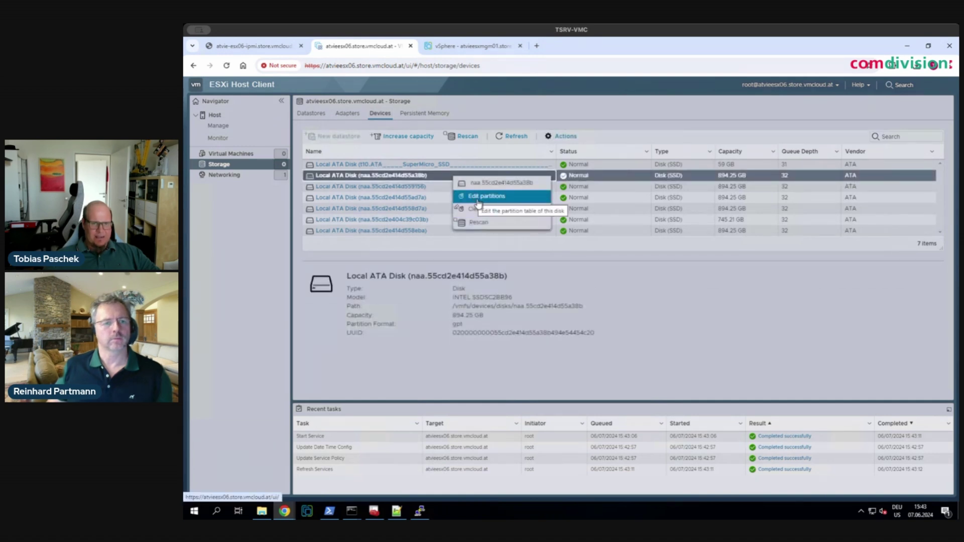
click(479, 200)
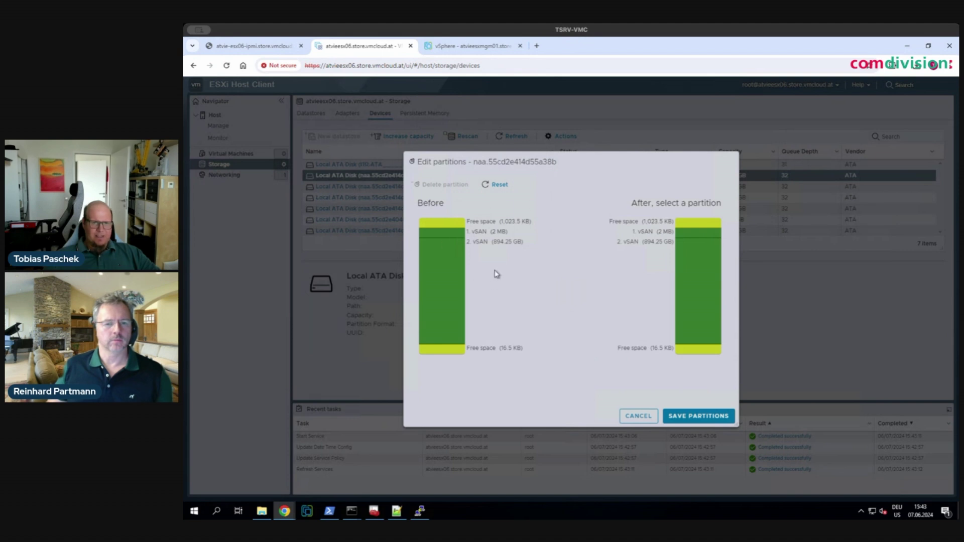
drag(472, 231, 511, 252)
click(504, 250)
click(638, 417)
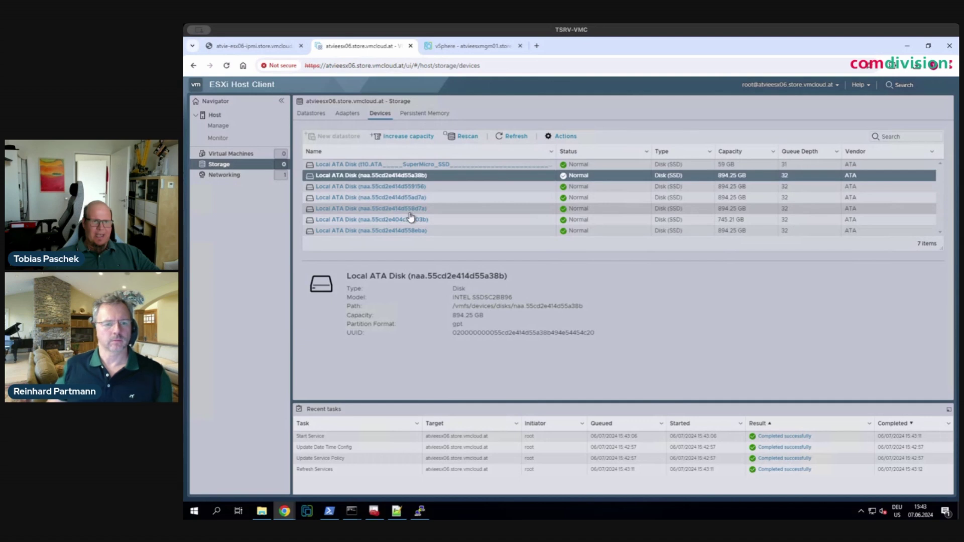
- Clear the partition tables of disks naa.55cd2e414d55a38b, naa.55cd2e414d559156 and naa.55cd2e414d55ad7a
right_click(411, 217)
click(442, 215)
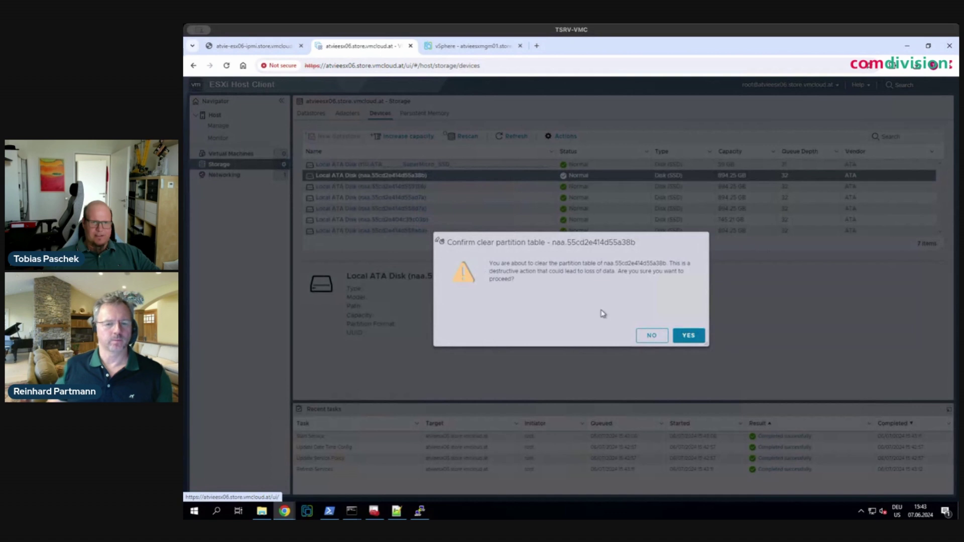
right_click(453, 187)
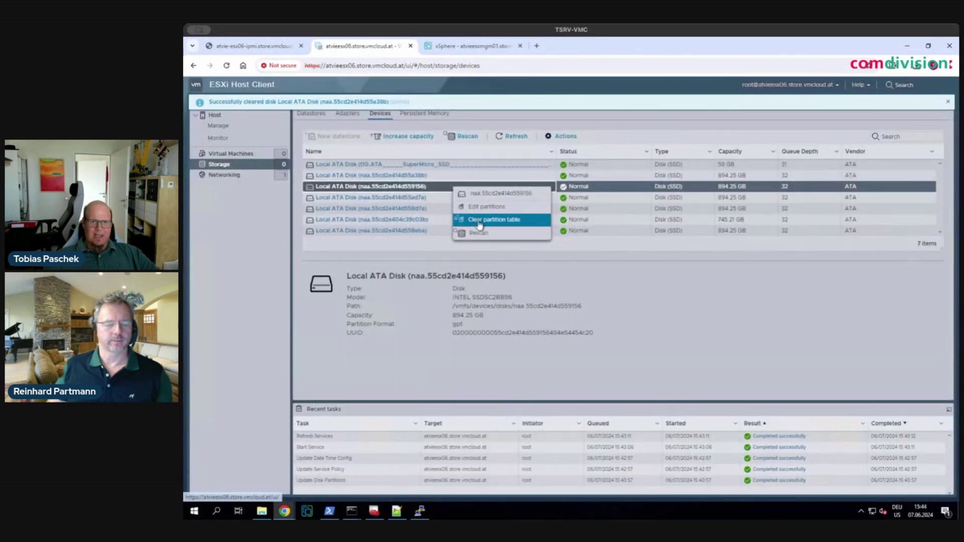
click(481, 221)
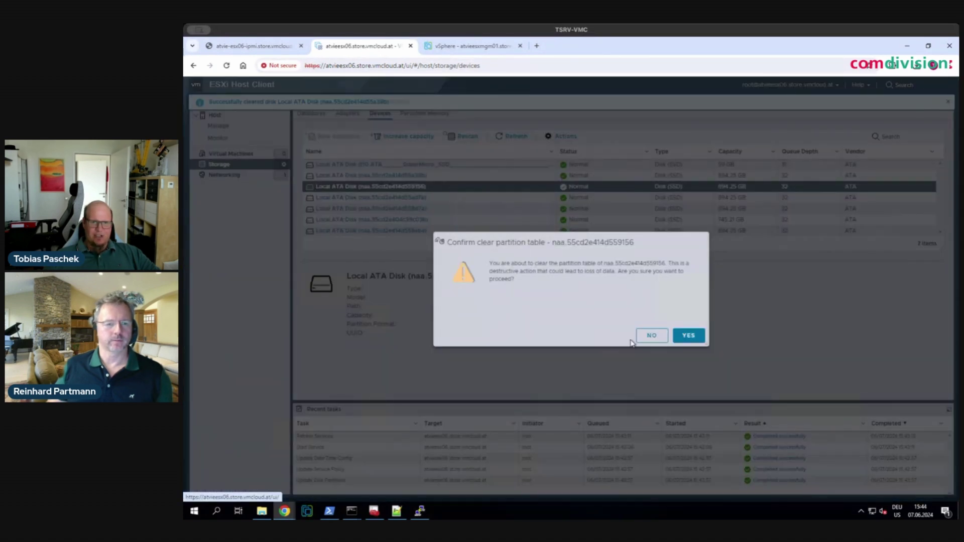
click(688, 337)
click(464, 202)
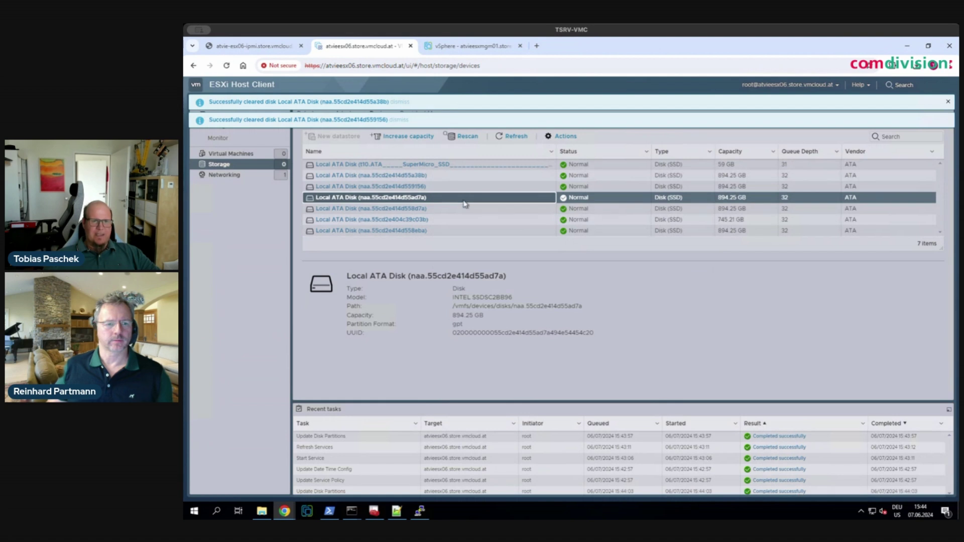
right_click(464, 202)
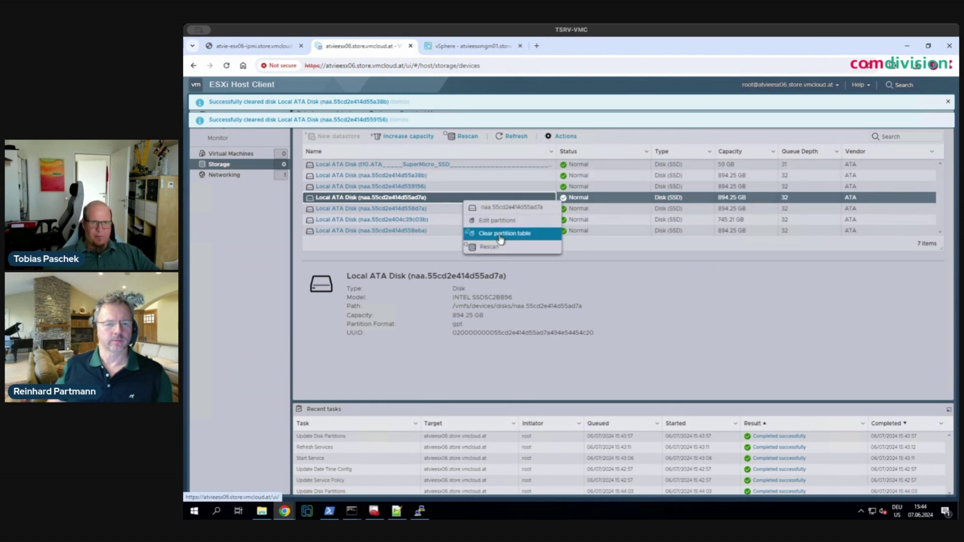
click(501, 234)
click(446, 208)
- Clear the partition tables of disks naa.55cd2e414d558d7a and naa.55cd2e404c39c03b
right_click(447, 208)
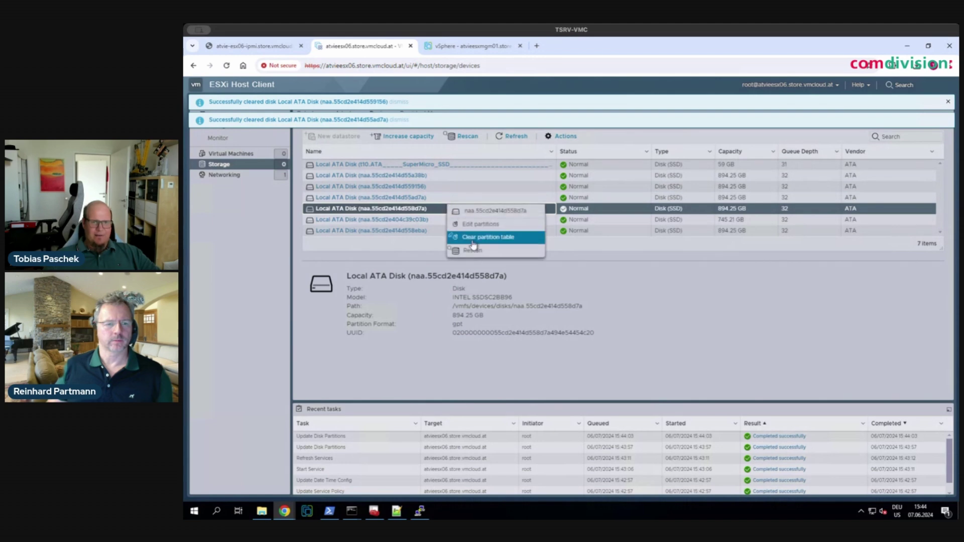
click(489, 237)
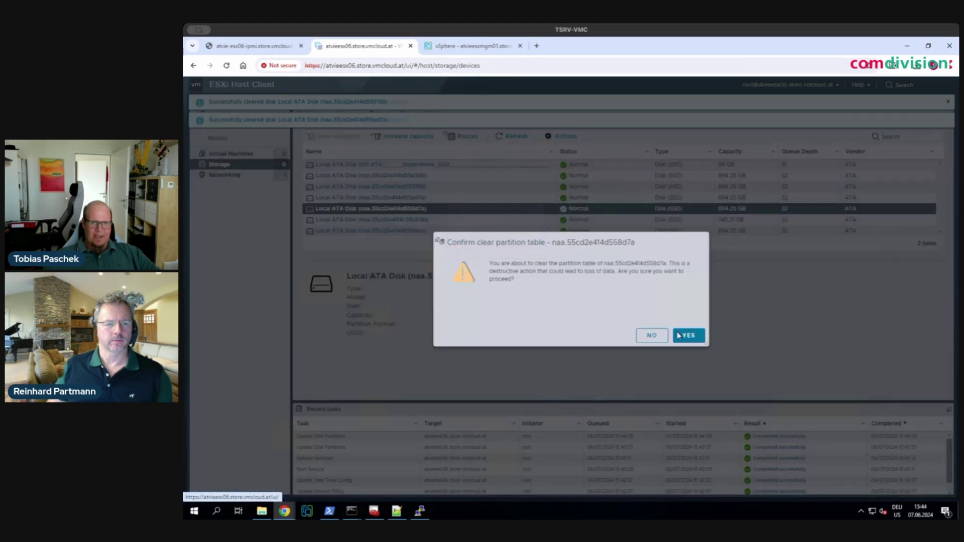
click(700, 342)
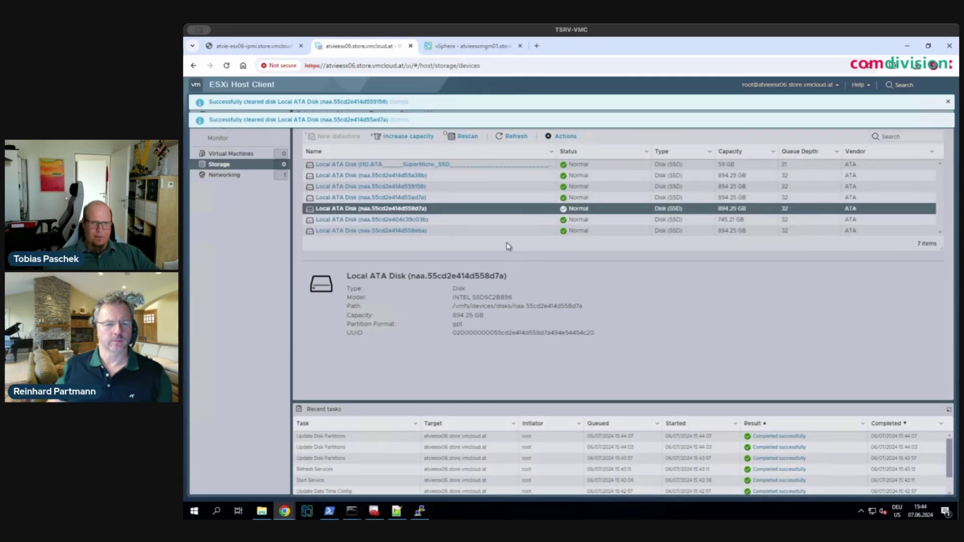
click(461, 222)
right_click(461, 224)
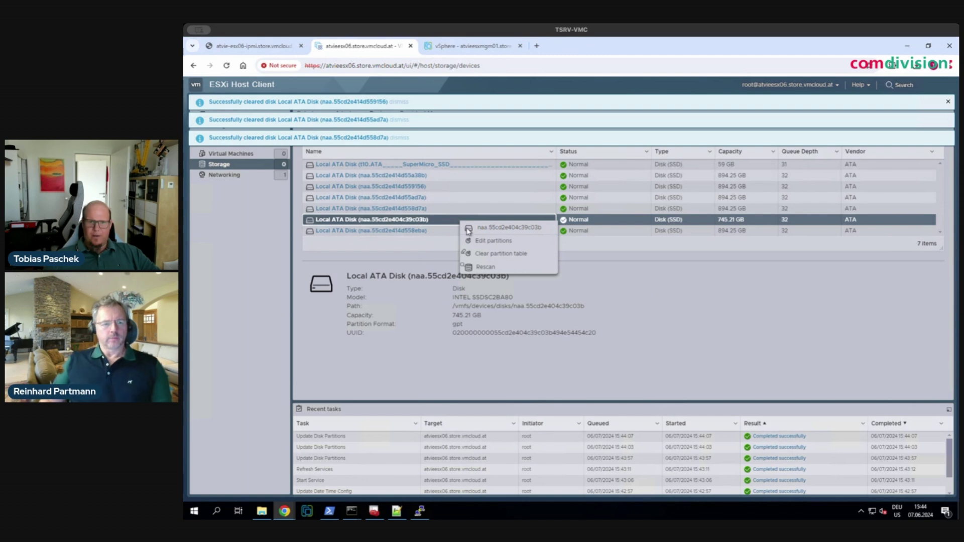
click(480, 255)
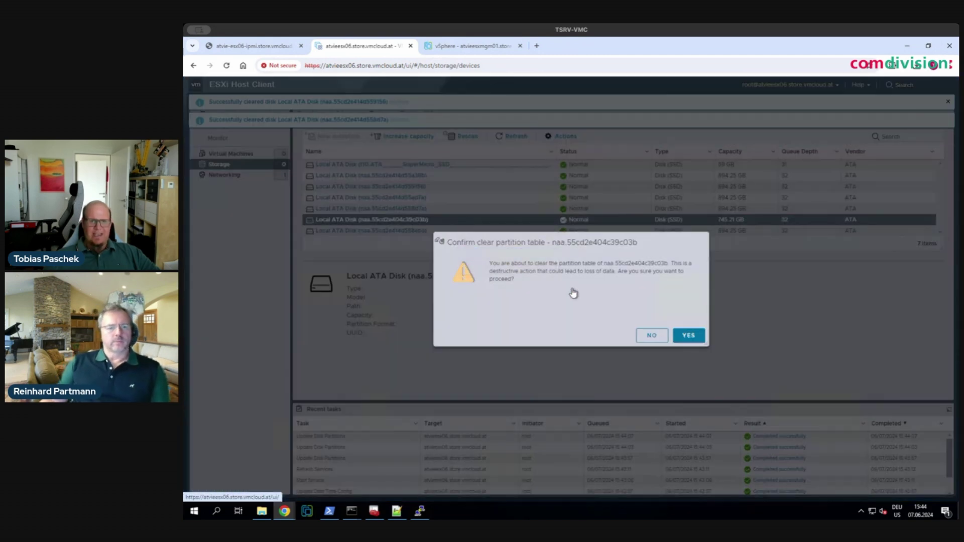
click(689, 336)
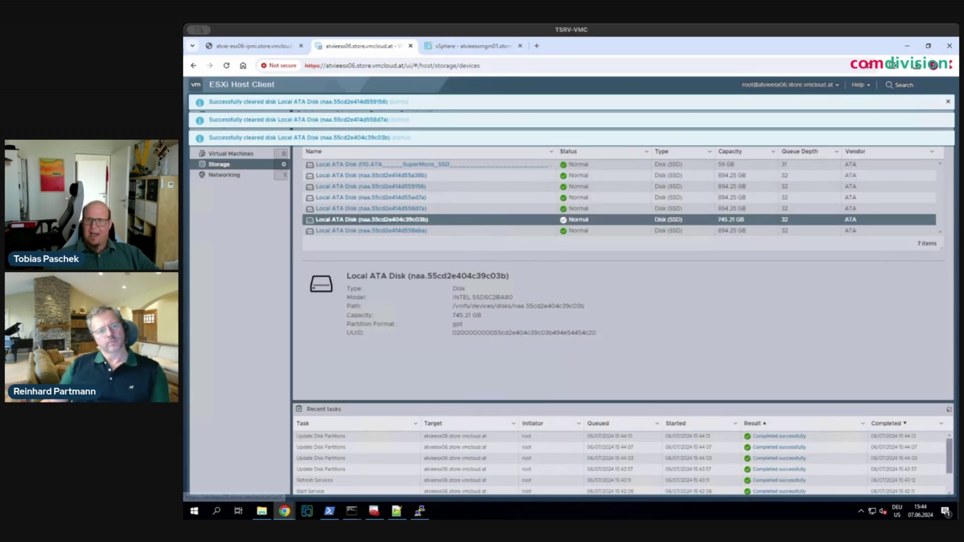
click(948, 104)
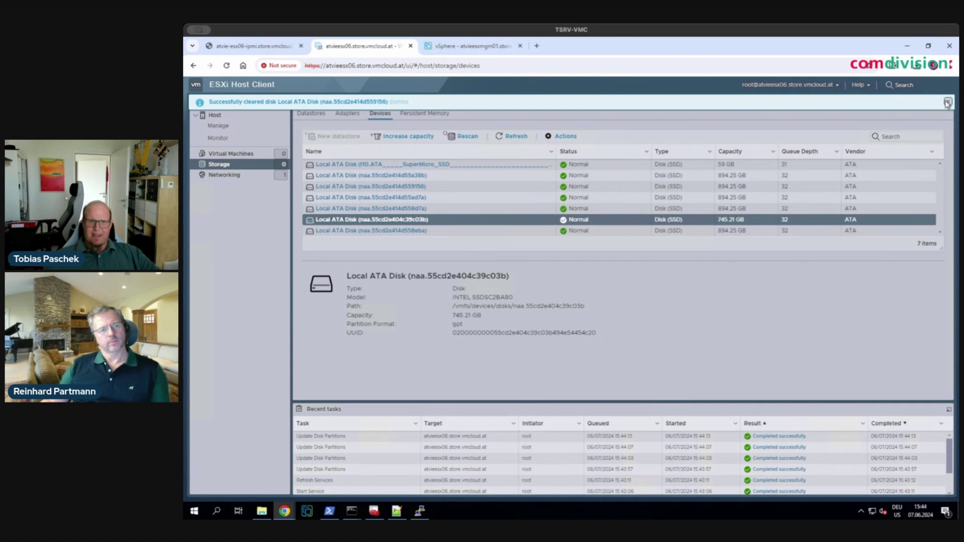
- Clear disk naa.55cd2e414d558eba's partition table and confirm naa.55cd2e414d55a38b is all free space
click(475, 232)
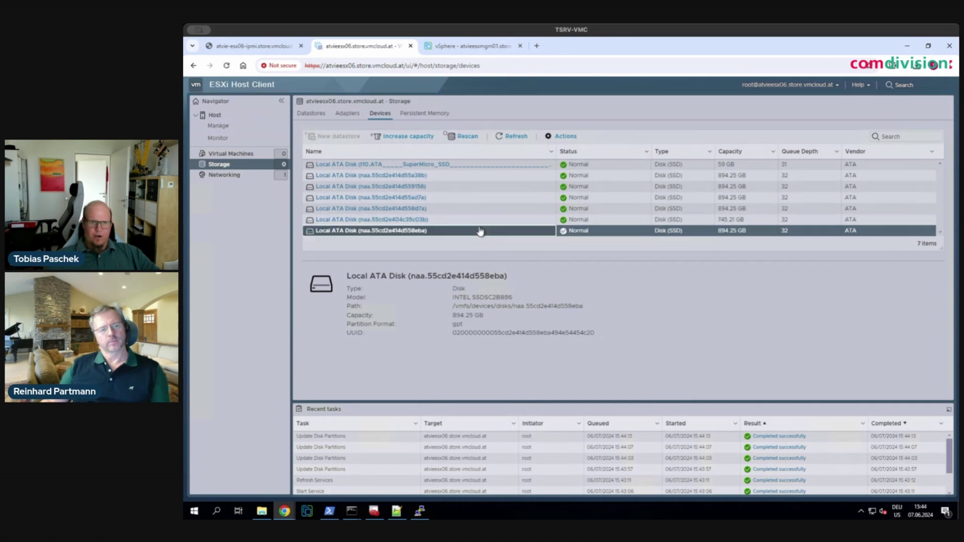
right_click(476, 235)
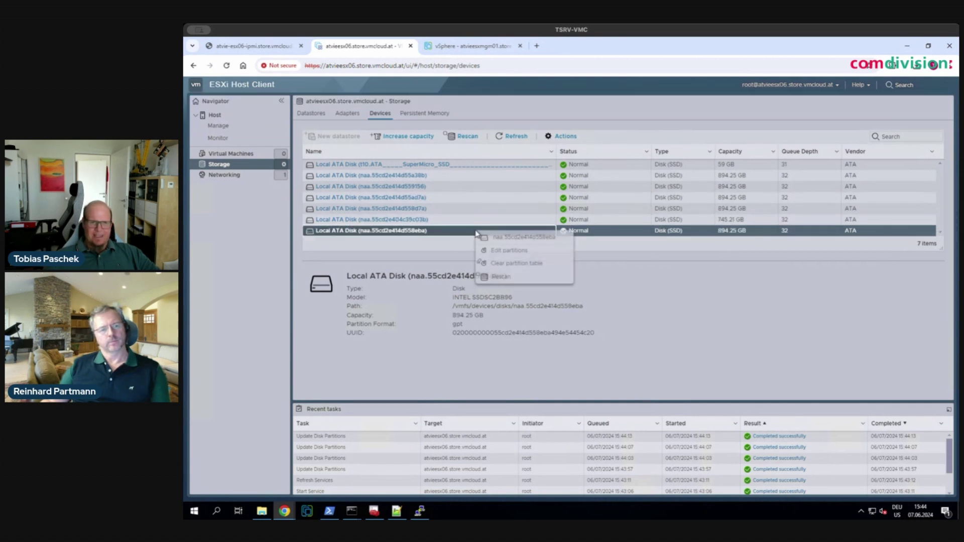
click(506, 265)
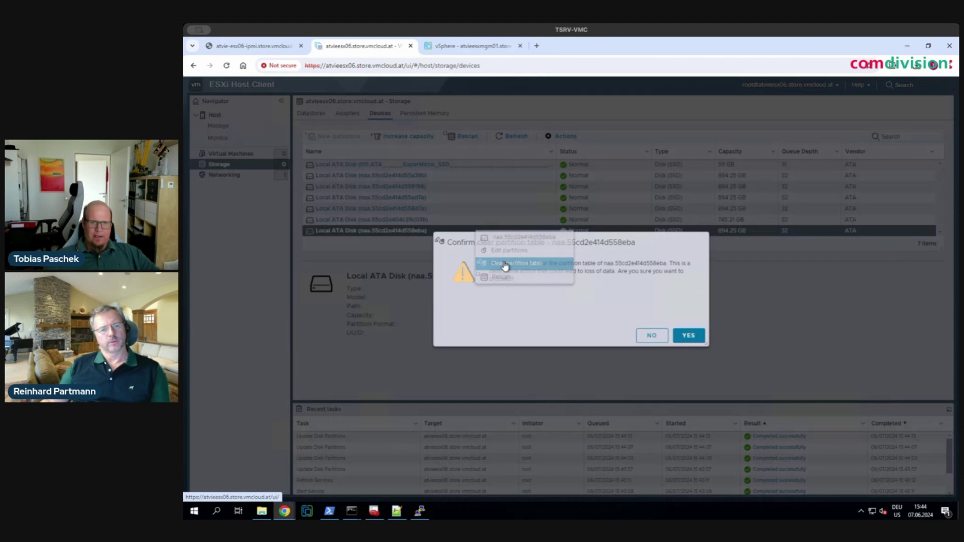
click(687, 335)
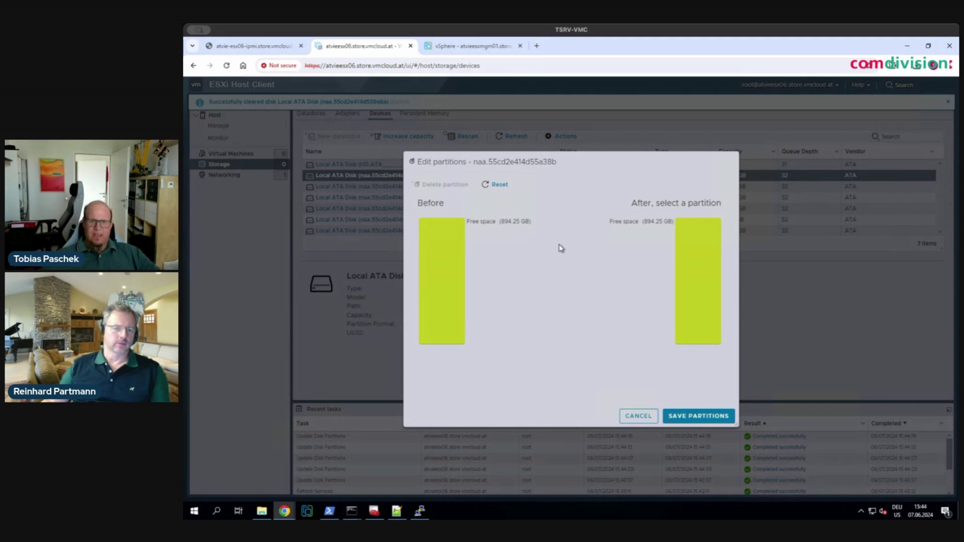
click(639, 417)
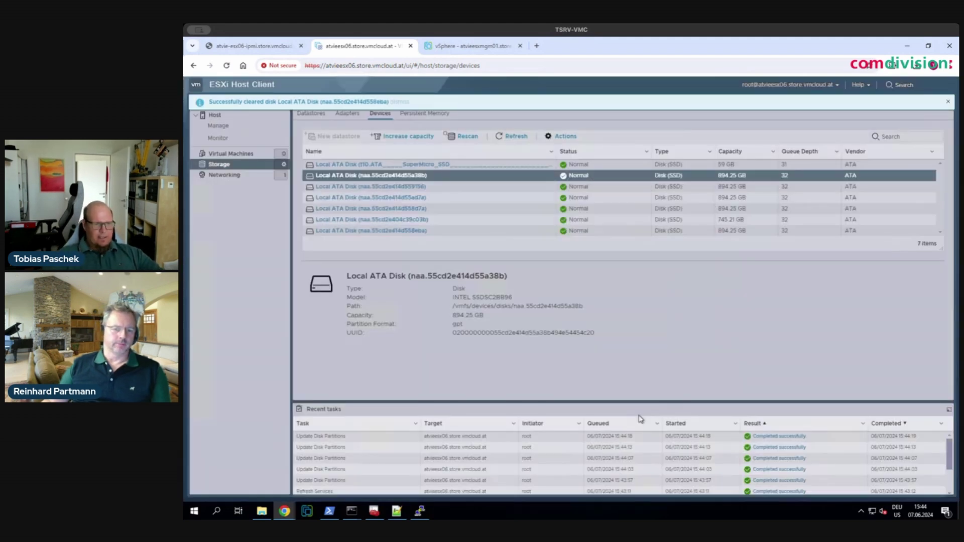